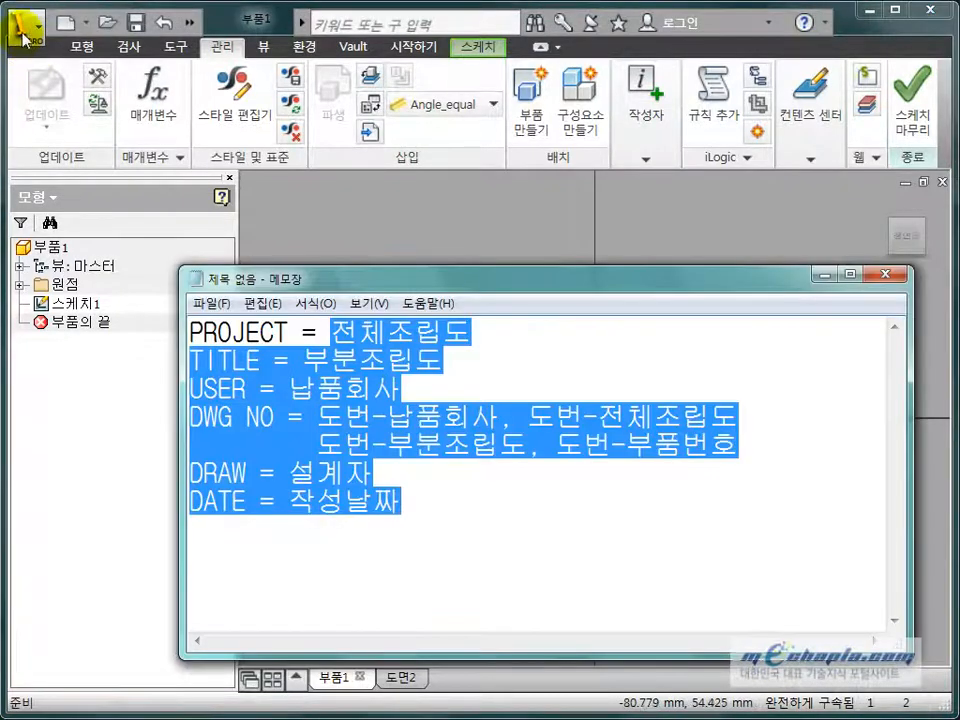
- Open the part's iProperties and review its summary, project and status properties
{"action": "left_click", "coordinate": [23, 33]}
{"action": "left_click", "coordinate": [82, 472]}
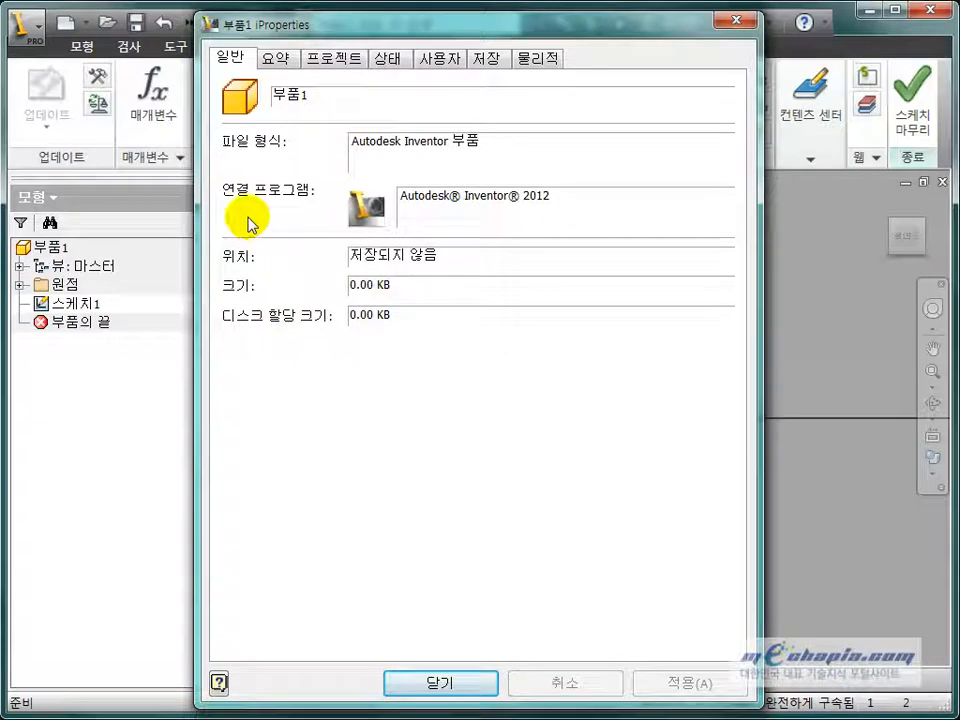
{"action": "left_click", "coordinate": [268, 59]}
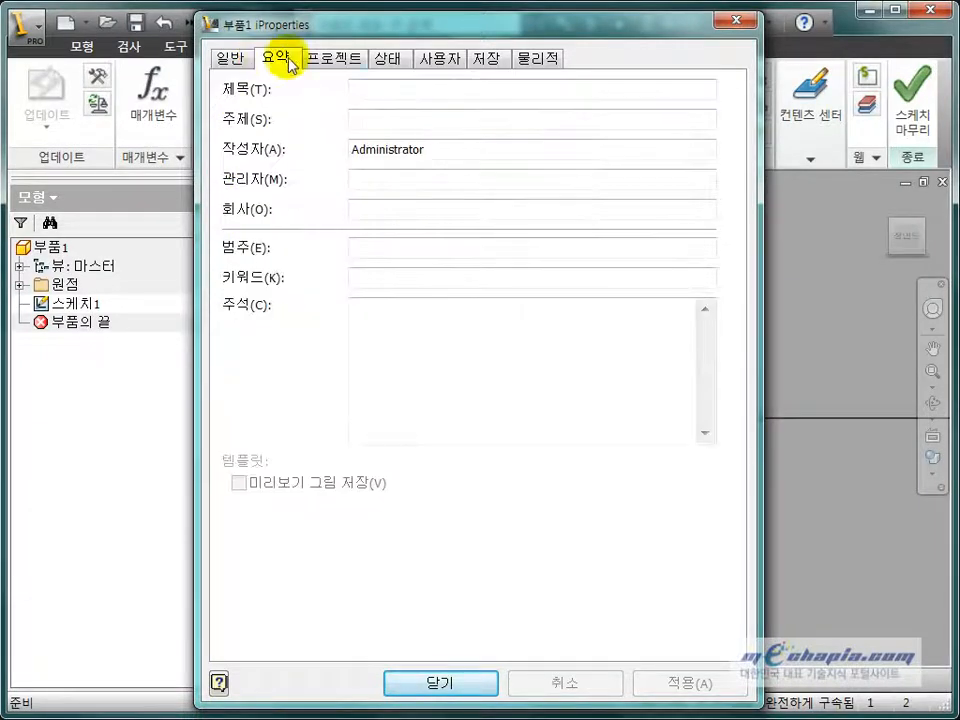
{"action": "left_click", "coordinate": [332, 63]}
{"action": "left_click", "coordinate": [397, 64]}
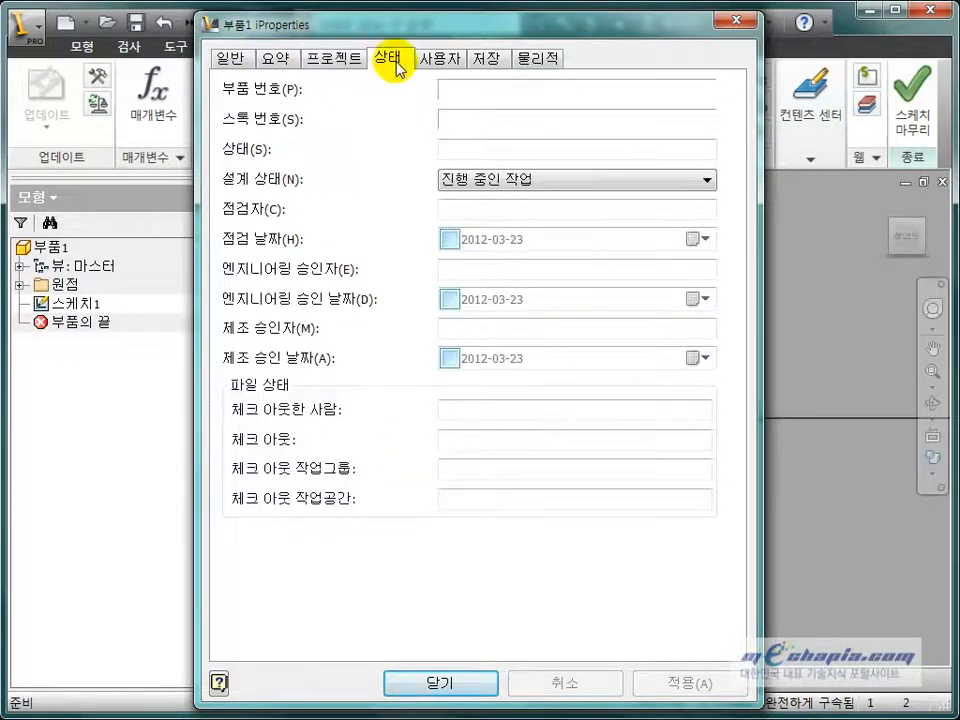
{"action": "left_click", "coordinate": [290, 62]}
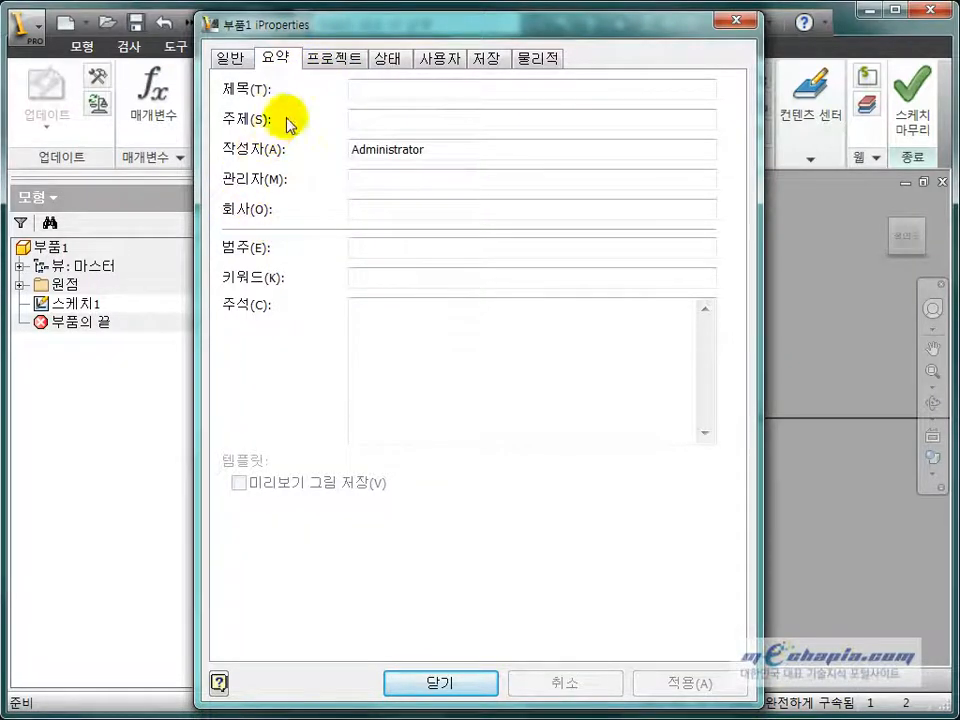
{"action": "left_click", "coordinate": [343, 60]}
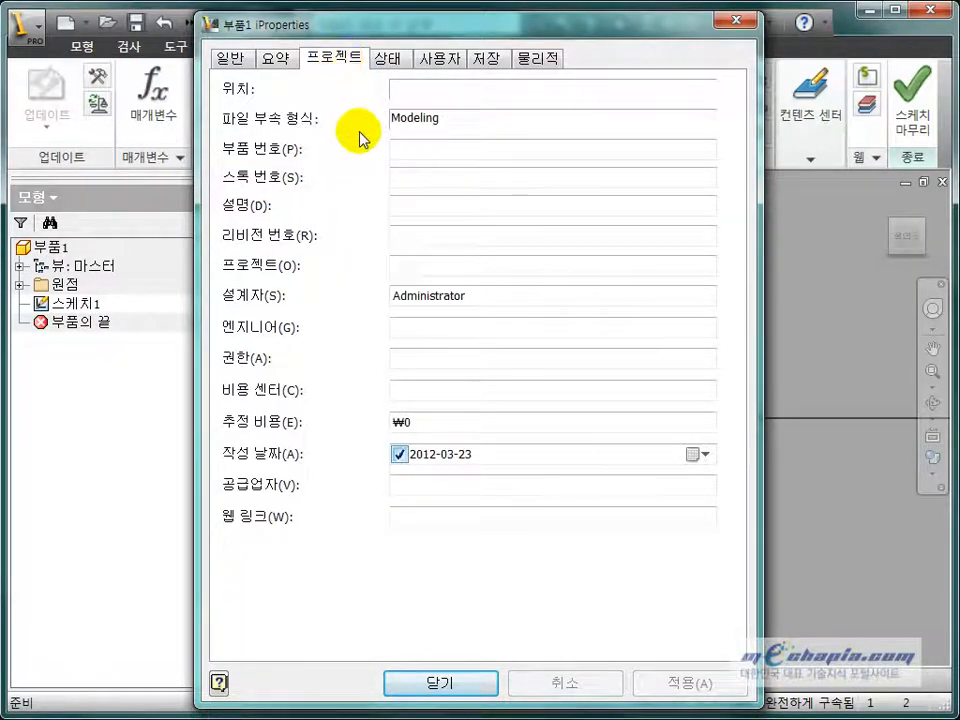
{"action": "left_click", "coordinate": [412, 148]}
{"action": "left_click", "coordinate": [490, 296]}
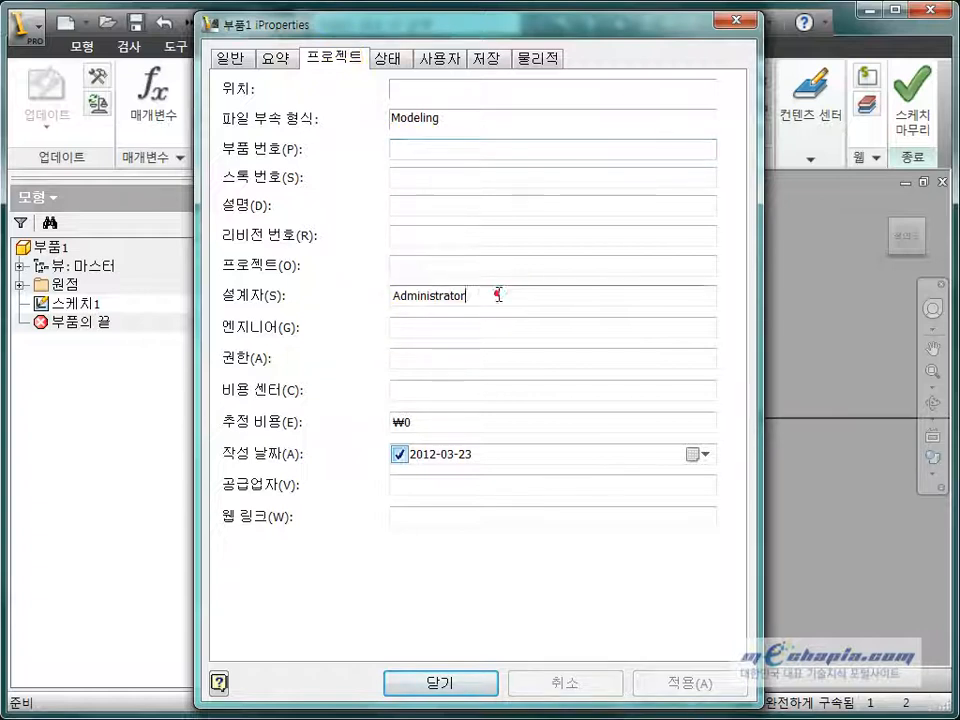
{"action": "left_click", "coordinate": [393, 60]}
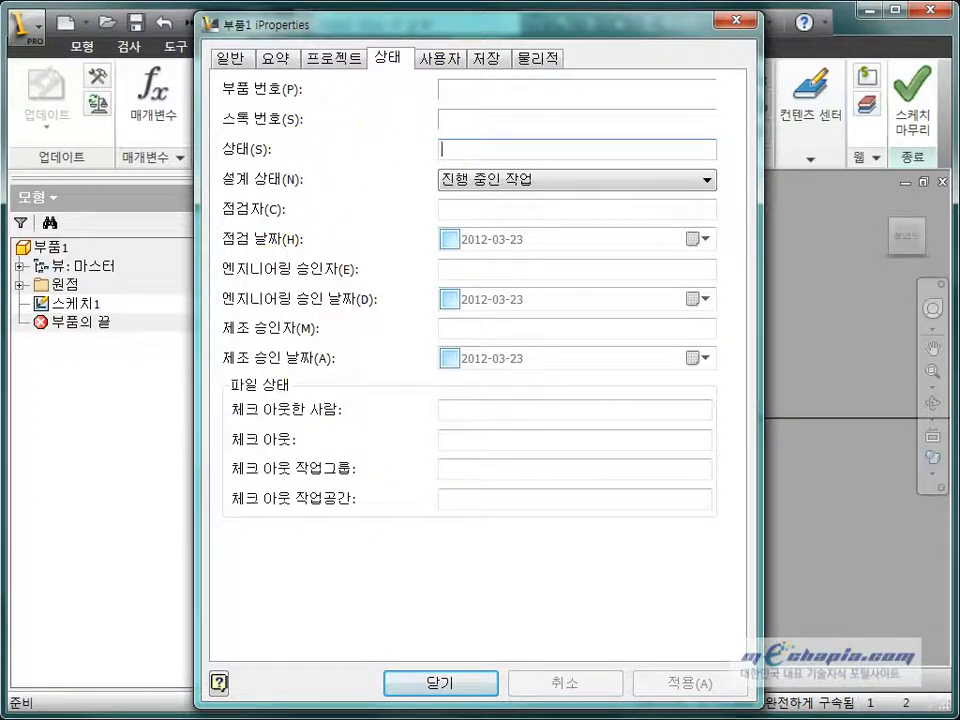
- Switch to Notepad to read the title block field list, highlighting the DATE entry, and compare it with the part's summary, project and status properties
{"action": "key", "text": "alt+Tab"}
{"action": "left_click", "coordinate": [485, 551]}
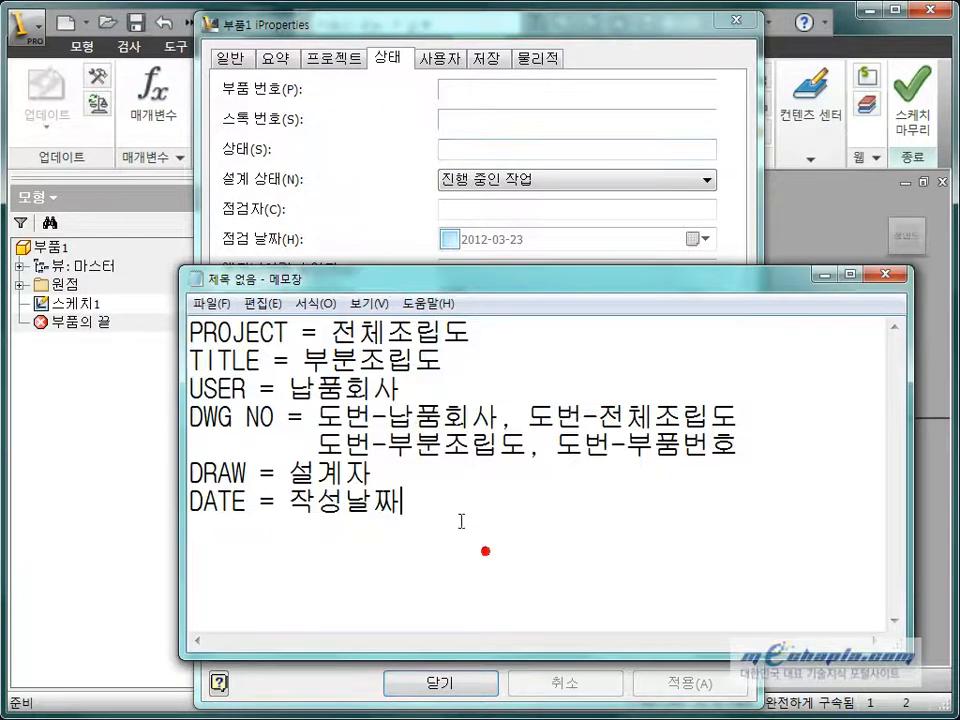
{"action": "left_click", "coordinate": [289, 501]}
{"action": "key", "text": "shift+Right"}
{"action": "key", "text": "shift+Right"}
{"action": "key", "text": "shift+Right"}
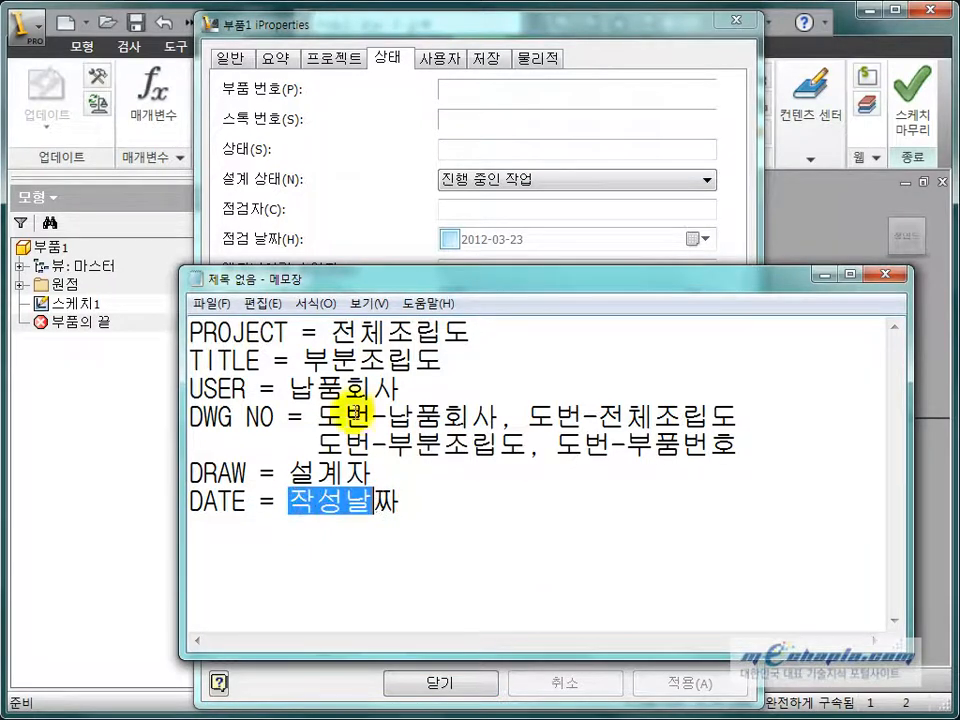
{"action": "left_click", "coordinate": [324, 63]}
{"action": "left_click", "coordinate": [274, 58]}
{"action": "left_click", "coordinate": [305, 59]}
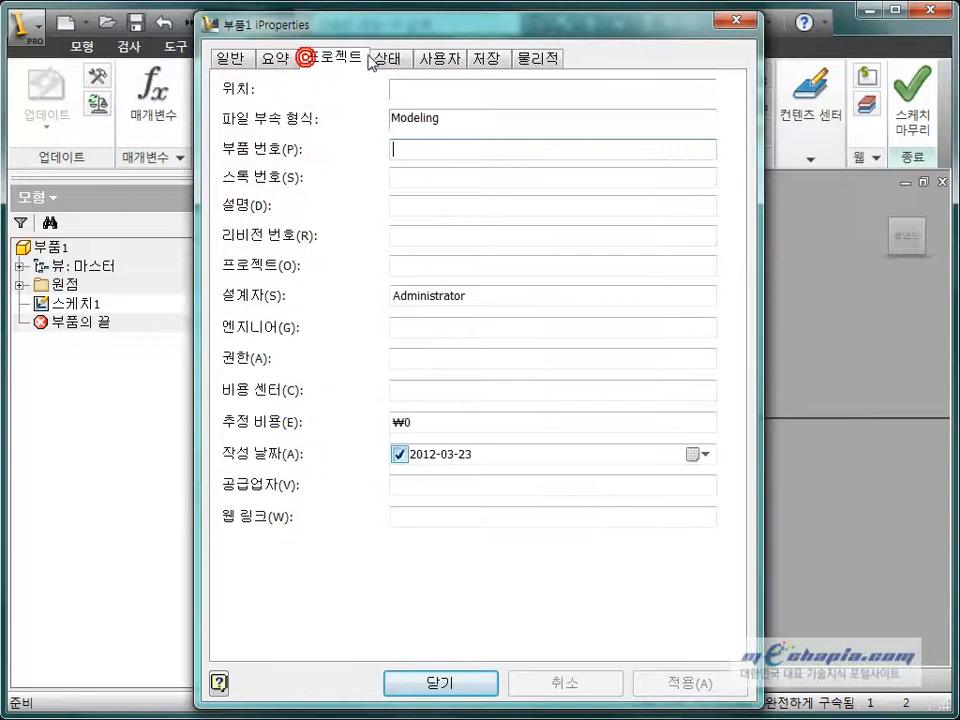
{"action": "left_click", "coordinate": [373, 60]}
{"action": "left_click", "coordinate": [413, 545]}
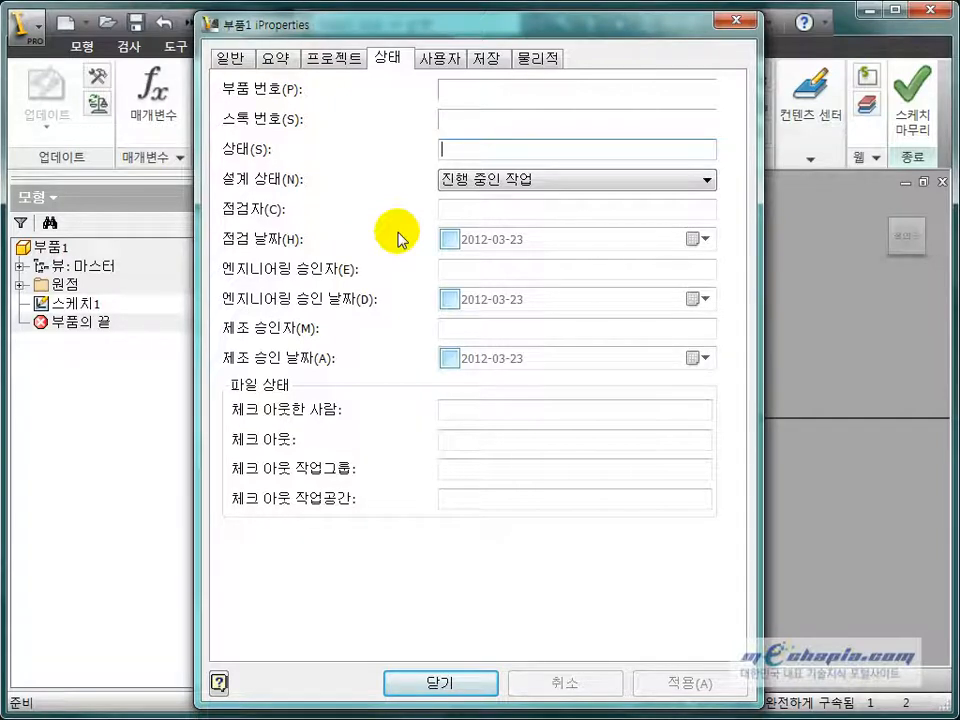
{"action": "left_click", "coordinate": [502, 148]}
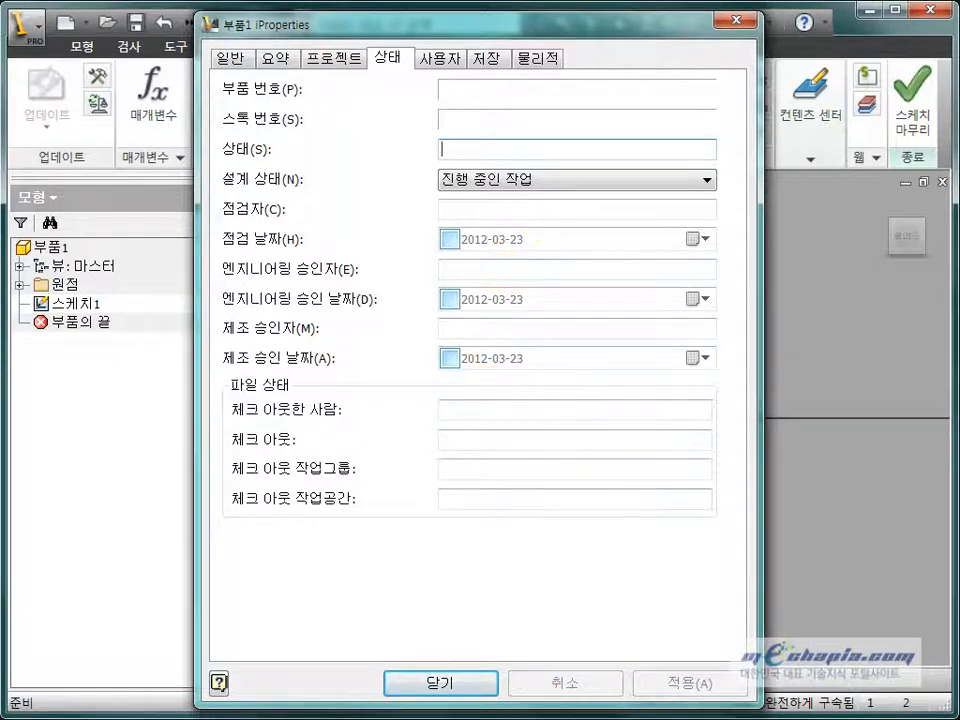
- Open the part's custom iProperties and compare them with the title block field list in Notepad
{"action": "left_click", "coordinate": [438, 58]}
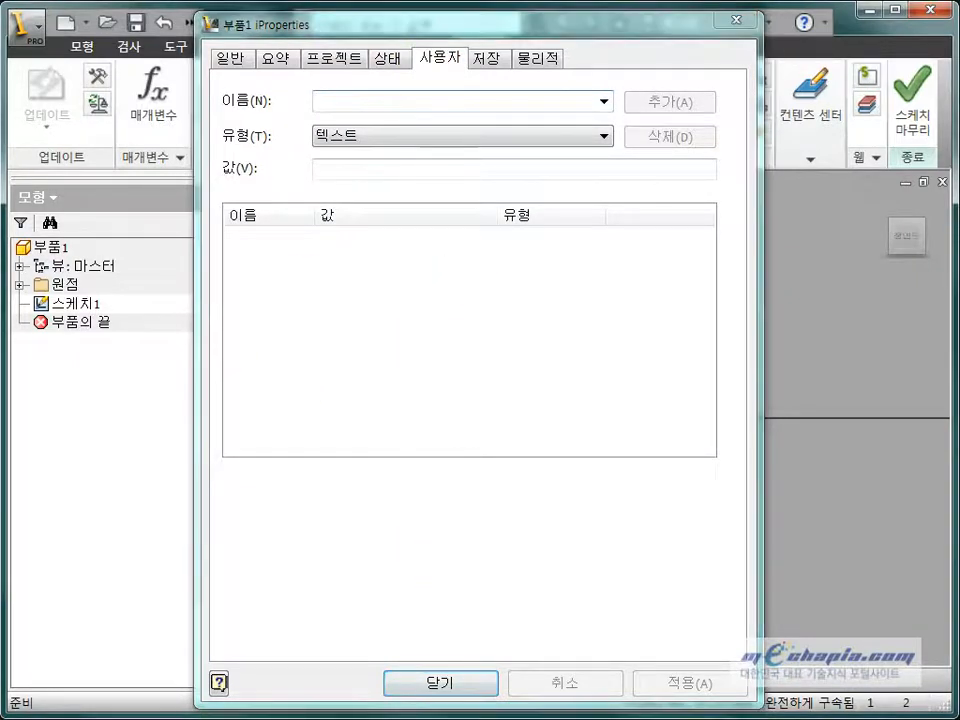
{"action": "key", "text": "alt+Tab"}
{"action": "left_click_drag", "start_coordinate": [401, 282], "coordinate": [439, 305]}
{"action": "left_click", "coordinate": [450, 541]}
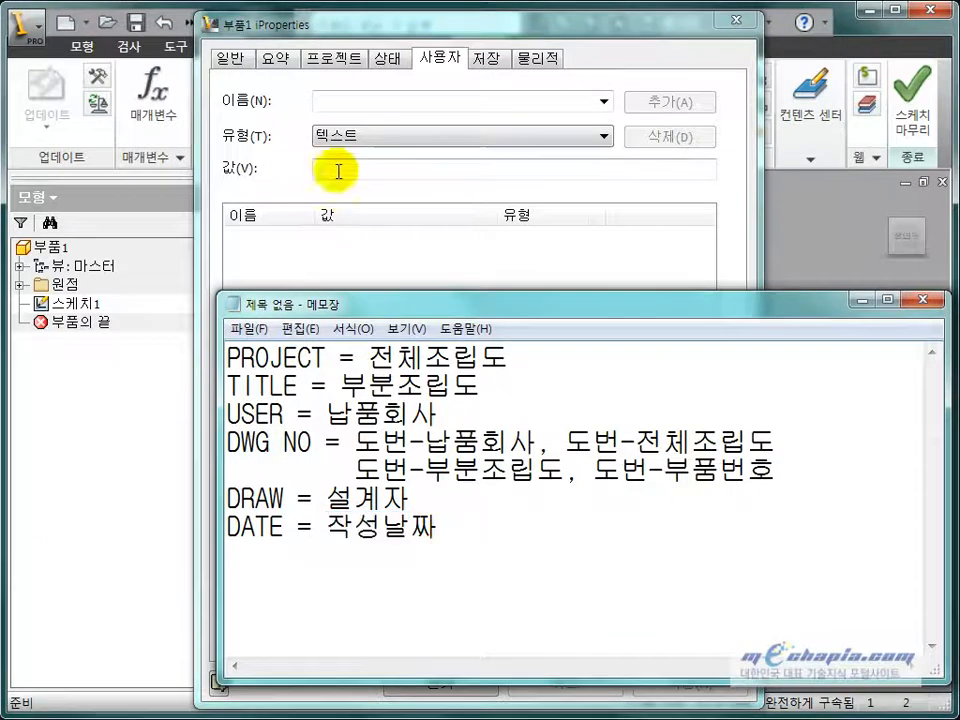
{"action": "left_click", "coordinate": [403, 30]}
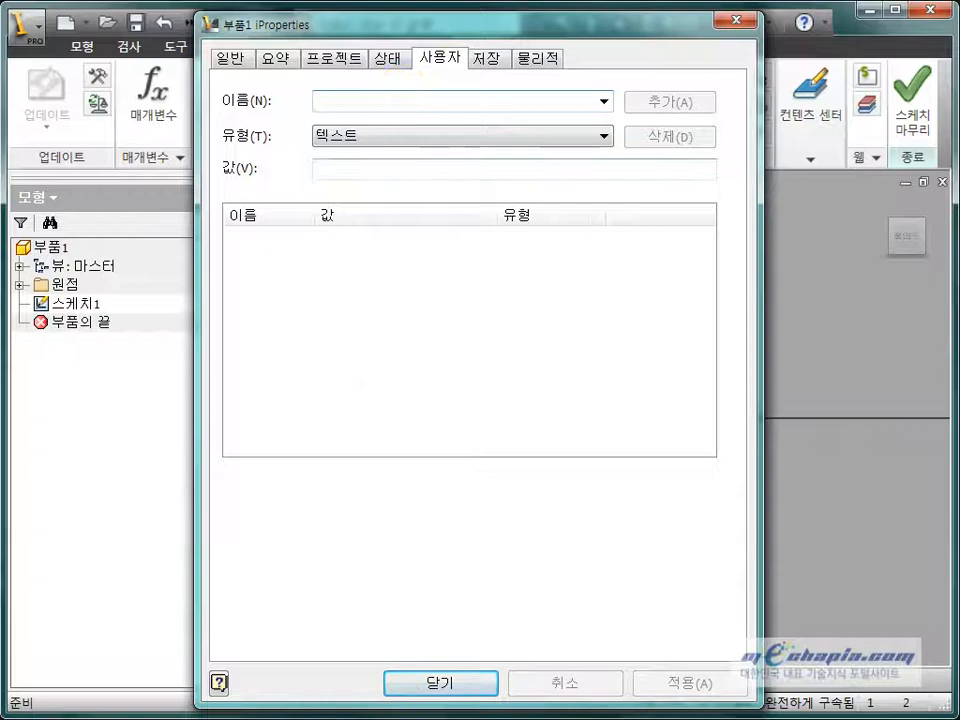
{"action": "key", "text": "alt+Tab"}
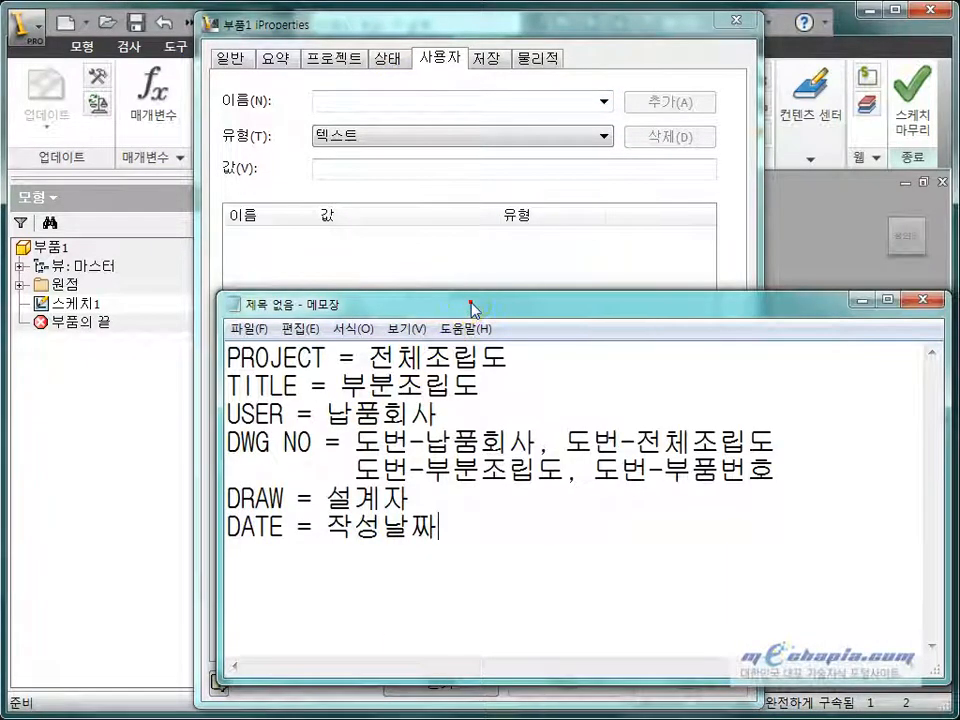
{"action": "left_click_drag", "start_coordinate": [473, 307], "coordinate": [368, 306]}
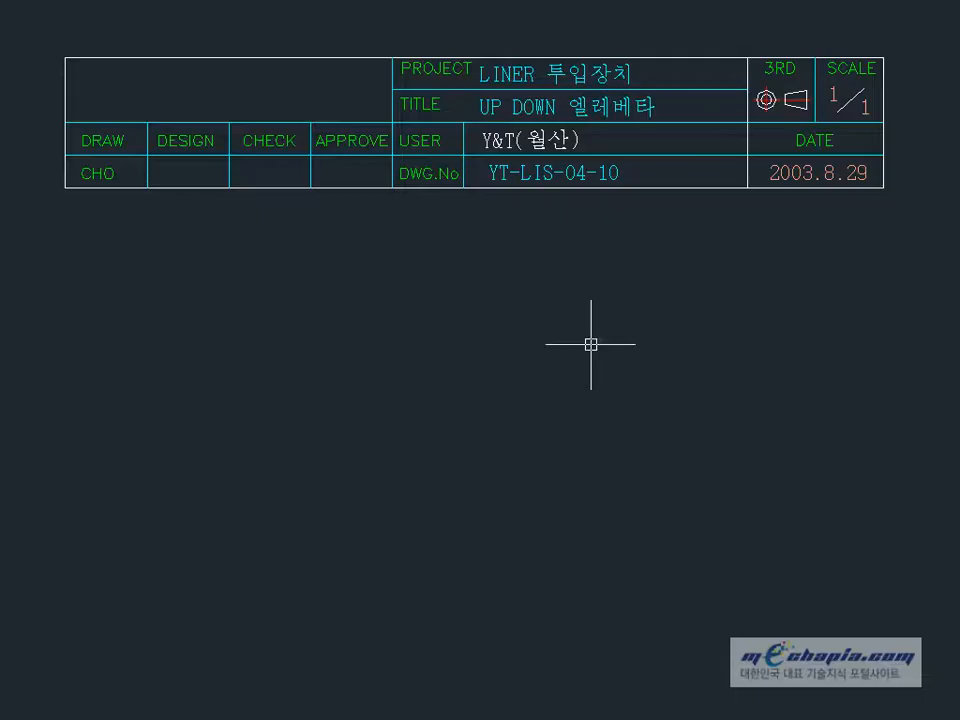
- Examine the PROJECT, TITLE, USER and DWG.No entries in the CAD drawing's title block, and return to the part's iProperties
{"action": "middle_click_drag", "start_coordinate": [561, 190], "coordinate": [517, 305]}
{"action": "scroll", "coordinate": [517, 305], "scroll_direction": "up", "scroll_amount": 3}
{"action": "middle_click_drag", "start_coordinate": [403, 356], "coordinate": [557, 401]}
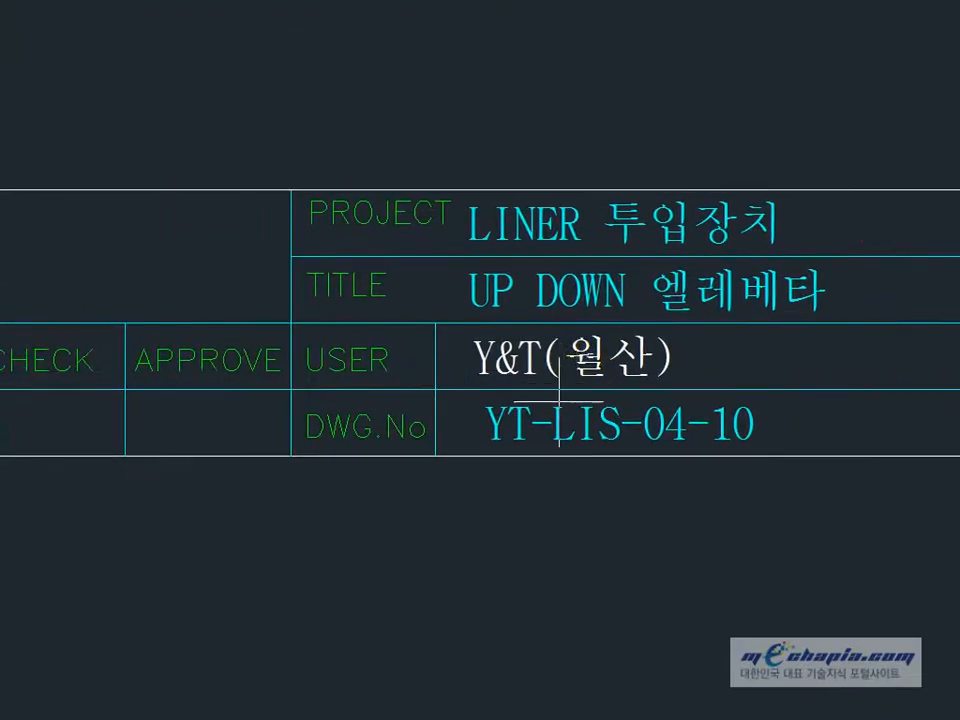
{"action": "key", "text": "alt+Tab"}
{"action": "key", "text": "alt+Tab"}
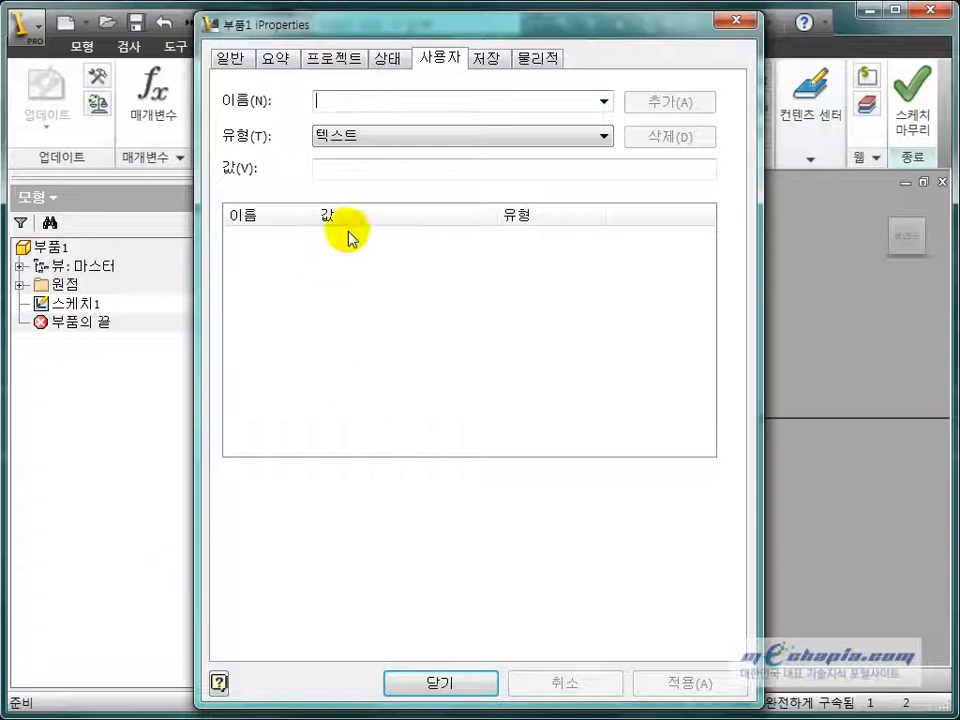
- Add a custom text property named PROJECT with the value "LINER 투입장치"
{"action": "key", "text": "alt+Tab"}
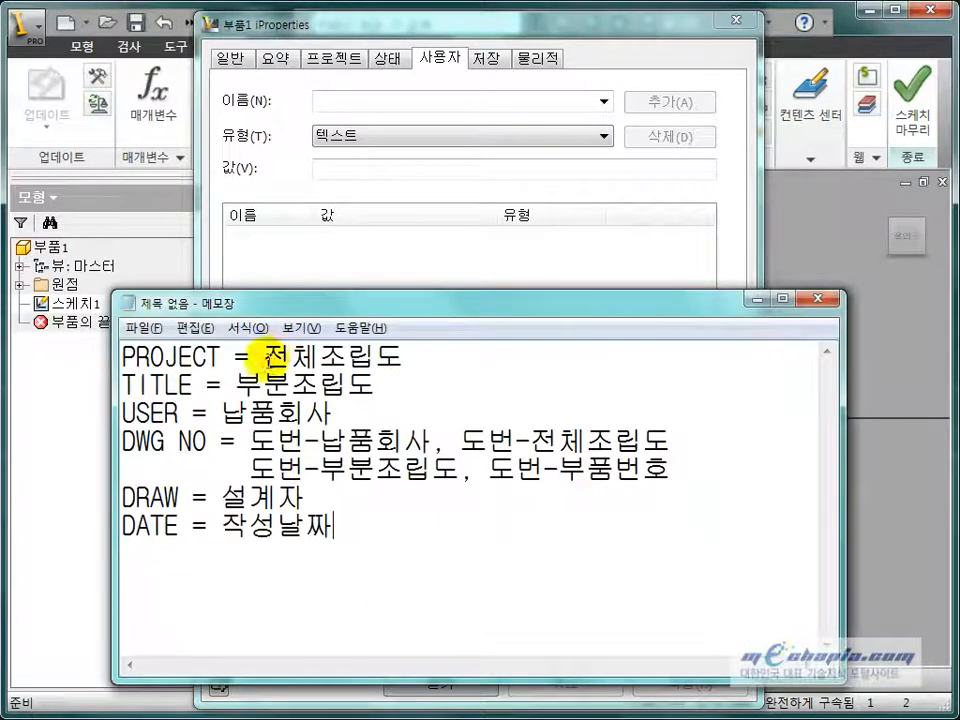
{"action": "left_click", "coordinate": [369, 100]}
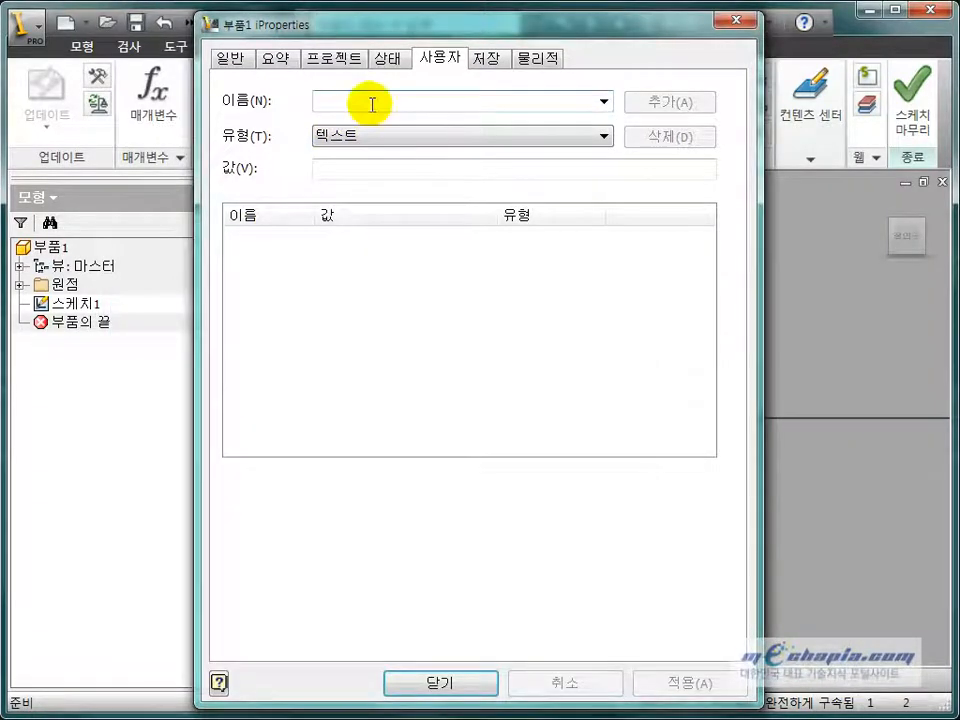
{"action": "type", "text": "WJ전ㅊ"}
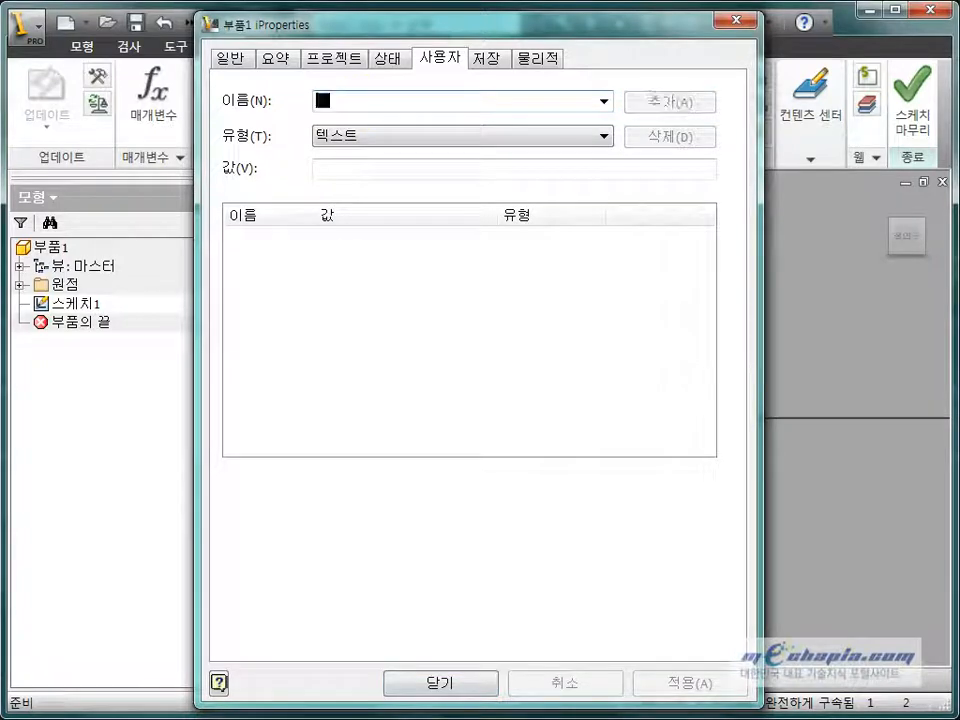
{"action": "key", "text": "BackSpace"}
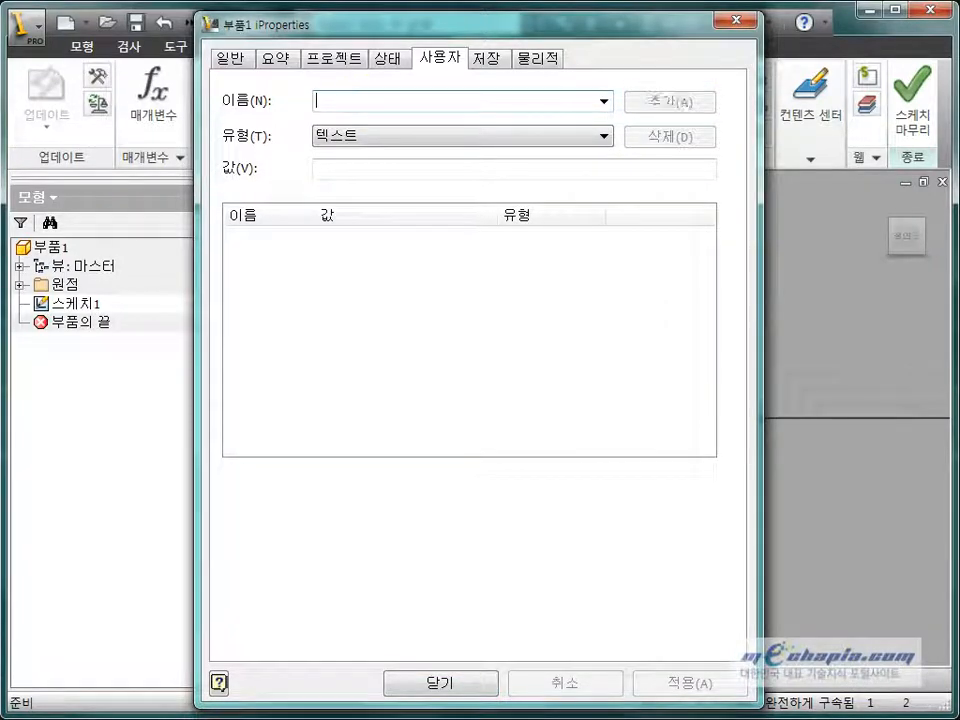
{"action": "type", "text": "PROJECT"}
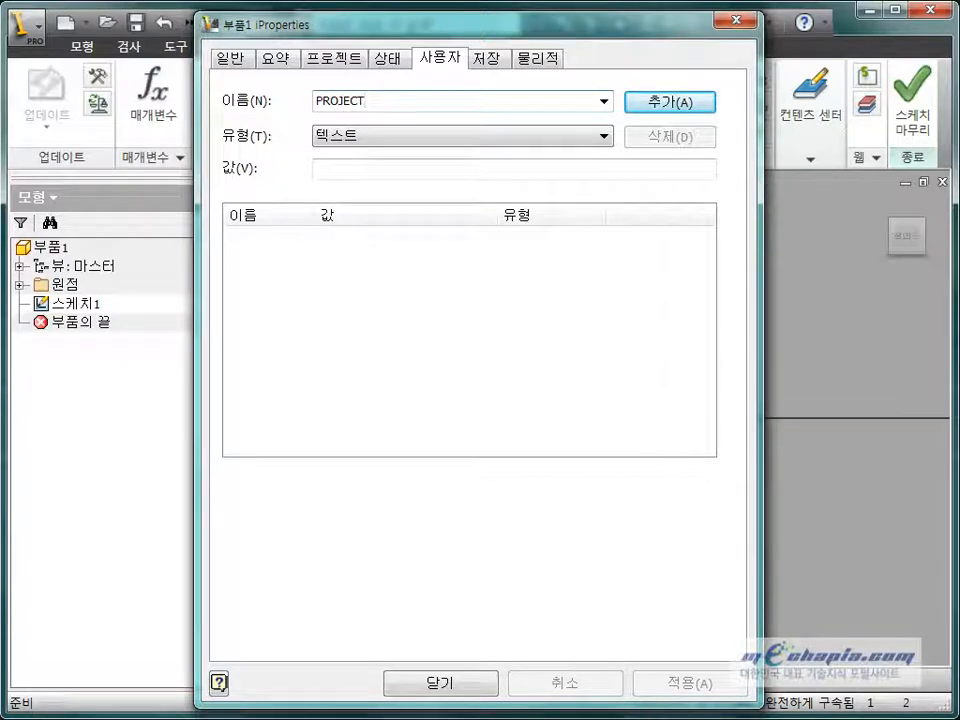
{"action": "left_click", "coordinate": [417, 170]}
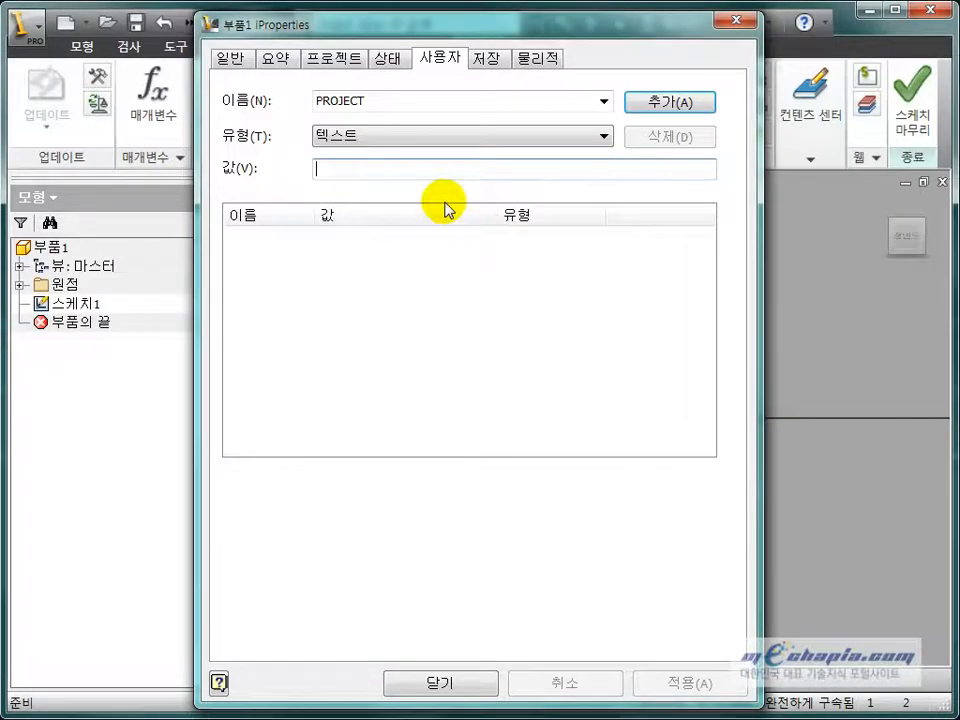
{"action": "type", "text": "나"}
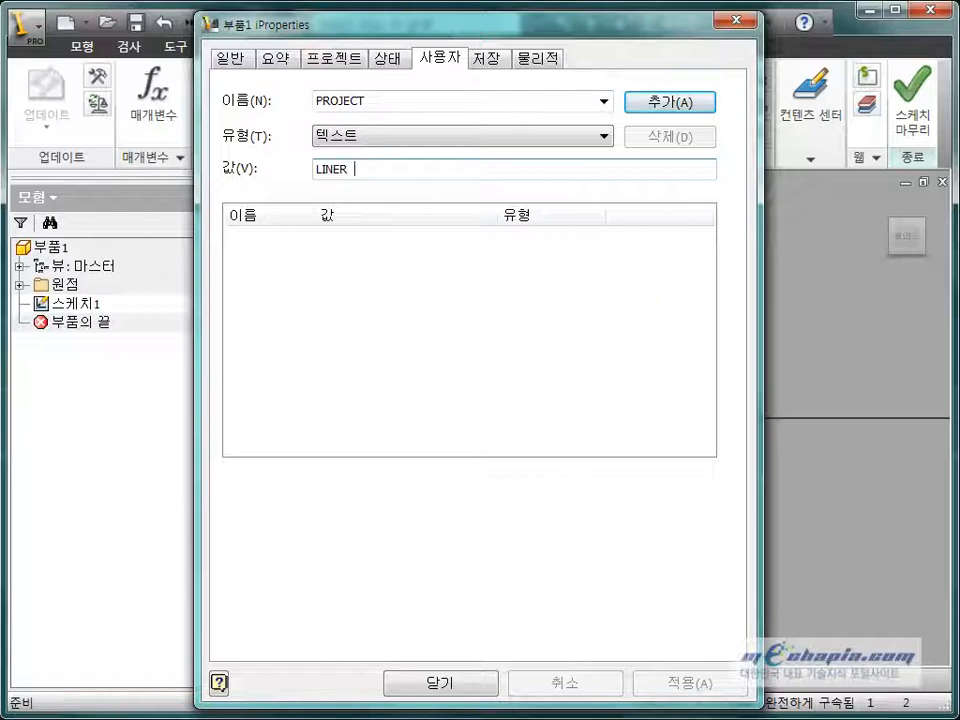
{"action": "type", "text": "LINER 투입지"}
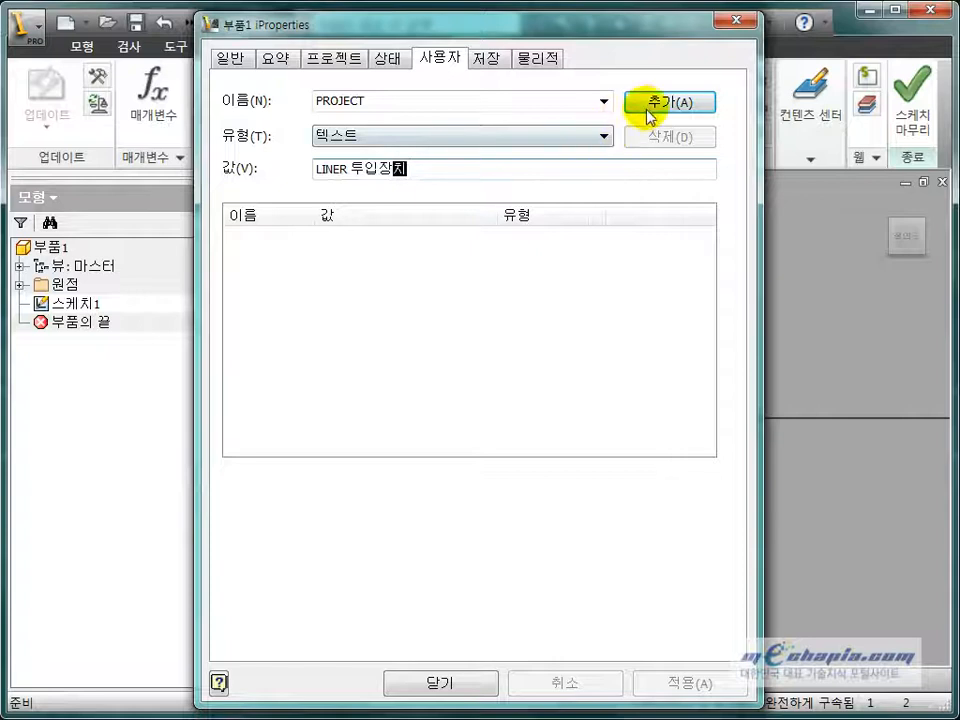
{"action": "left_click", "coordinate": [490, 170]}
{"action": "left_click", "coordinate": [662, 98]}
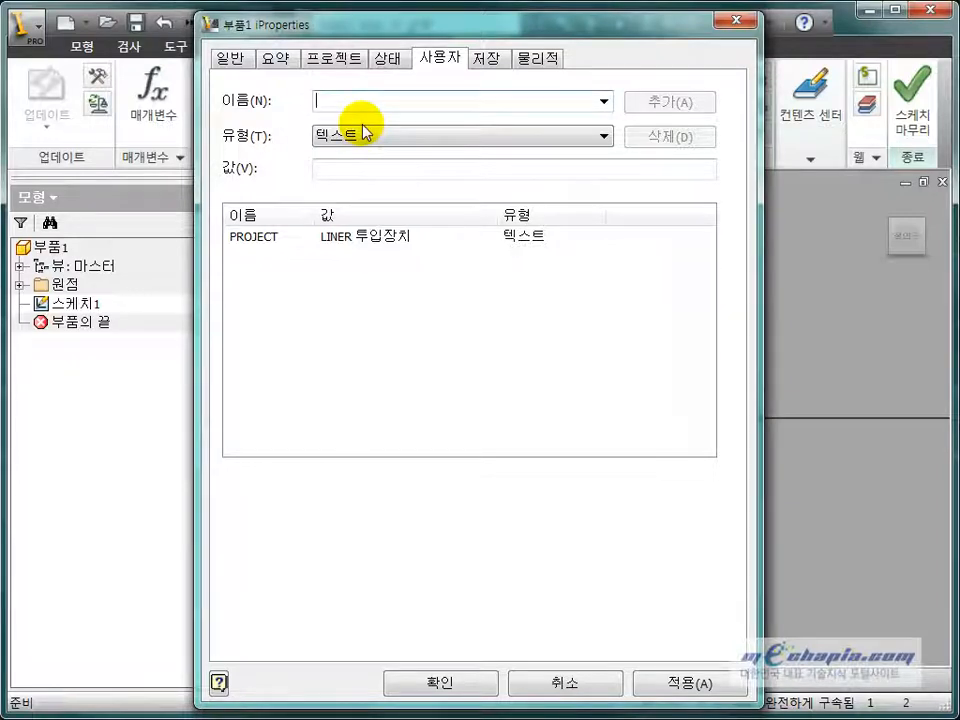
- Add a custom text property named TITLE with the value "UP&DOWN 엘리베이터"
{"action": "type", "text": "사"}
{"action": "key", "text": "BackSpace"}
{"action": "type", "text": "TITLE"}
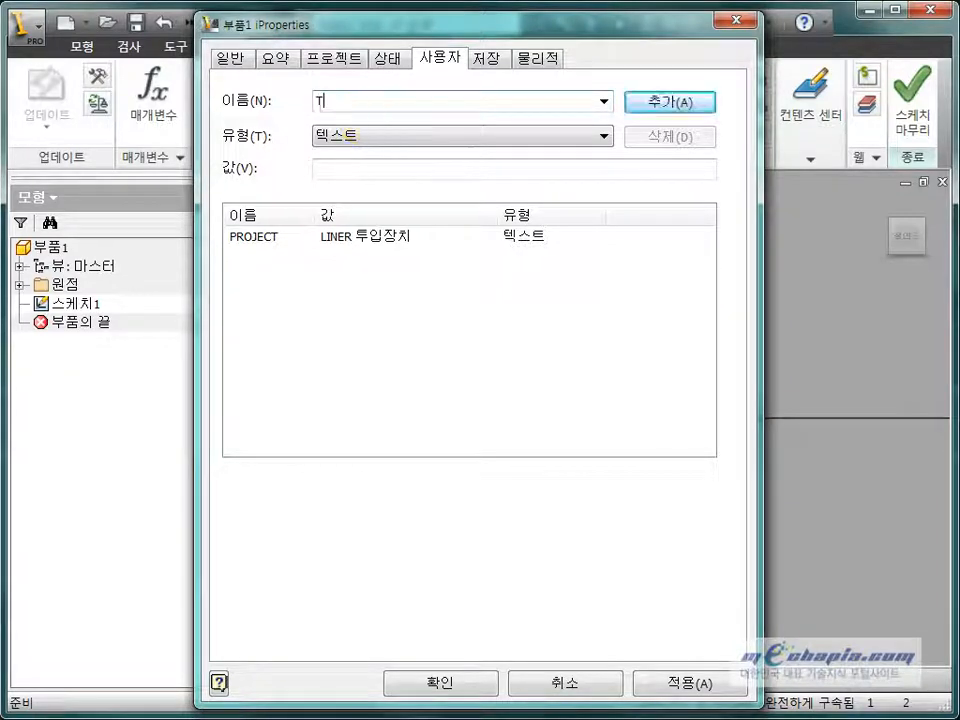
{"action": "left_click", "coordinate": [371, 170]}
{"action": "type", "text": "UP&DOWN"}
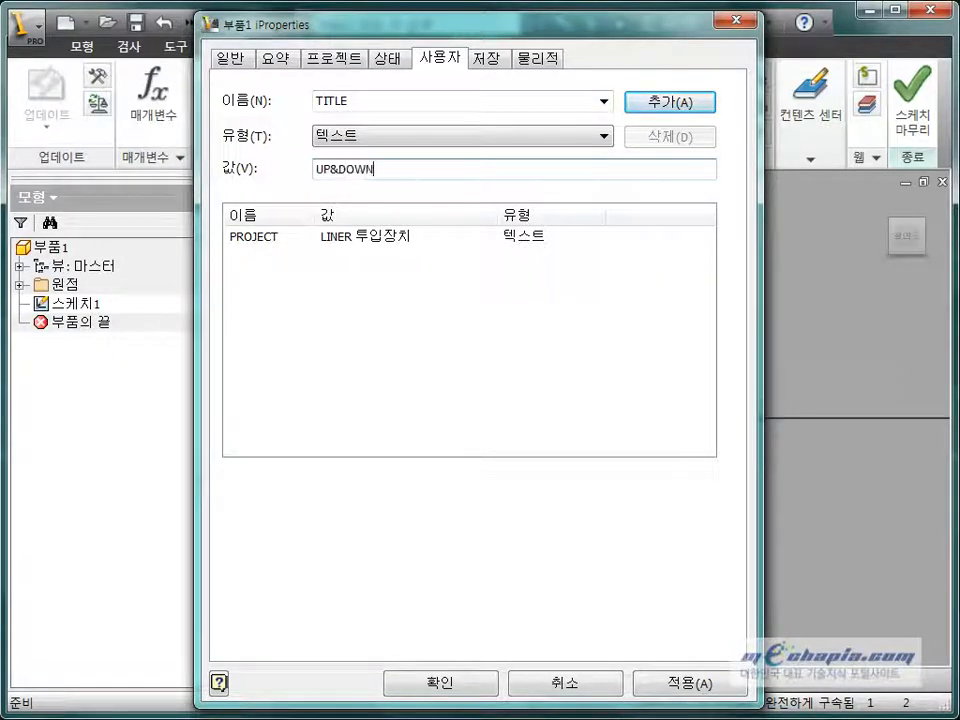
{"action": "type", "text": " D"}
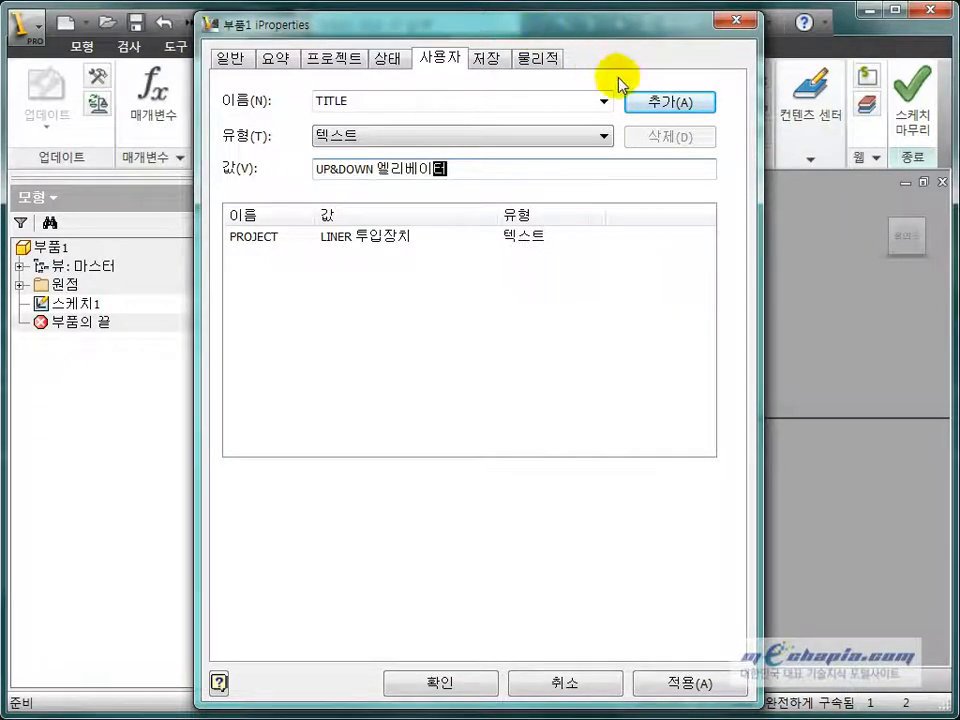
{"action": "left_click", "coordinate": [660, 102]}
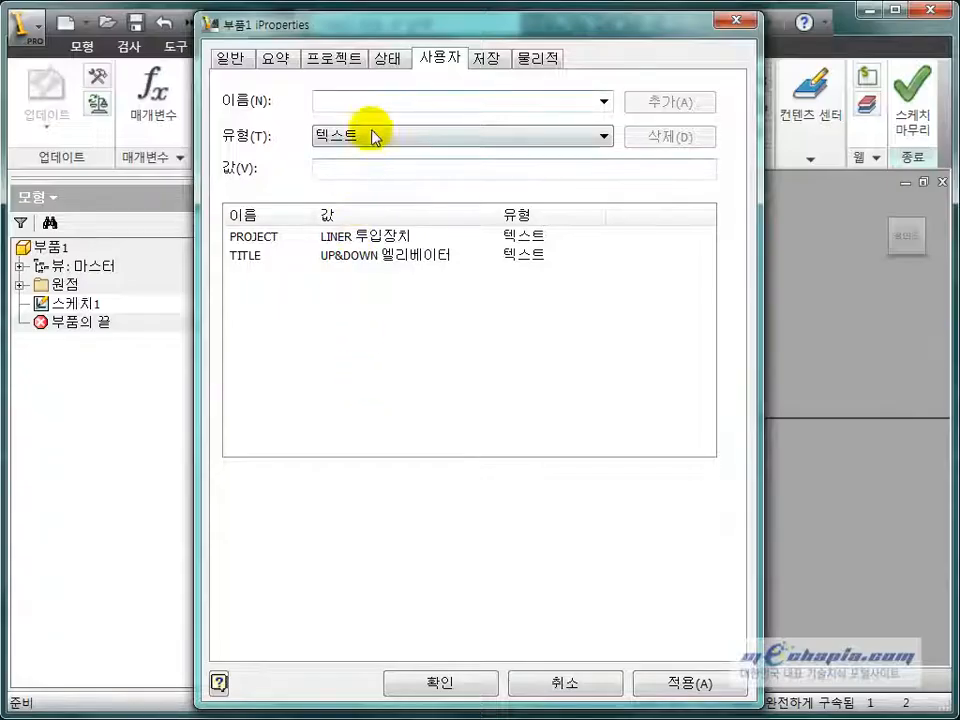
- Check the available data types and preset names for another custom property
{"action": "left_click", "coordinate": [379, 131]}
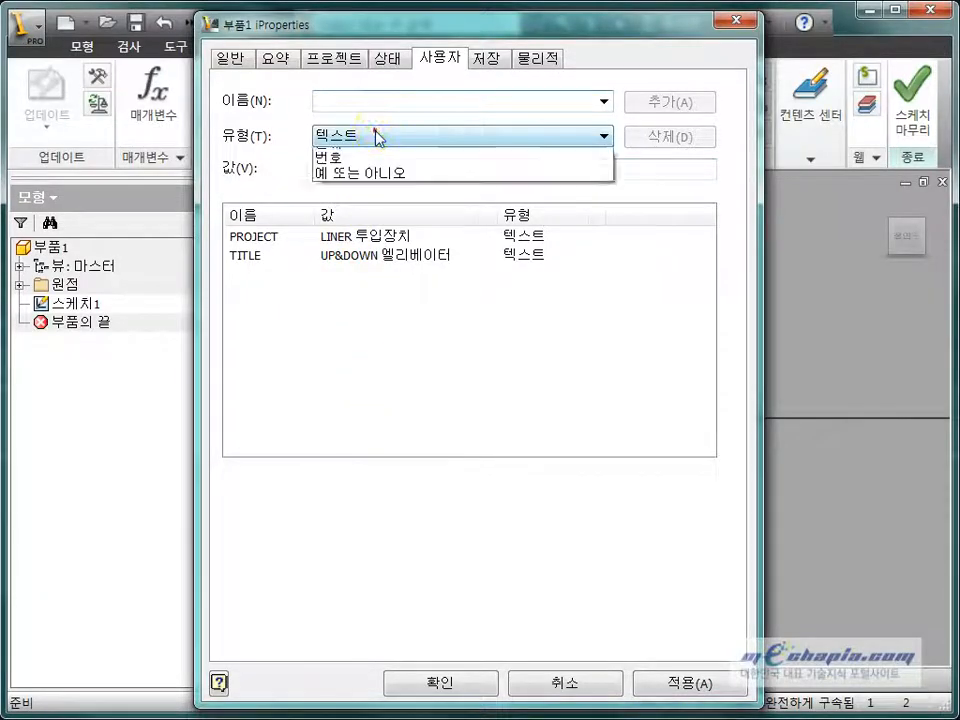
{"action": "left_click", "coordinate": [375, 135]}
{"action": "left_click", "coordinate": [416, 95]}
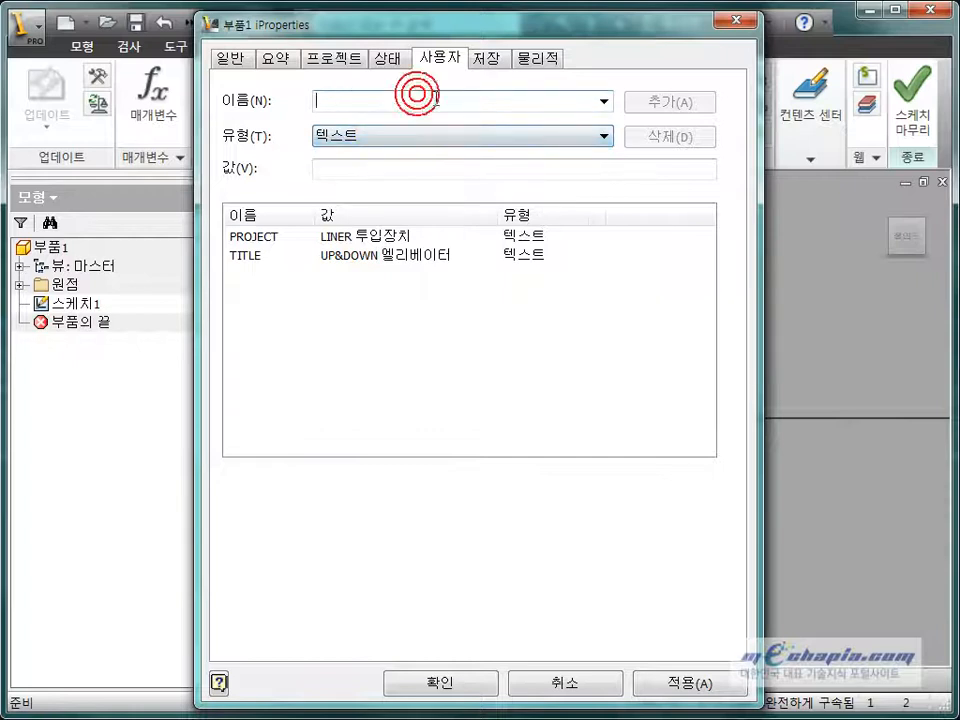
{"action": "left_click", "coordinate": [604, 103]}
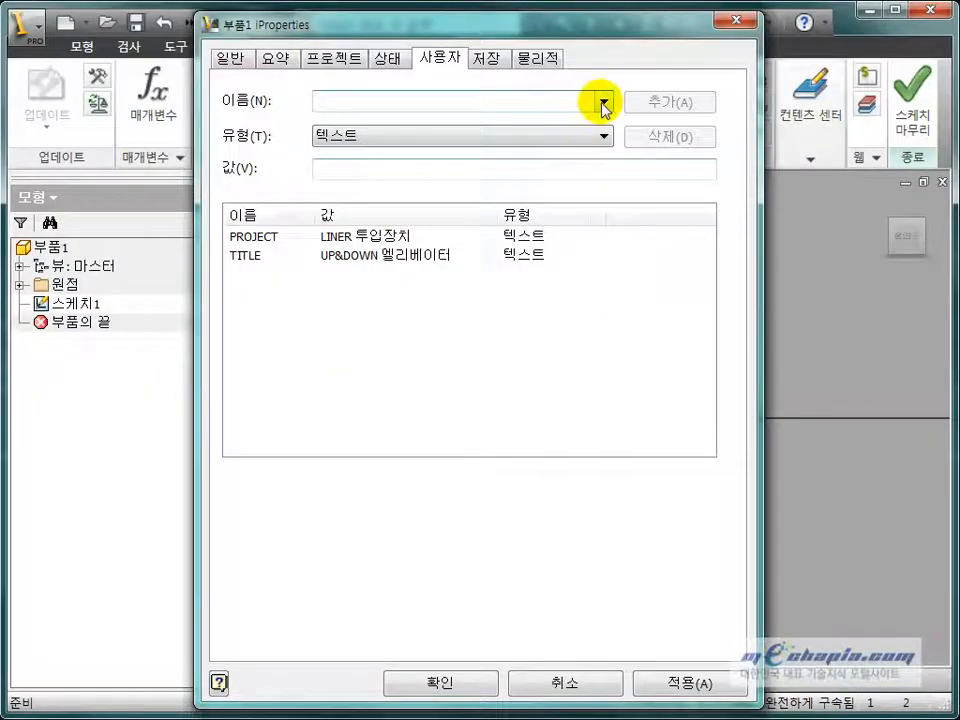
- Review the preset custom property names and the project and summary iProperties fields, and return to the custom properties
{"action": "left_click", "coordinate": [604, 103]}
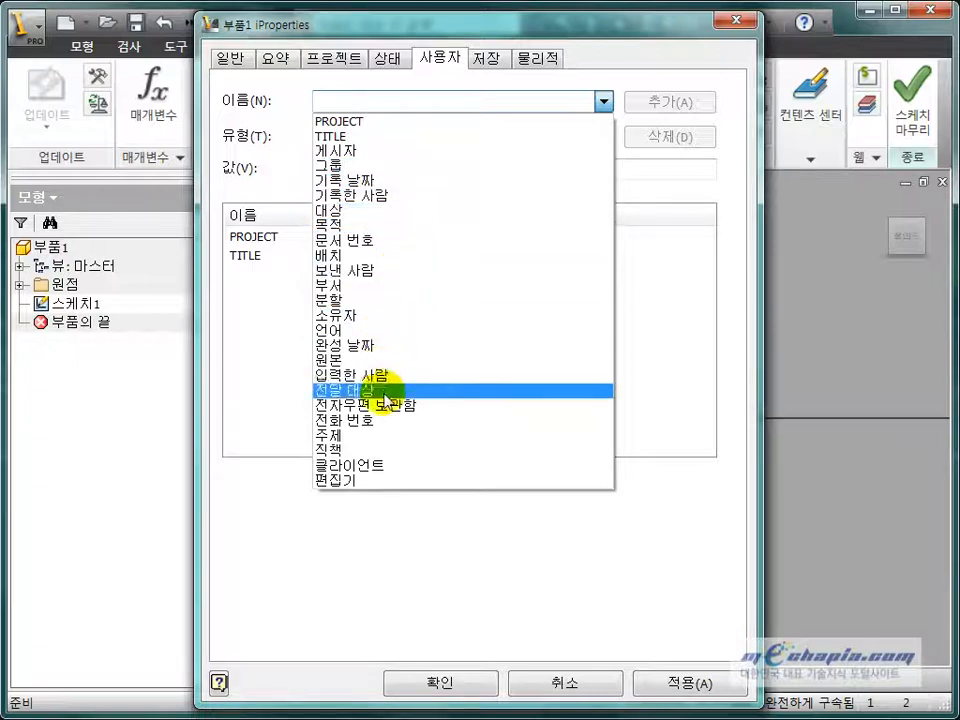
{"action": "left_click", "coordinate": [354, 59]}
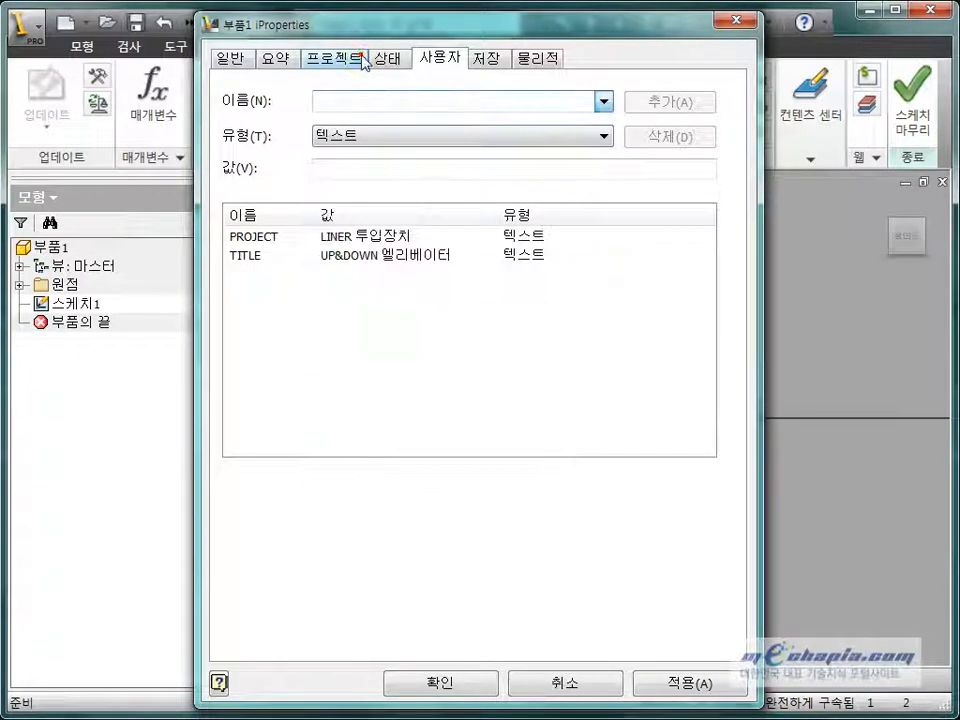
{"action": "left_click", "coordinate": [354, 59]}
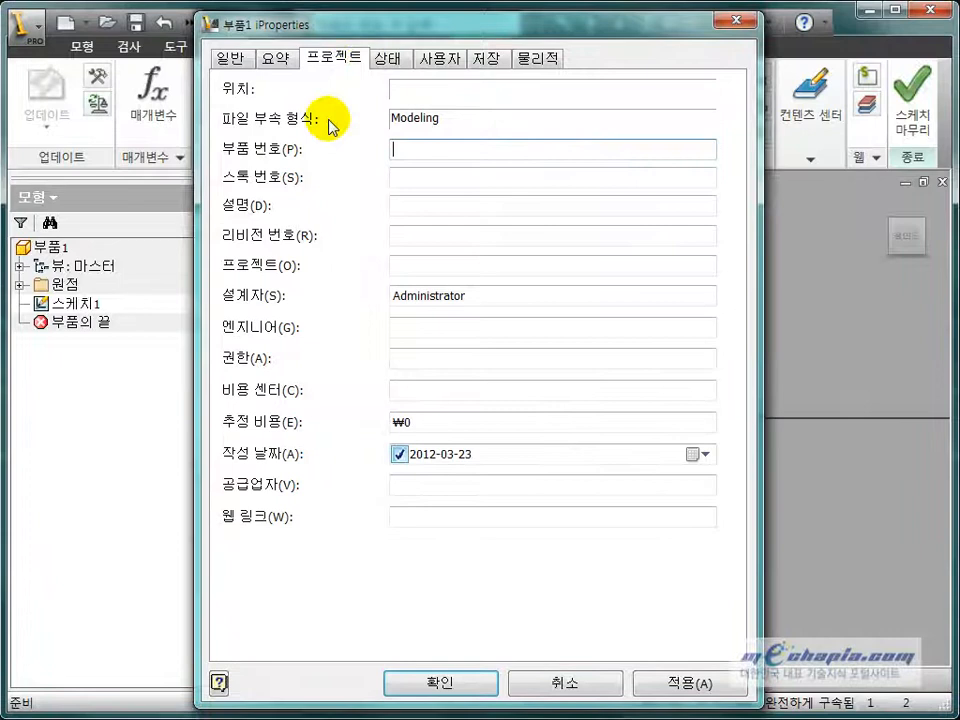
{"action": "left_click", "coordinate": [275, 58]}
{"action": "left_click", "coordinate": [360, 208]}
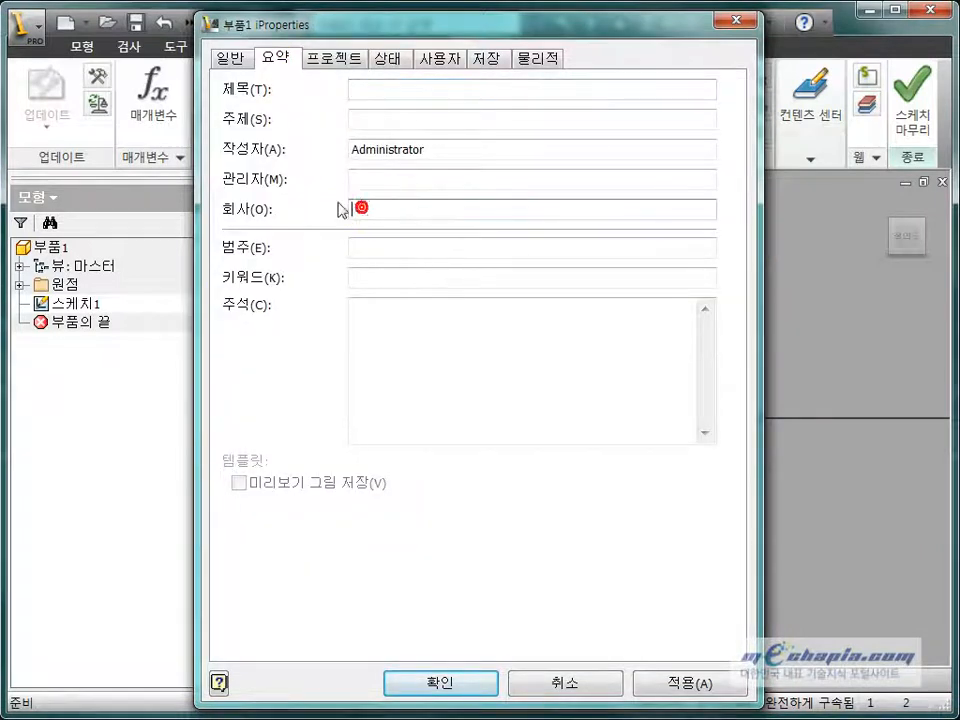
{"action": "left_click", "coordinate": [441, 60]}
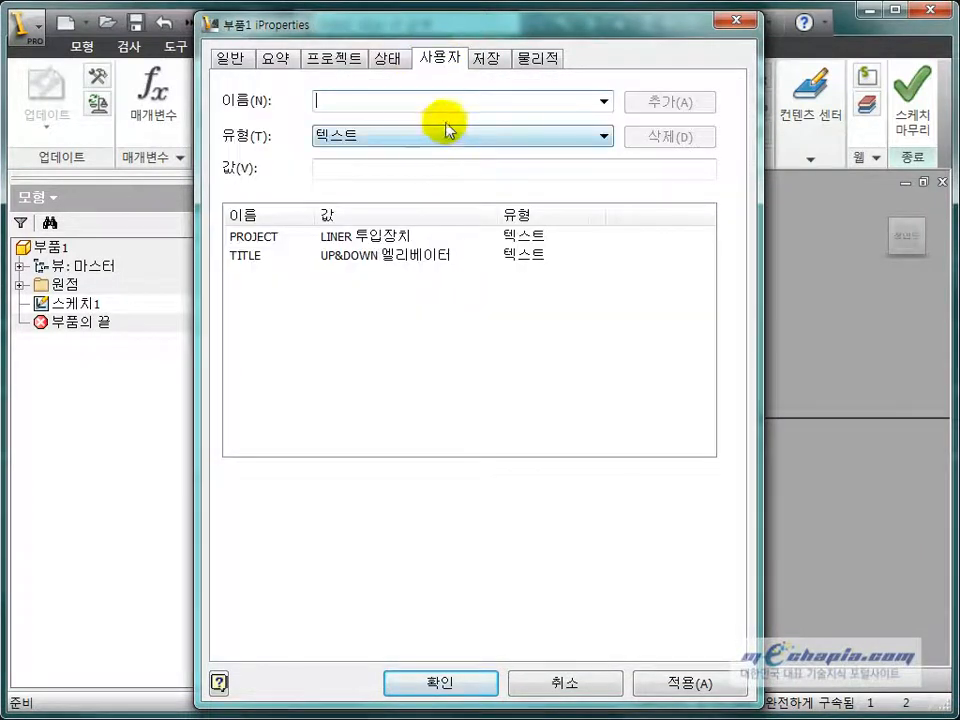
- Add a custom text property named USER with the value "현대자동차"
{"action": "left_click", "coordinate": [447, 101]}
{"action": "type", "text": "ㅋㄴㄷㄱ"}
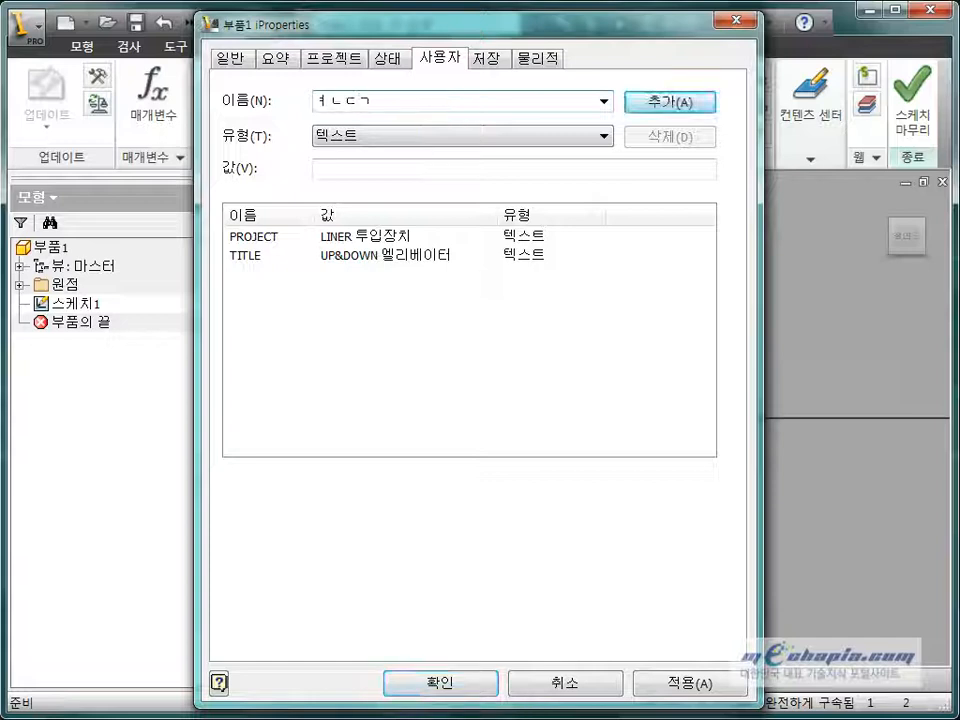
{"action": "key", "text": "BackSpace"}
{"action": "type", "text": "USER"}
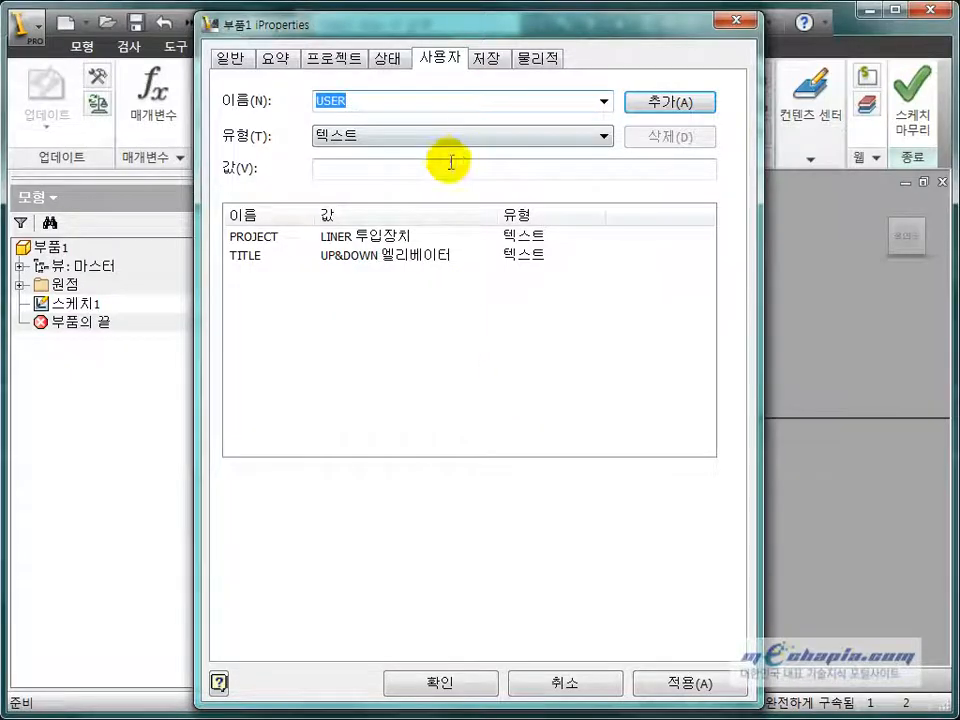
{"action": "left_click", "coordinate": [449, 165]}
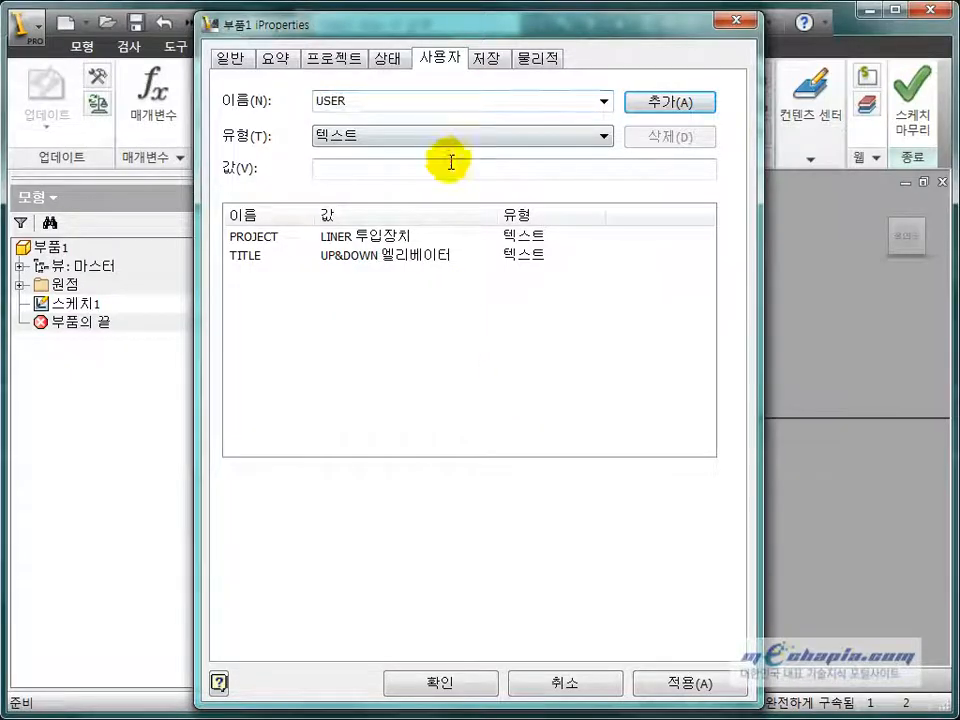
{"action": "type", "text": "G"}
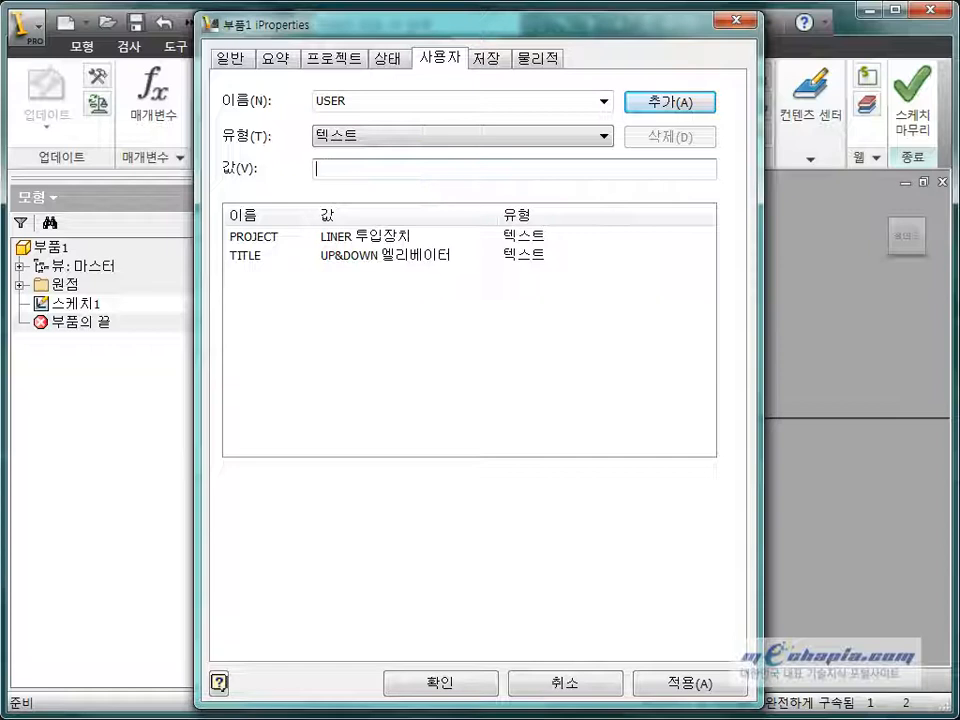
{"action": "type", "text": "현대자동차"}
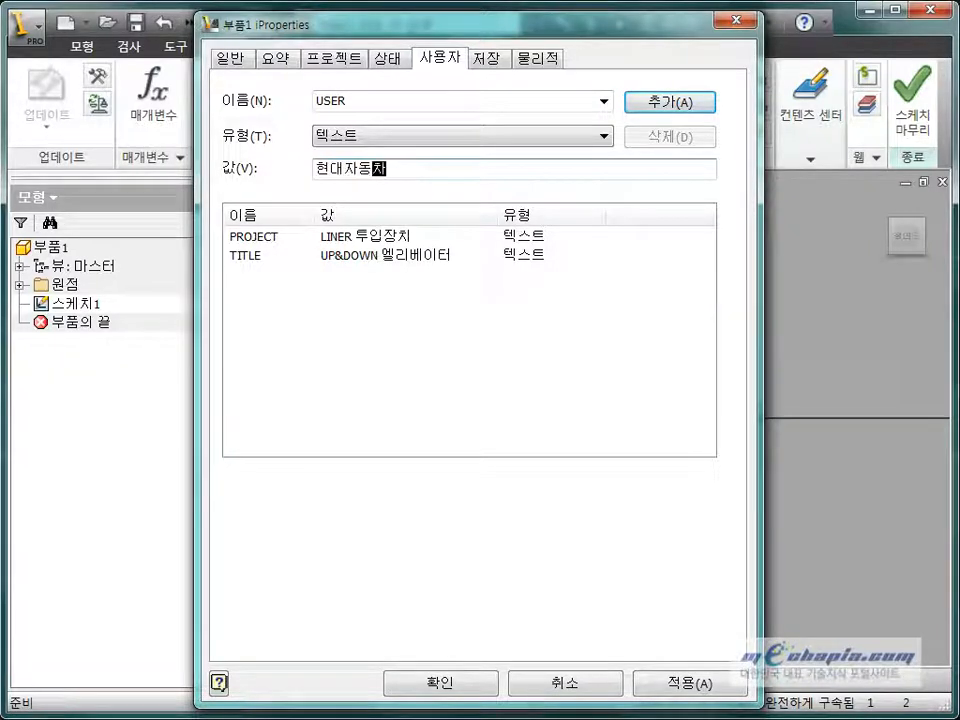
{"action": "left_click", "coordinate": [663, 104]}
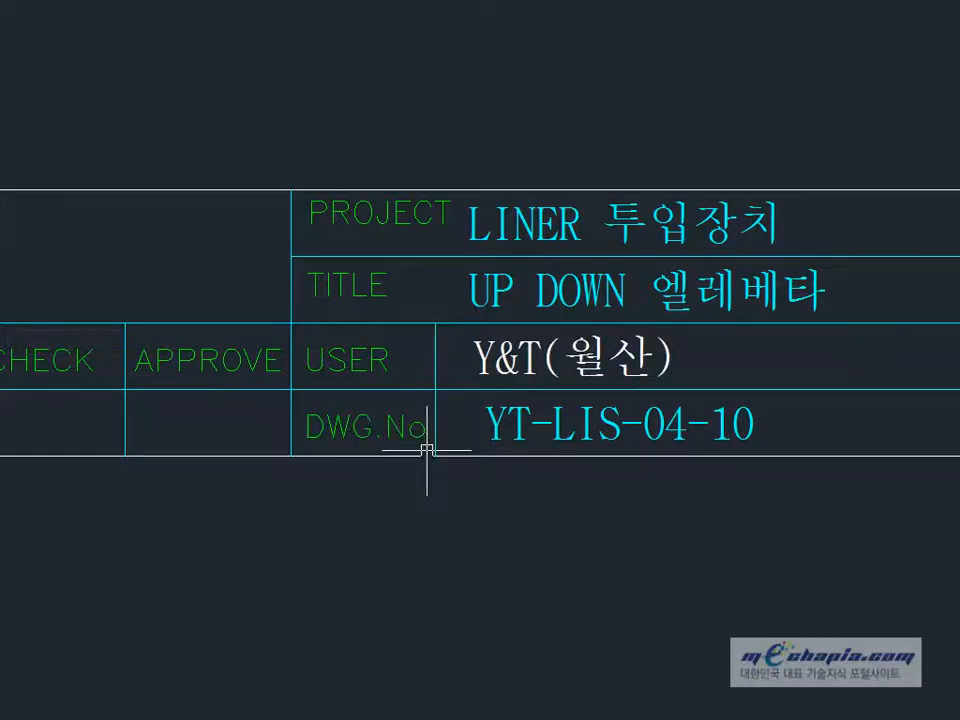
- Check the DRAW entry in the CAD title block and add a custom text property named DRAW with the drafter's name as value
{"action": "middle_click_drag", "start_coordinate": [190, 450], "coordinate": [242, 446]}
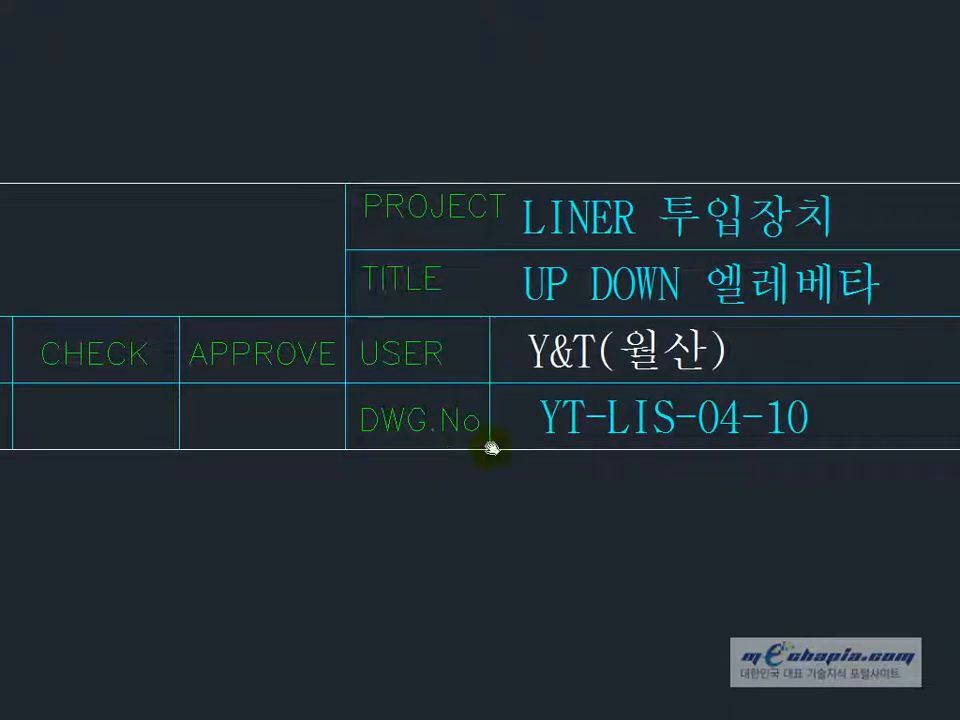
{"action": "middle_click_drag", "start_coordinate": [491, 448], "coordinate": [783, 447]}
{"action": "middle_click_drag", "start_coordinate": [110, 396], "coordinate": [193, 396]}
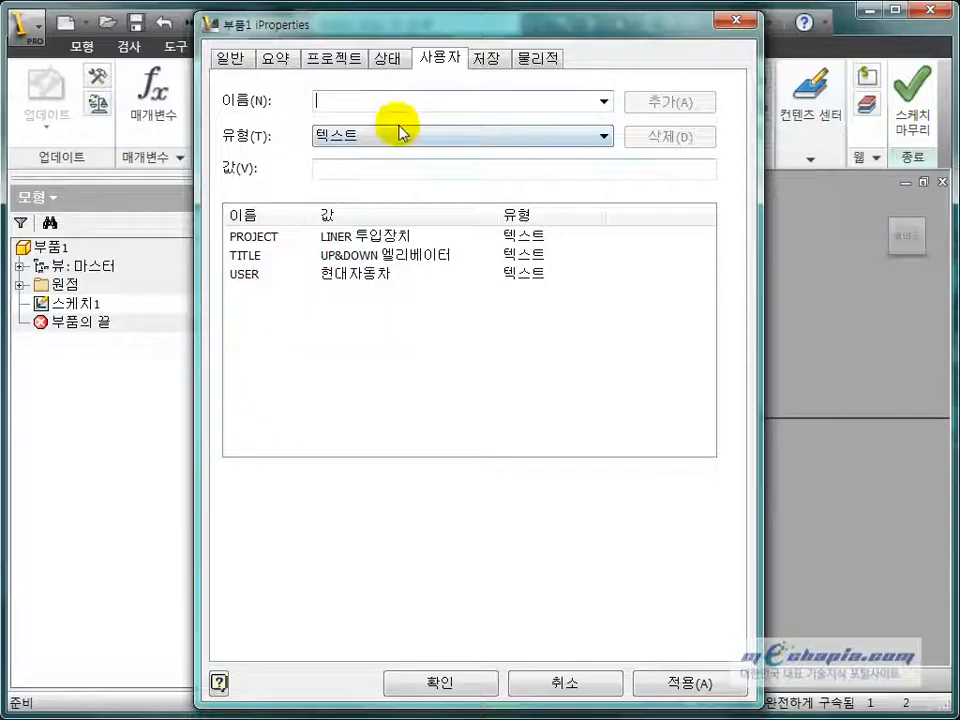
{"action": "type", "text": "ㅇㄱ"}
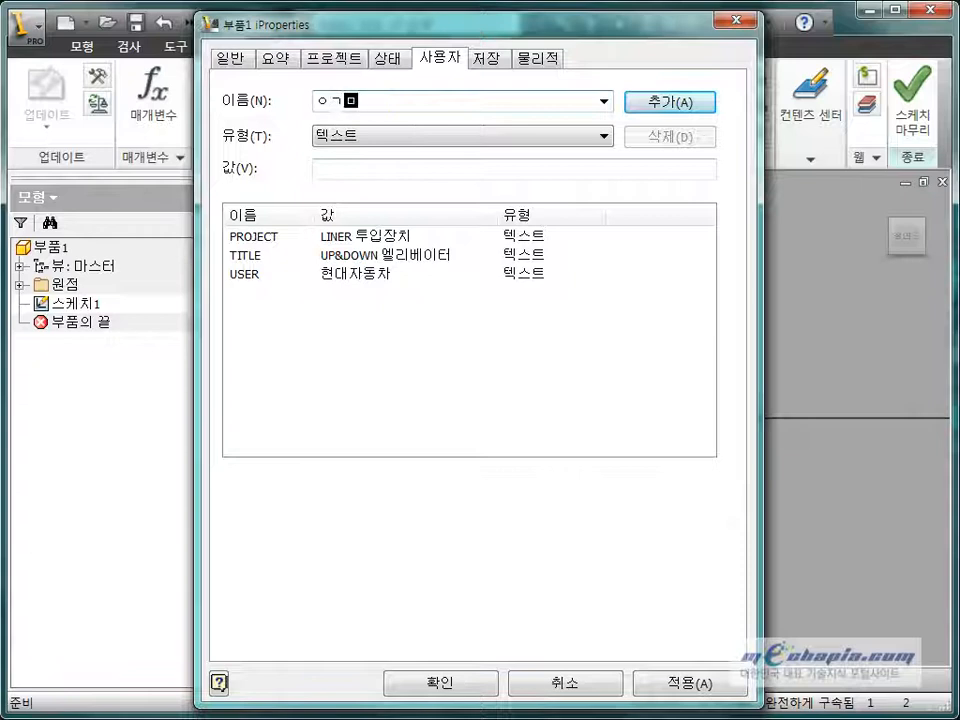
{"action": "type", "text": "ㅁ"}
{"action": "key", "text": "BackSpace"}
{"action": "key", "text": "BackSpace"}
{"action": "key", "text": "BackSpace"}
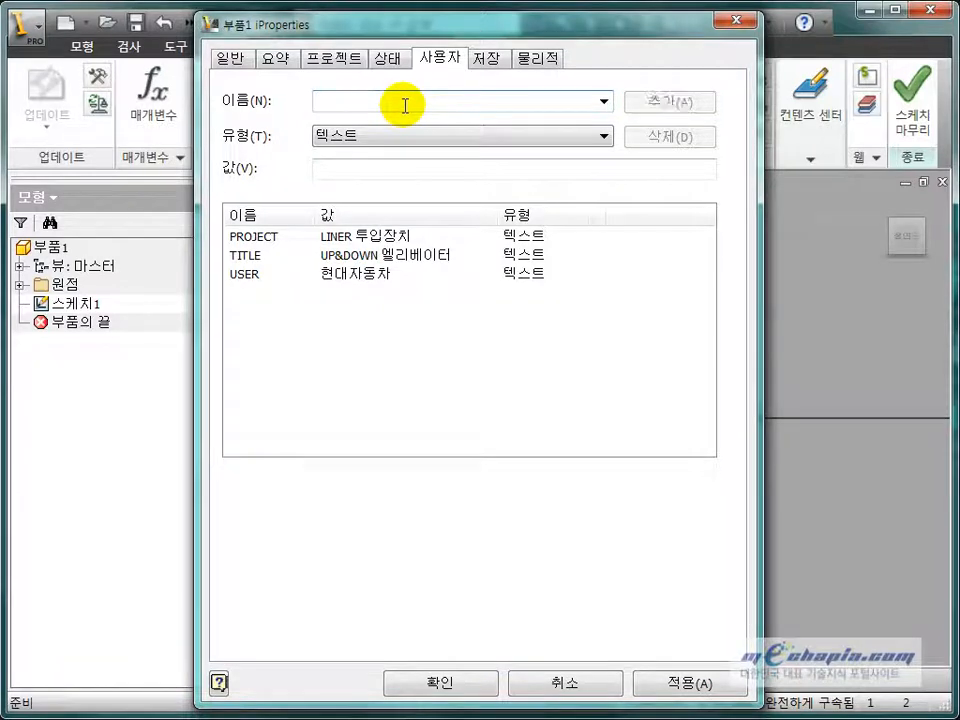
{"action": "type", "text": "DRAW"}
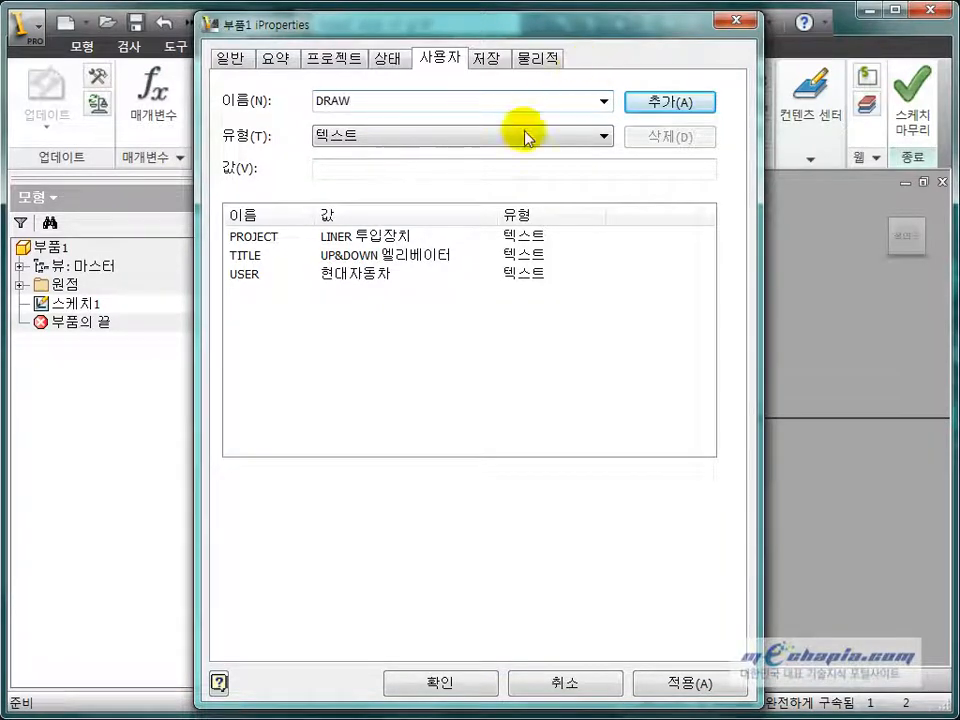
{"action": "left_click", "coordinate": [510, 166]}
{"action": "type", "text": "CHO"}
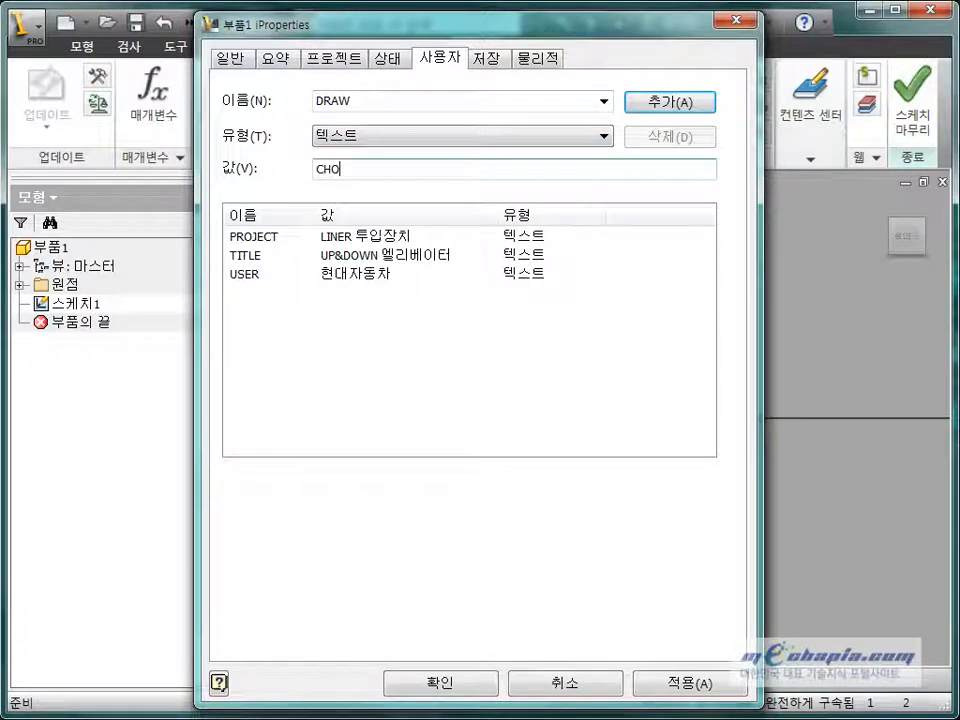
{"action": "left_click_drag", "start_coordinate": [354, 168], "coordinate": [302, 168]}
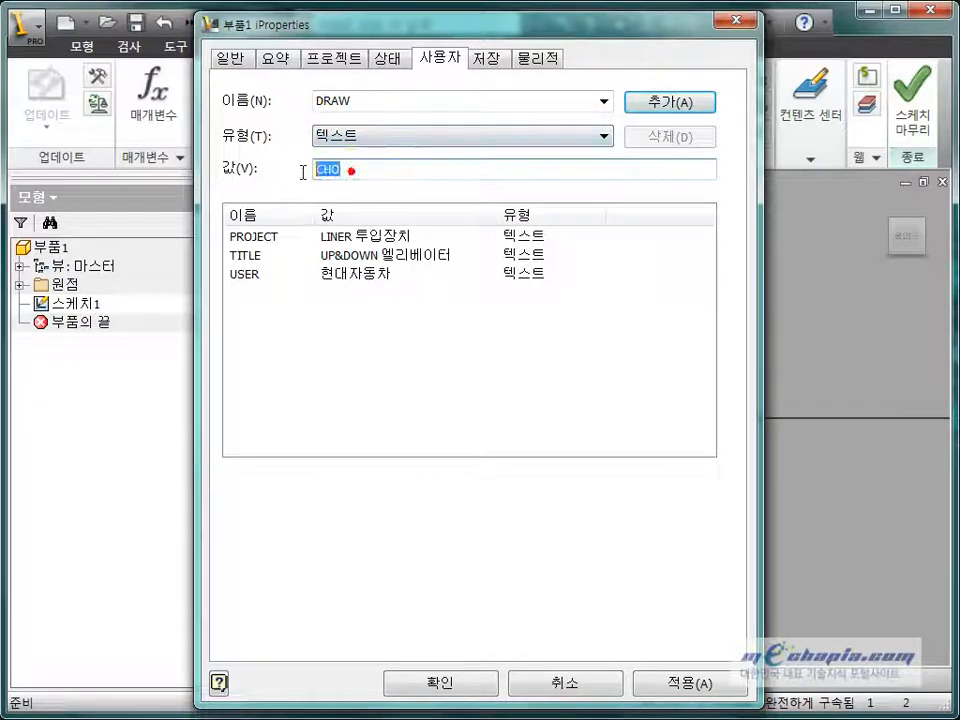
{"action": "left_click", "coordinate": [654, 100]}
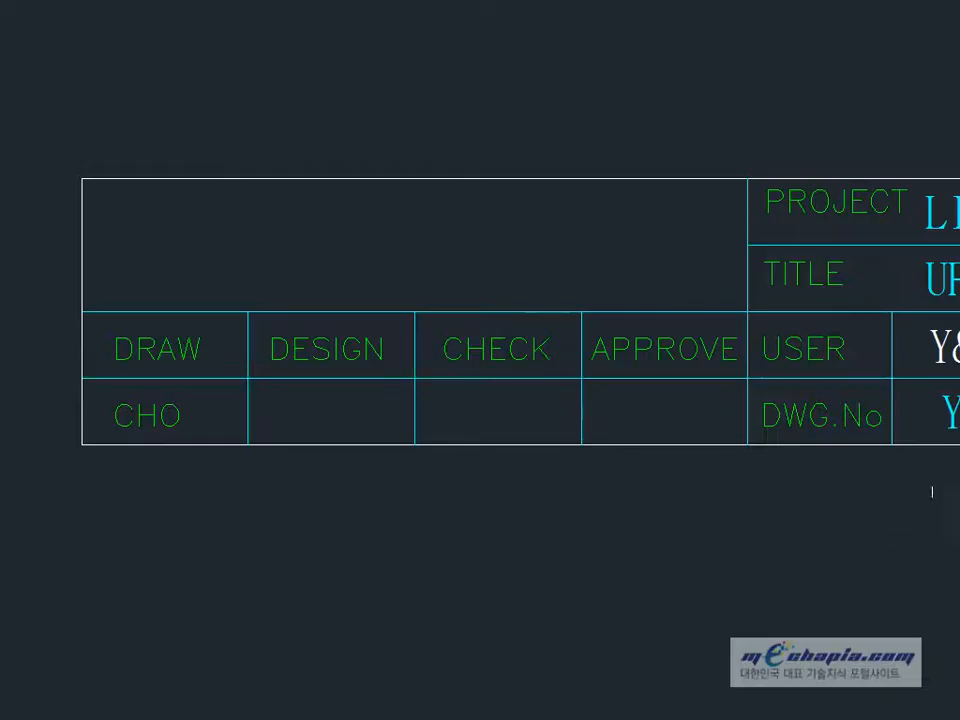
- Check the DATE field in the CAD title block and add a custom date-type property named DATE set to 2012-03-15
{"action": "middle_click_drag", "start_coordinate": [932, 492], "coordinate": [429, 497]}
{"action": "middle_click_drag", "start_coordinate": [675, 463], "coordinate": [345, 464]}
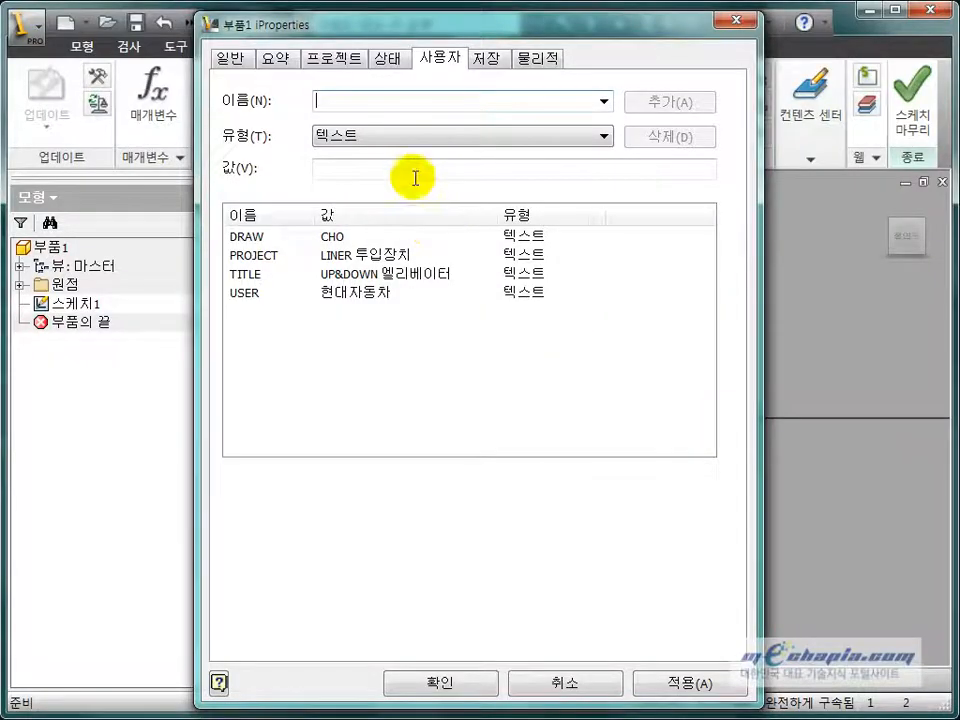
{"action": "type", "text": "DATE"}
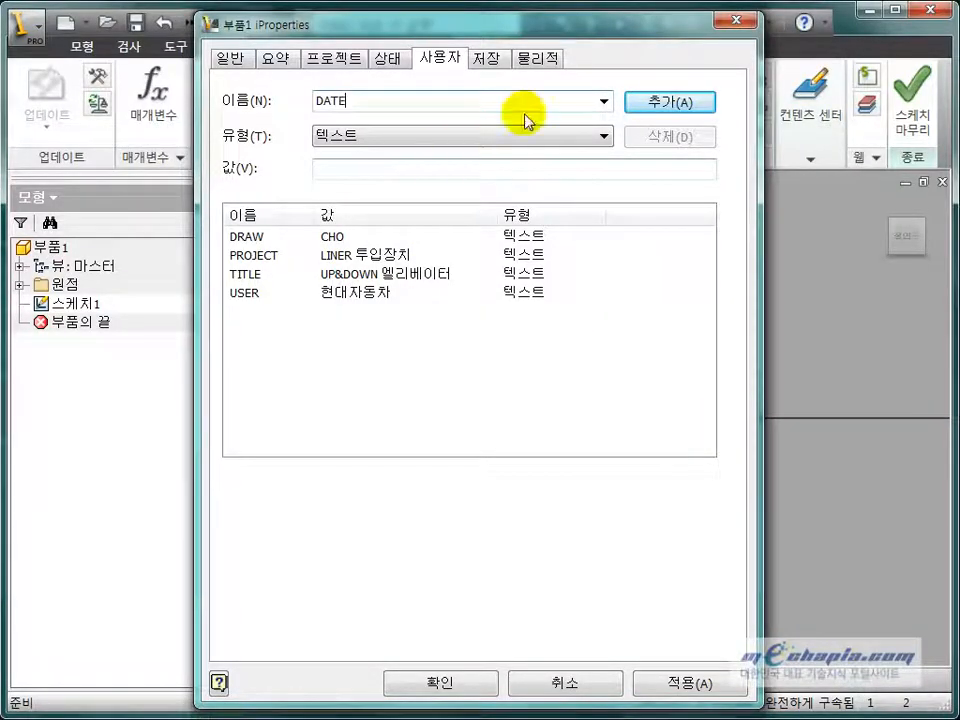
{"action": "left_click", "coordinate": [566, 168]}
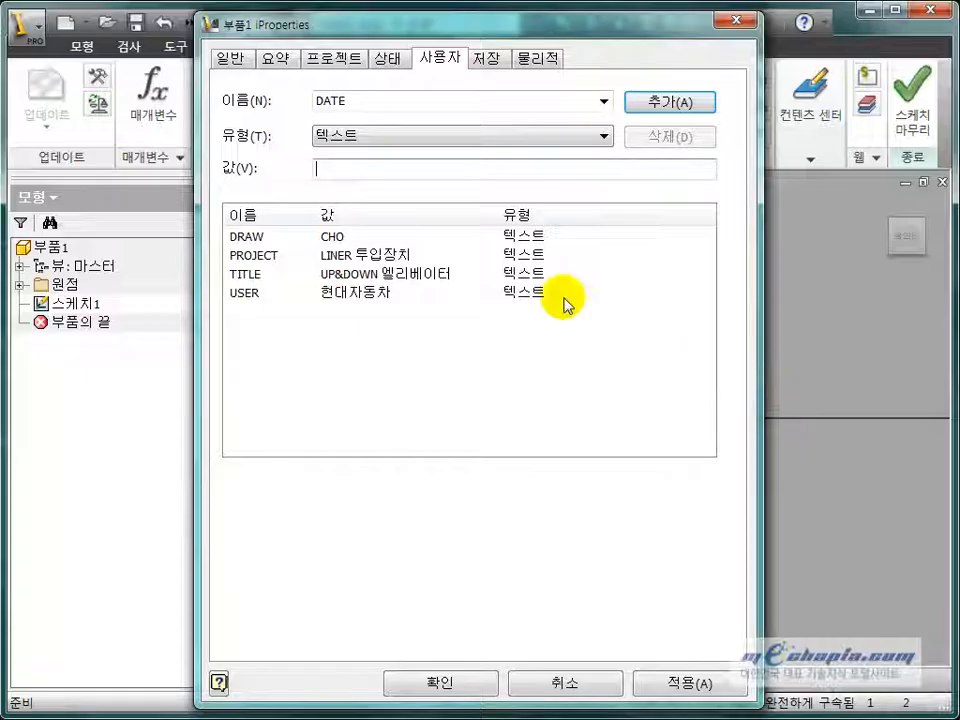
{"action": "left_click", "coordinate": [376, 143]}
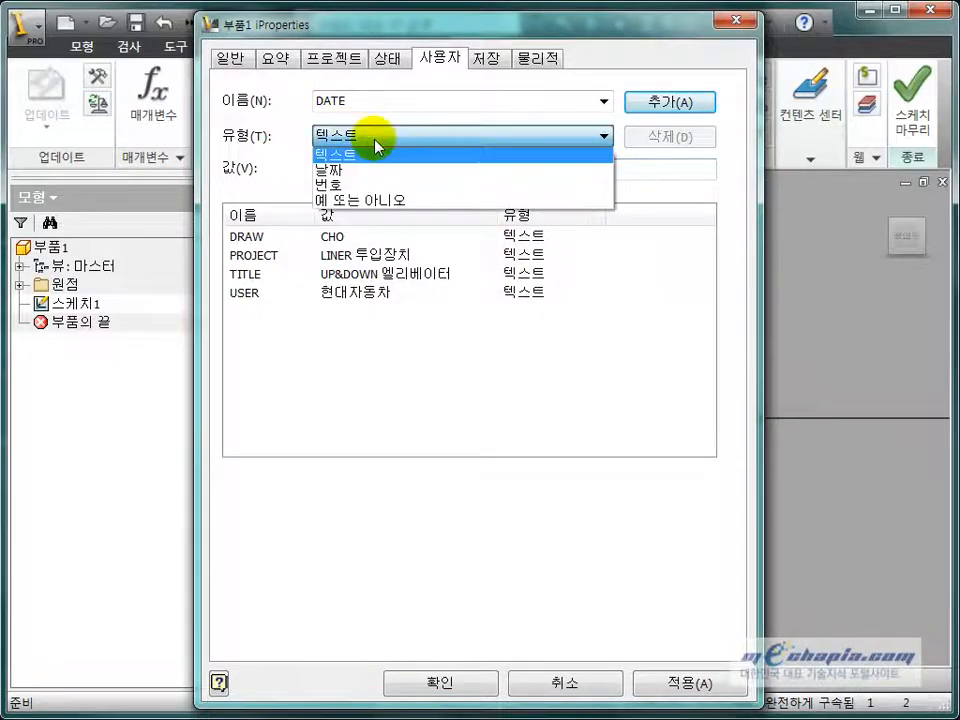
{"action": "left_click", "coordinate": [354, 170]}
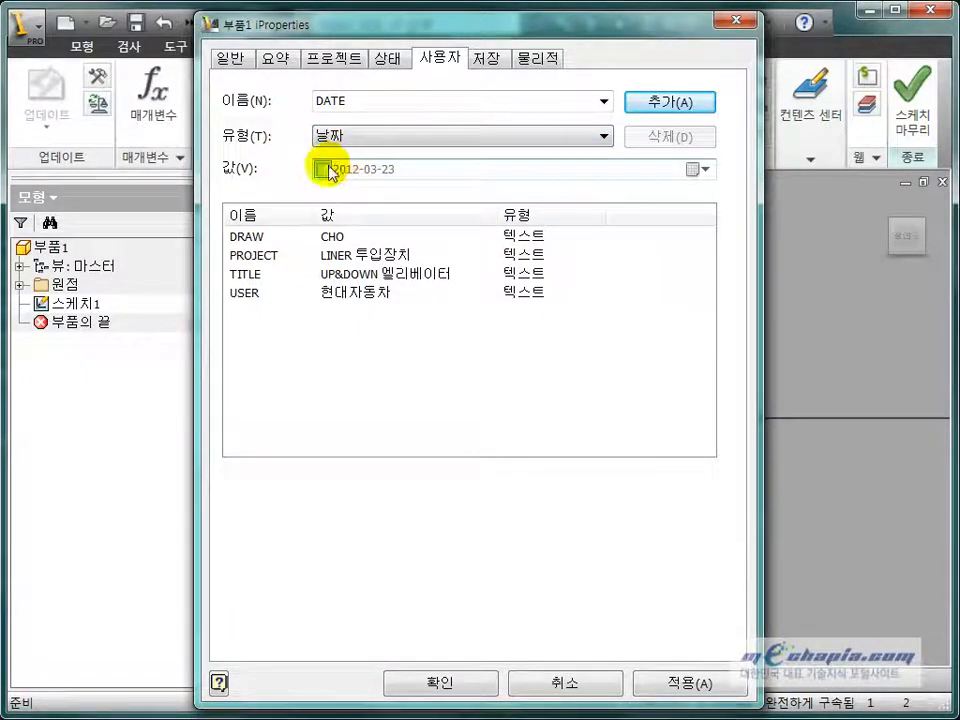
{"action": "left_click", "coordinate": [321, 170]}
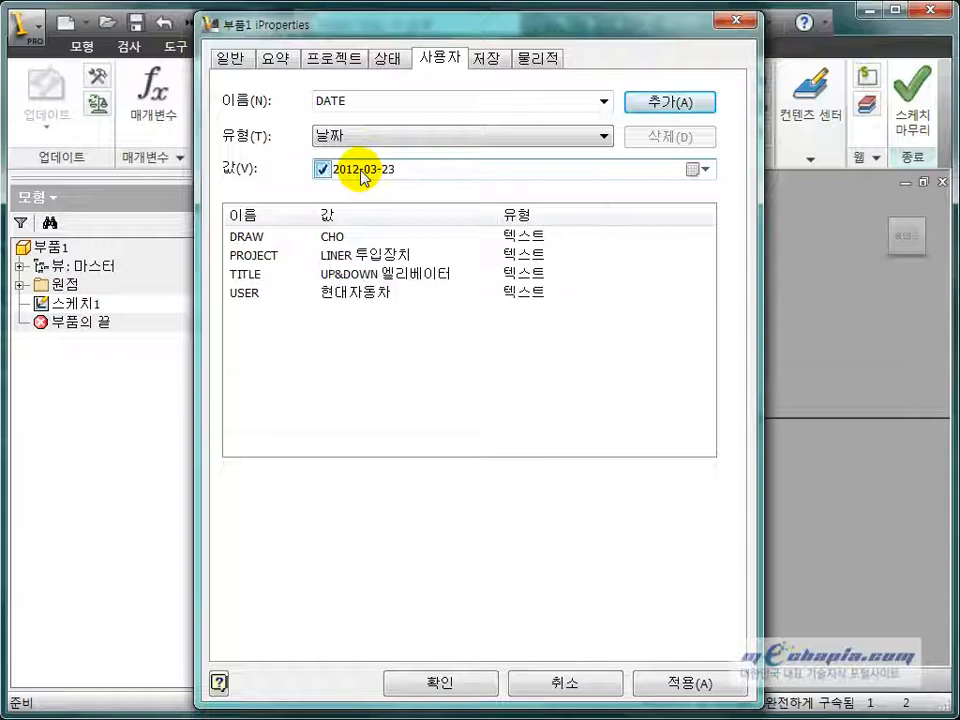
{"action": "left_click", "coordinate": [697, 171]}
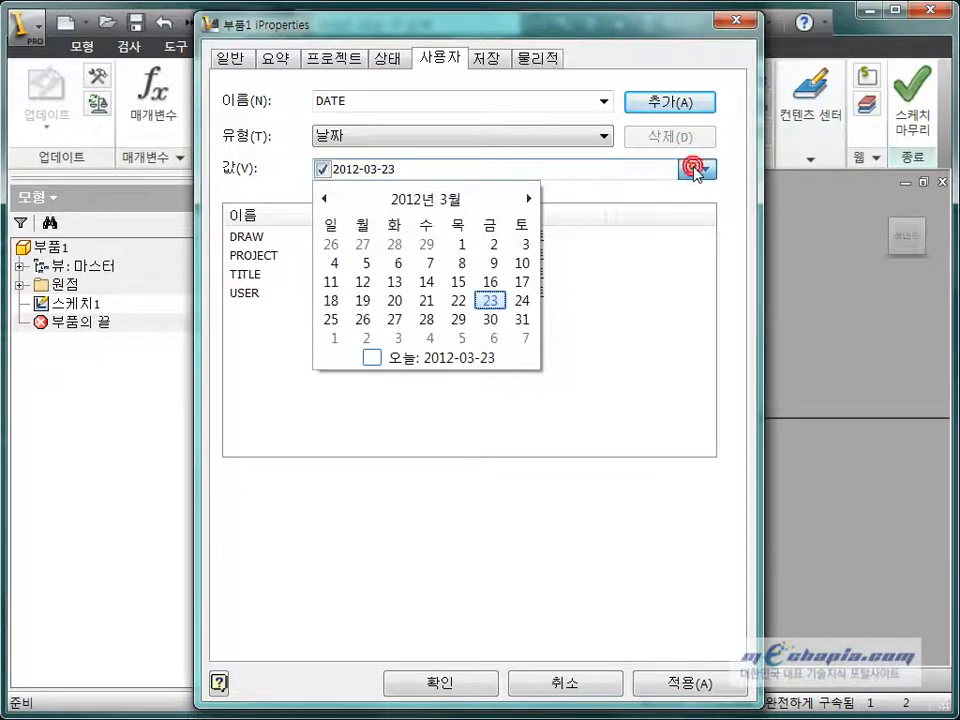
{"action": "left_click", "coordinate": [467, 289]}
{"action": "left_click", "coordinate": [672, 103]}
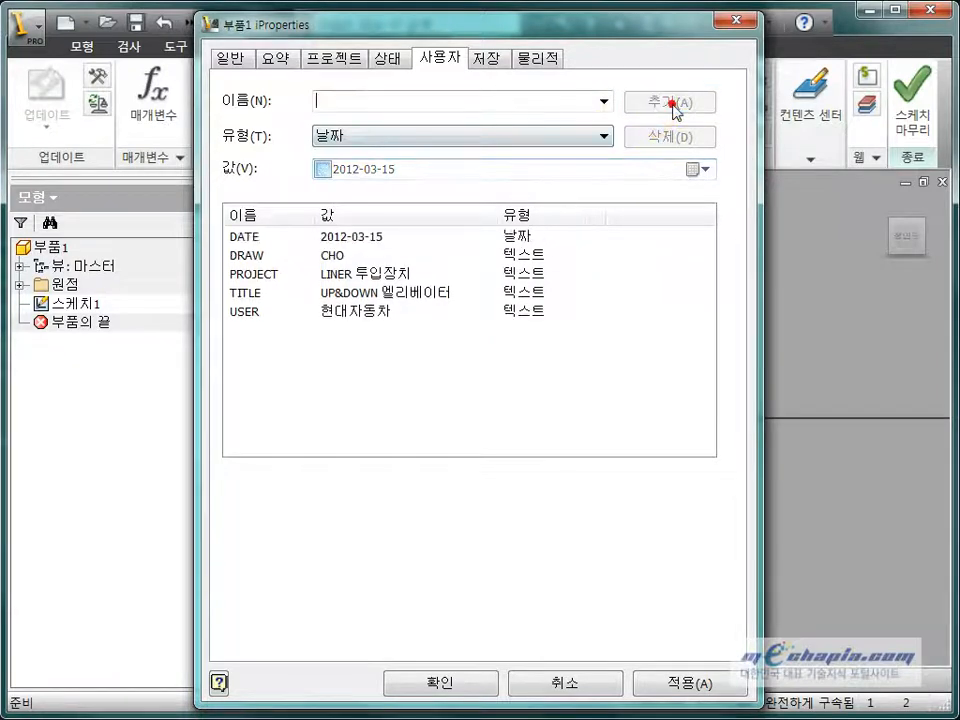
- Examine DWG.No in the CAD title block and its four drawing-number components in the Notepad notes: supplied company, full assembly, subassembly and part number
{"action": "left_click", "coordinate": [482, 386]}
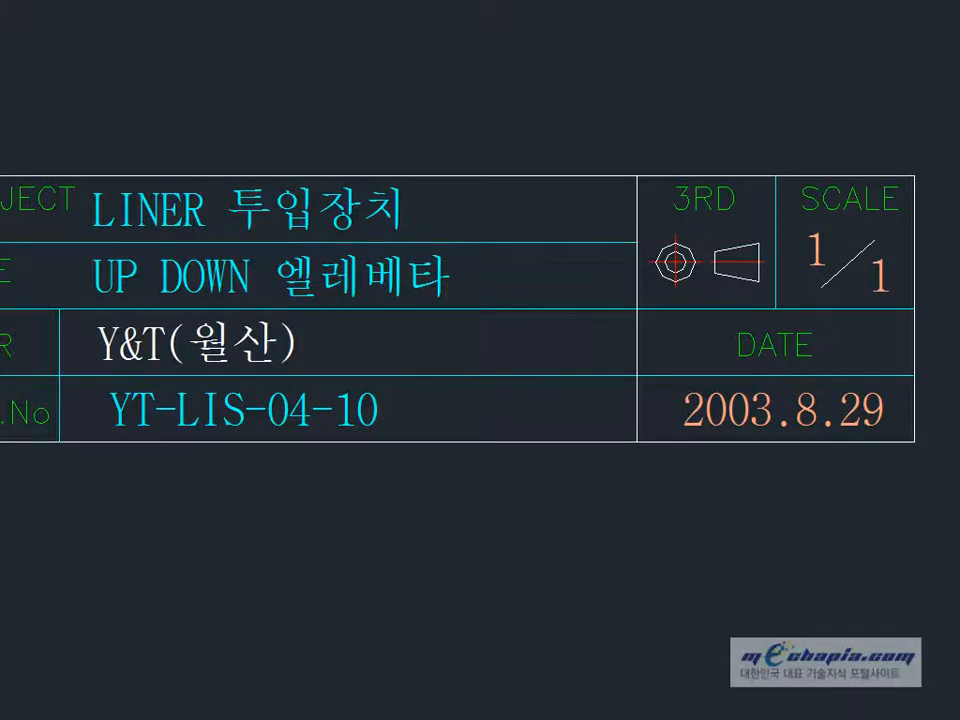
{"action": "middle_click_drag", "start_coordinate": [431, 405], "coordinate": [788, 415]}
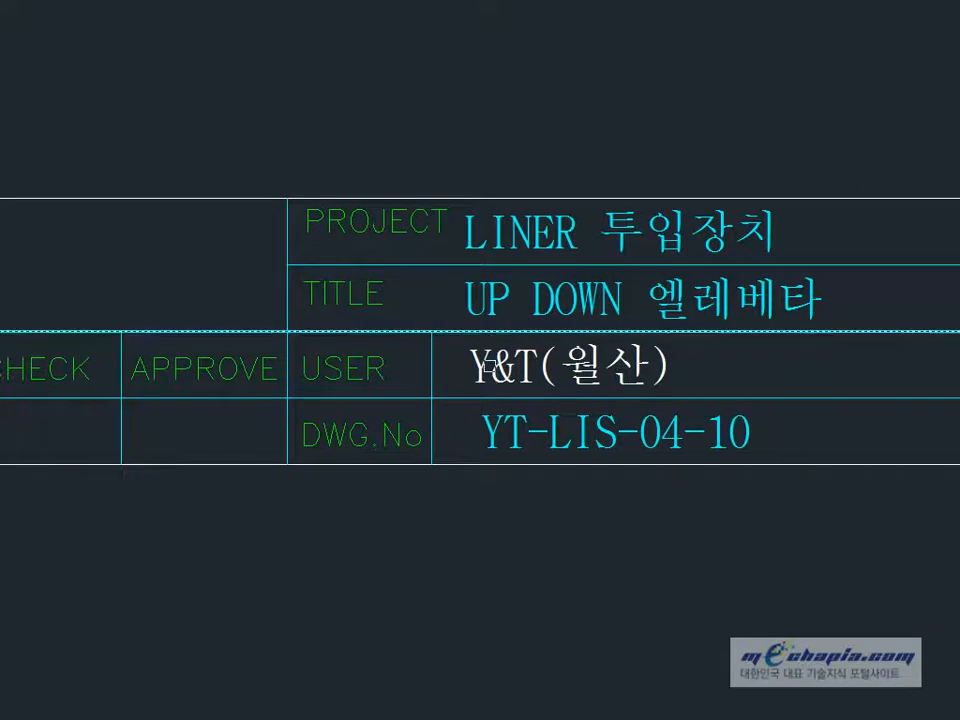
{"action": "left_click", "coordinate": [540, 719]}
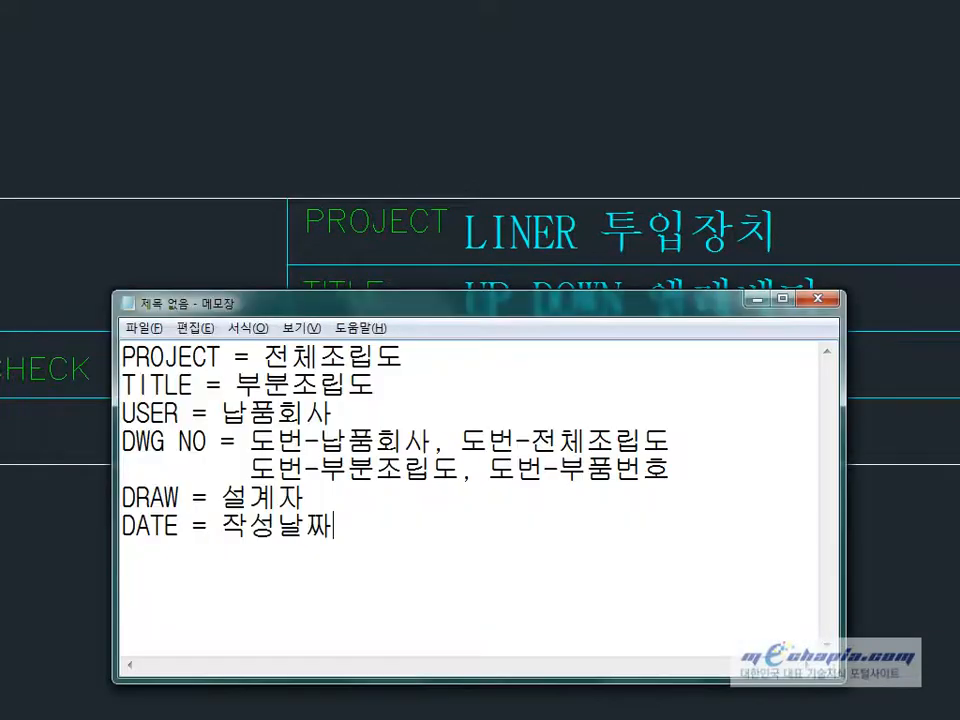
{"action": "left_click_drag", "start_coordinate": [257, 441], "coordinate": [650, 441]}
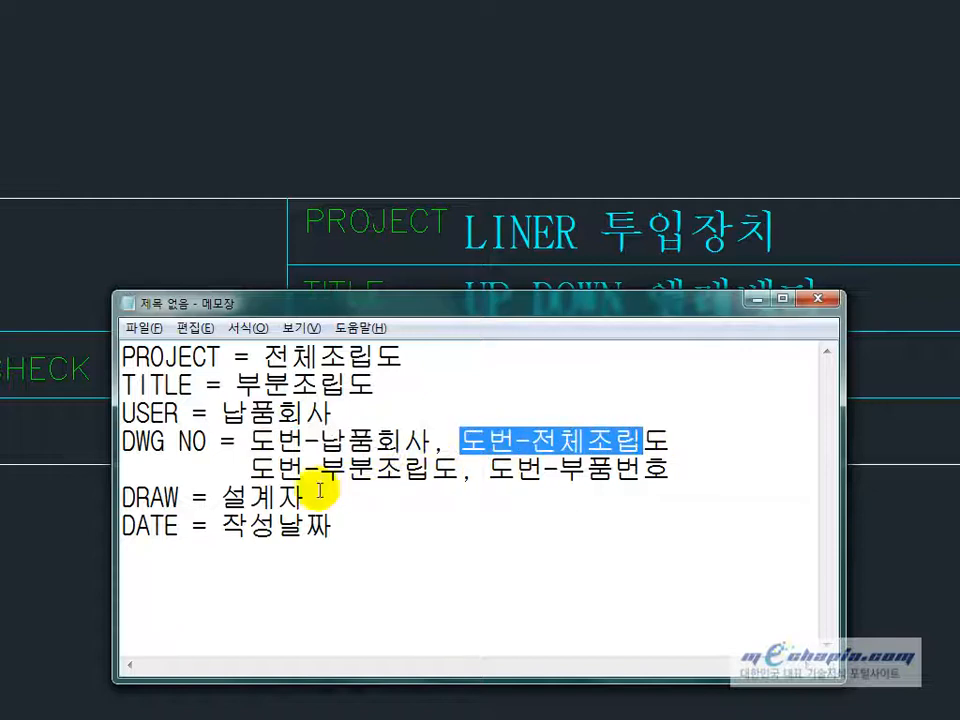
{"action": "left_click_drag", "start_coordinate": [252, 467], "coordinate": [670, 467]}
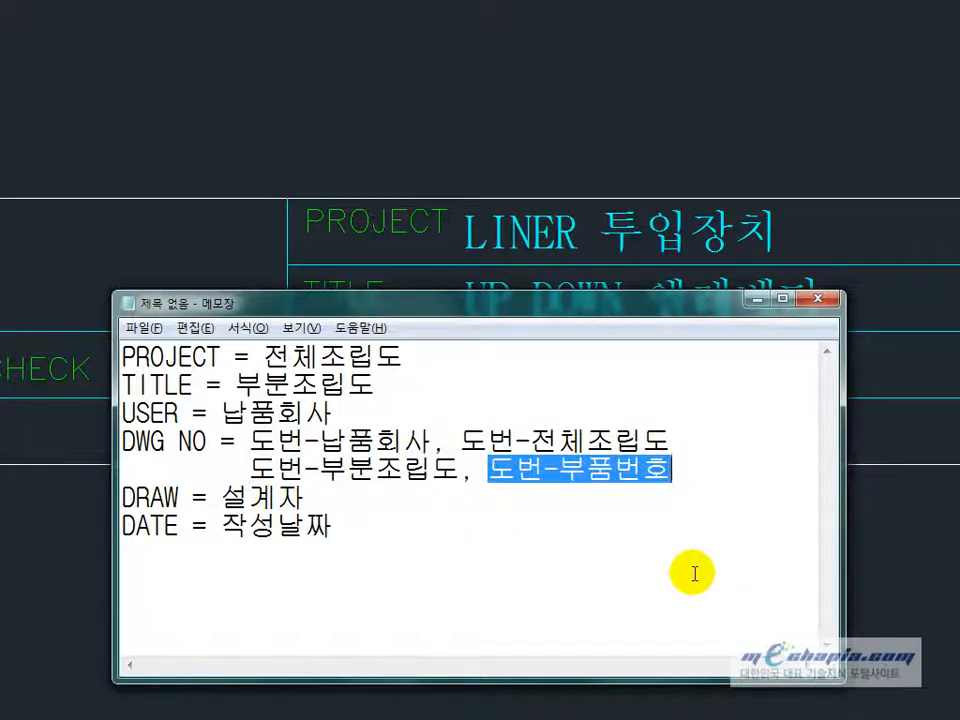
{"action": "left_click", "coordinate": [694, 573]}
{"action": "double_click", "coordinate": [253, 441]}
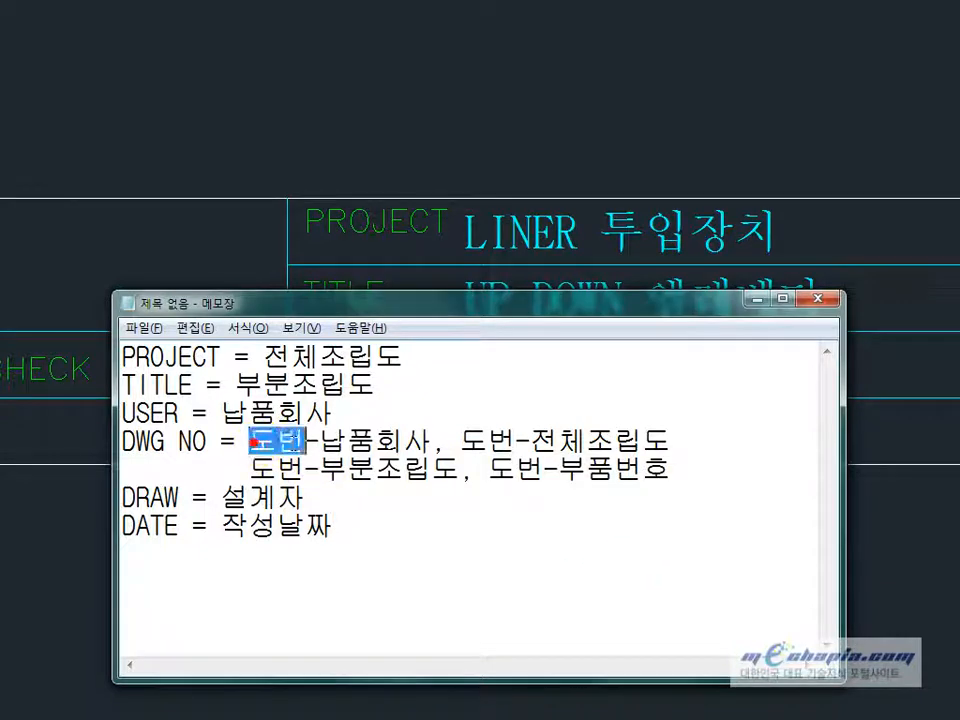
{"action": "left_click_drag", "start_coordinate": [253, 441], "coordinate": [668, 441]}
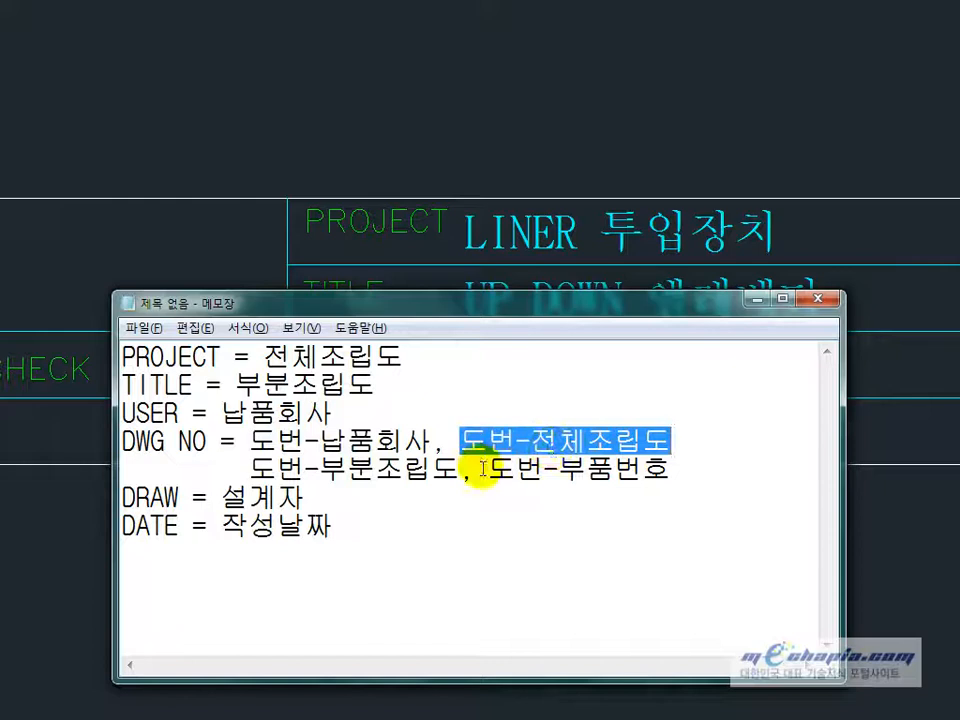
{"action": "left_click_drag", "start_coordinate": [483, 468], "coordinate": [668, 468]}
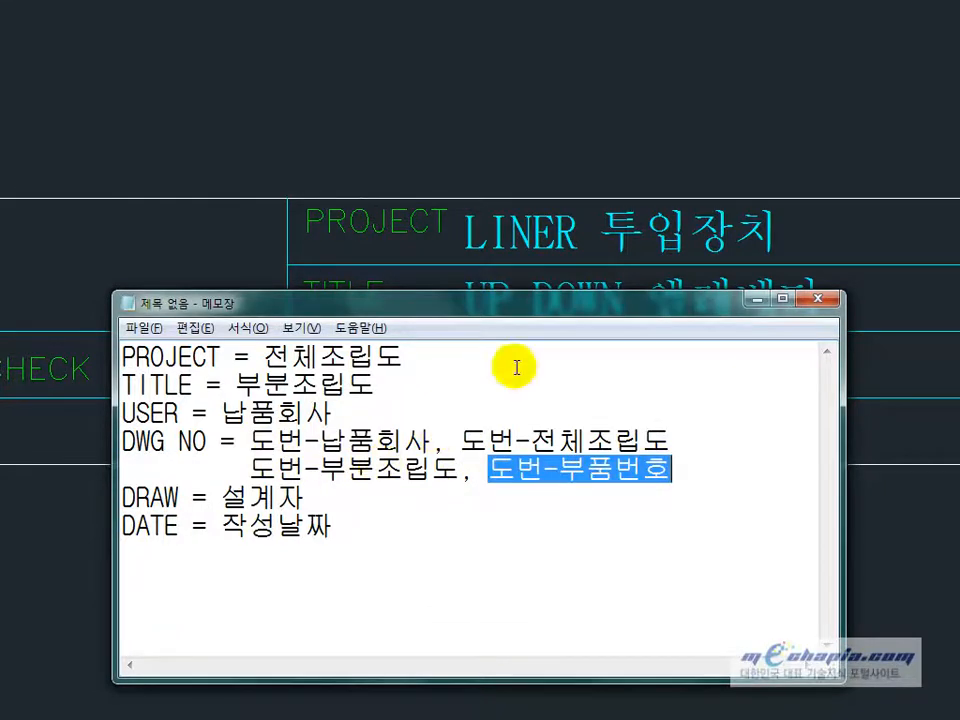
- Examine the DWG.No value in the CAD title block and the naming of its four 도번 components in the Notepad notes
{"action": "left_click_drag", "start_coordinate": [557, 303], "coordinate": [435, 0]}
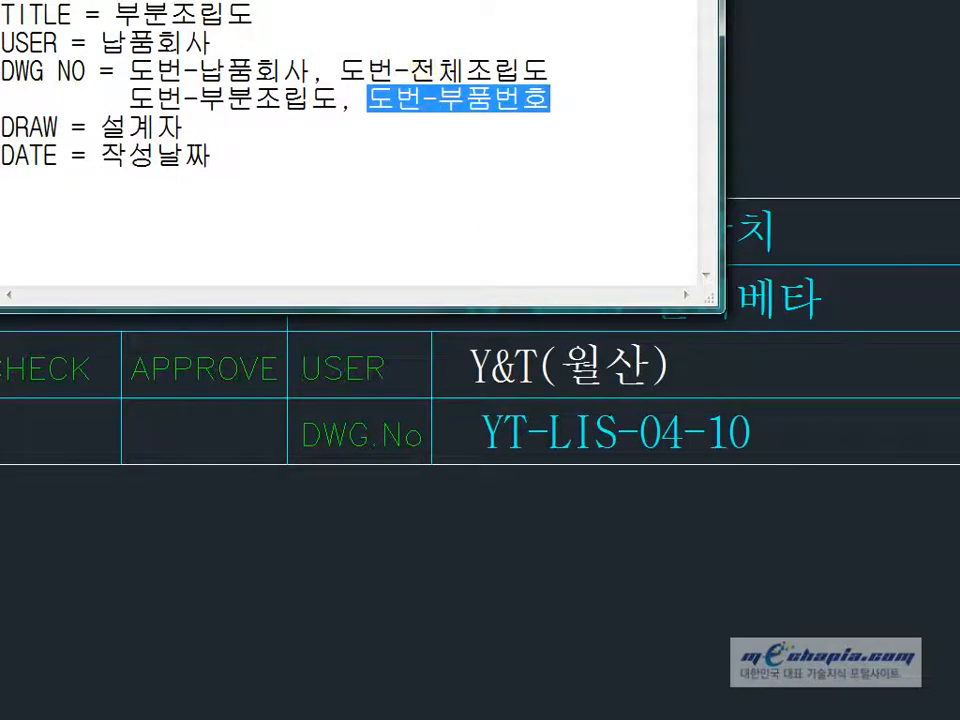
{"action": "left_click_drag", "start_coordinate": [400, 0], "coordinate": [501, 199]}
{"action": "left_click", "coordinate": [234, 322]}
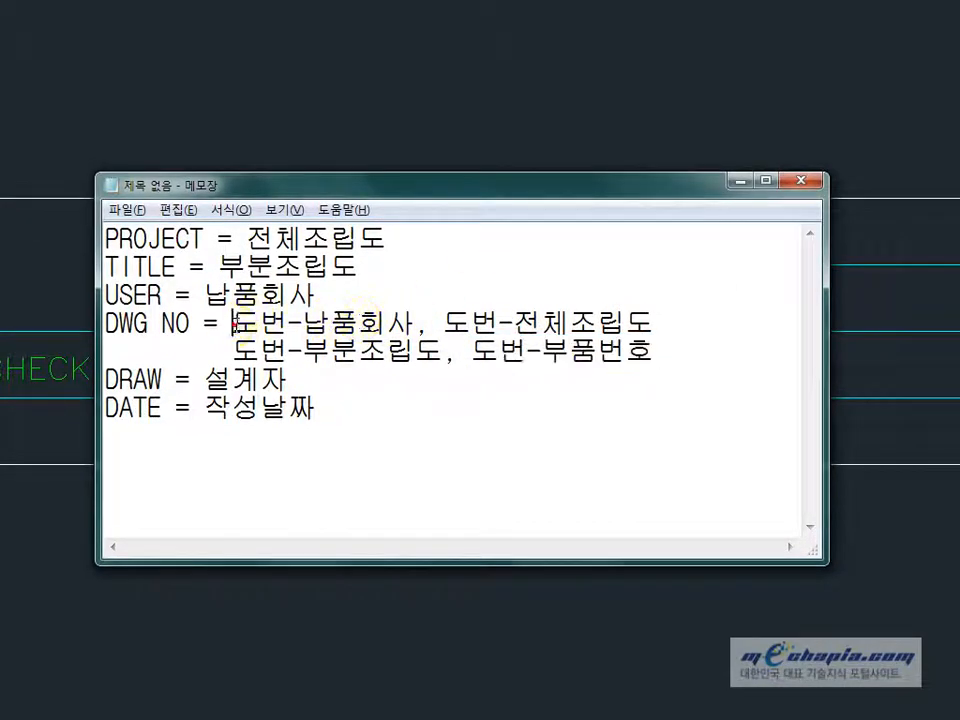
{"action": "left_click_drag", "start_coordinate": [234, 322], "coordinate": [410, 322]}
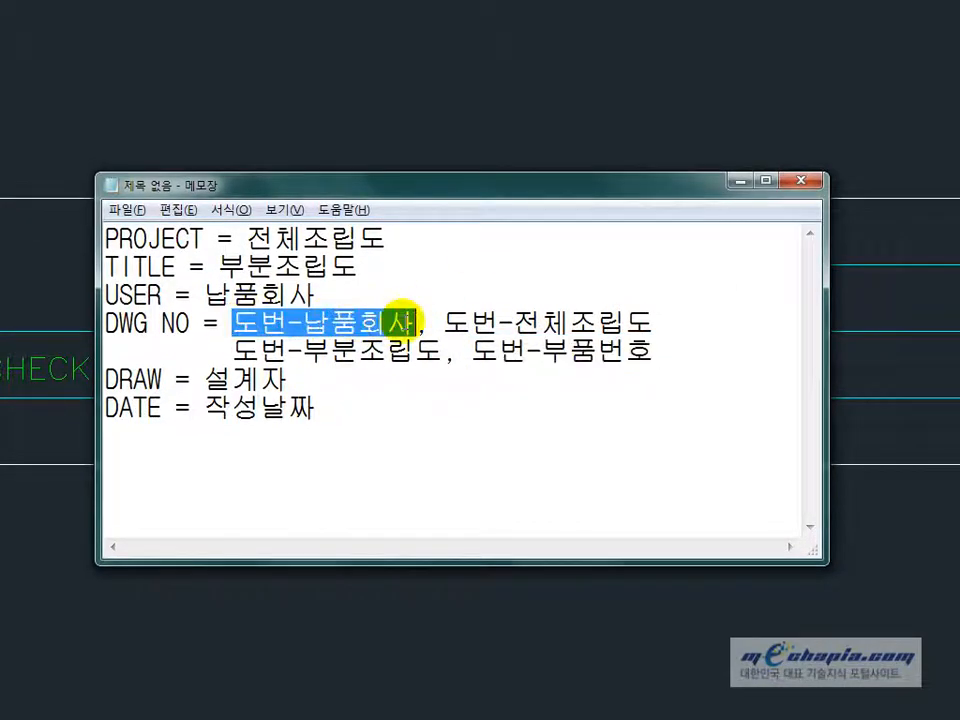
{"action": "left_click", "coordinate": [240, 323]}
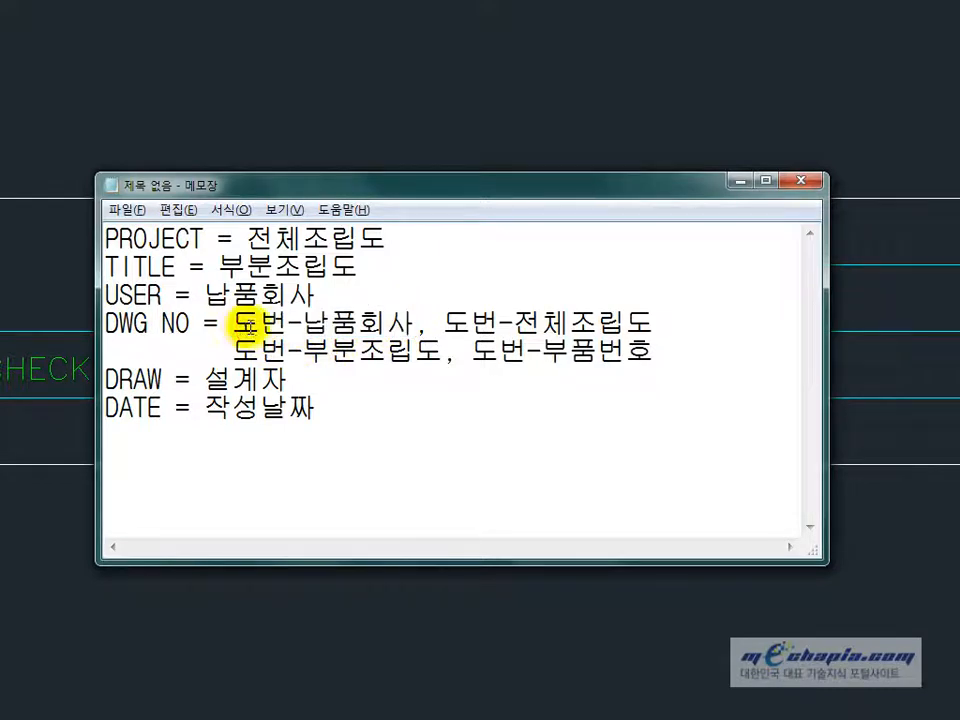
{"action": "left_click_drag", "start_coordinate": [243, 325], "coordinate": [252, 323]}
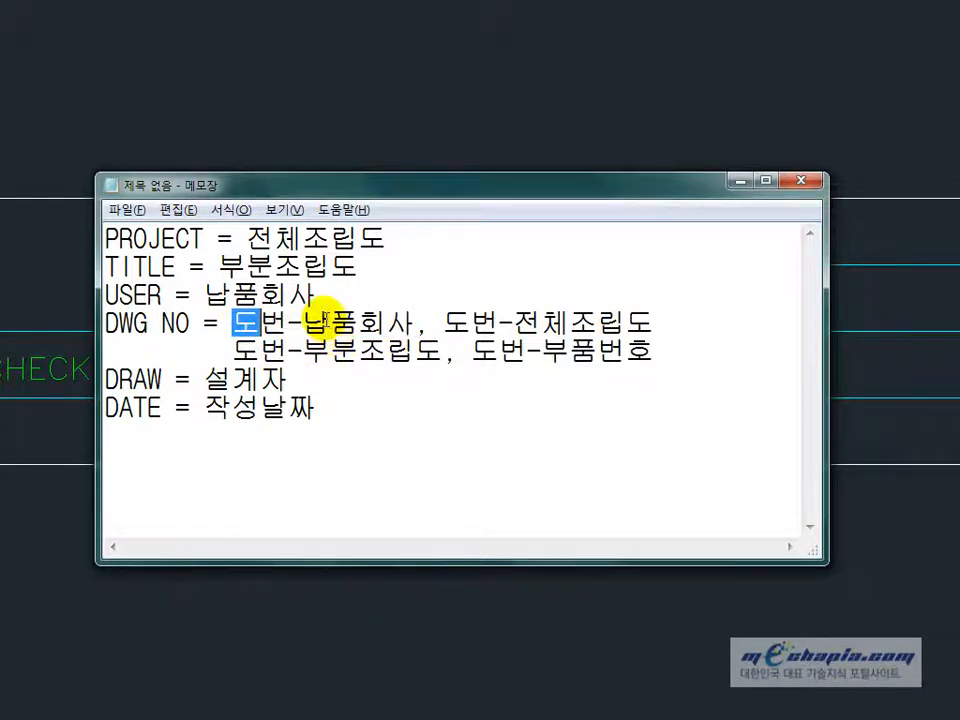
{"action": "left_click_drag", "start_coordinate": [328, 323], "coordinate": [303, 322]}
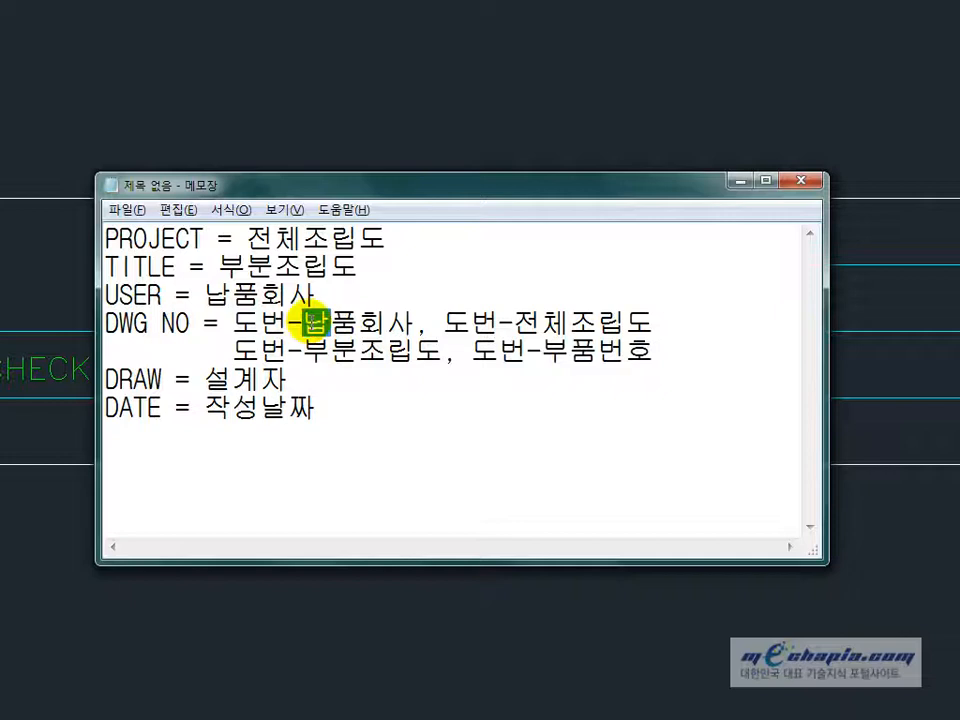
{"action": "left_click", "coordinate": [276, 322]}
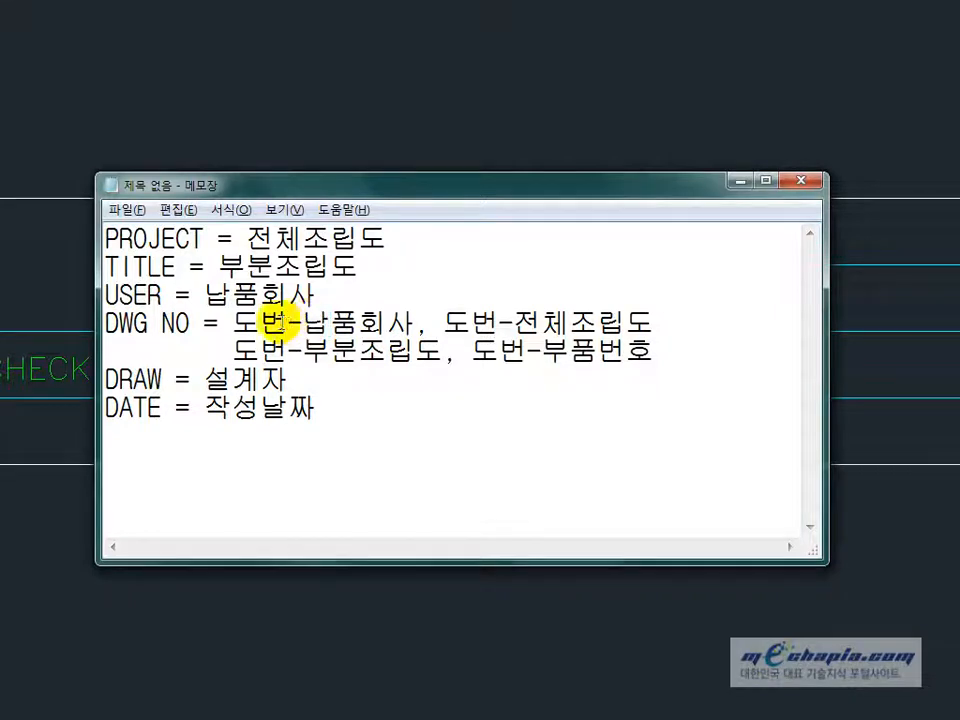
{"action": "left_click", "coordinate": [311, 323]}
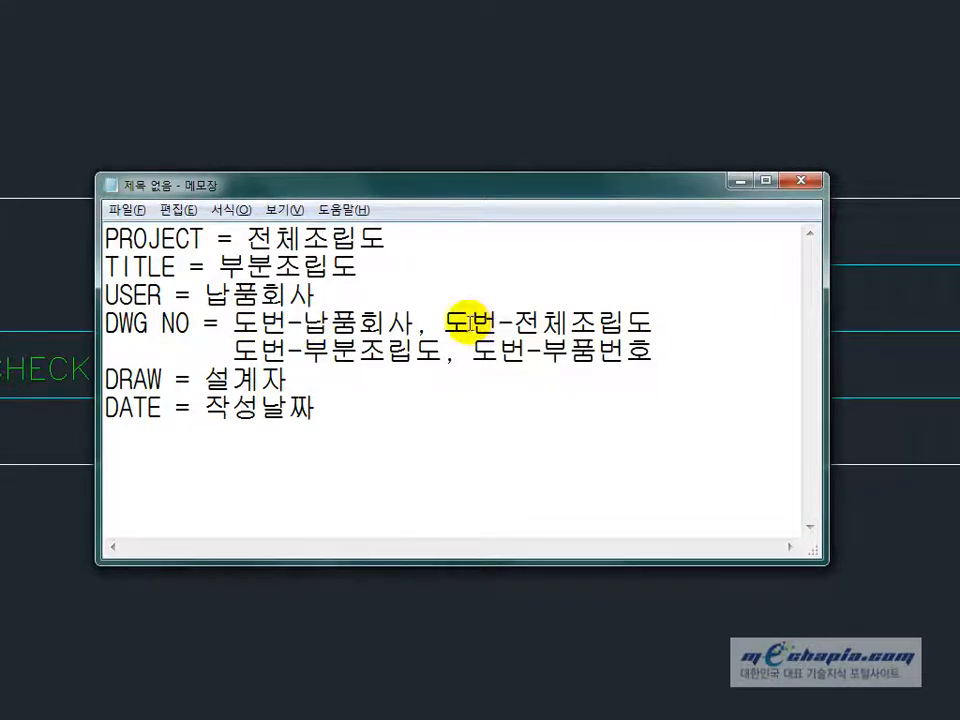
{"action": "left_click", "coordinate": [455, 325]}
{"action": "left_click", "coordinate": [535, 322]}
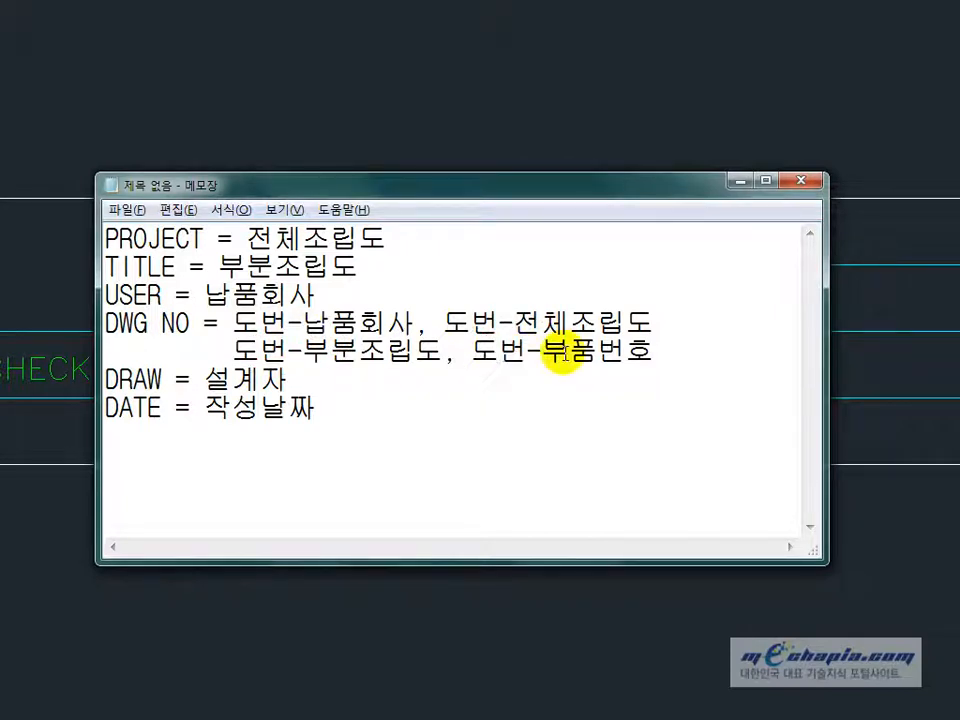
{"action": "mouse_move", "coordinate": [474, 353]}
{"action": "left_mouse_down"}
{"action": "mouse_move", "coordinate": [683, 373]}
{"action": "mouse_move", "coordinate": [690, 347]}
{"action": "left_mouse_up"}
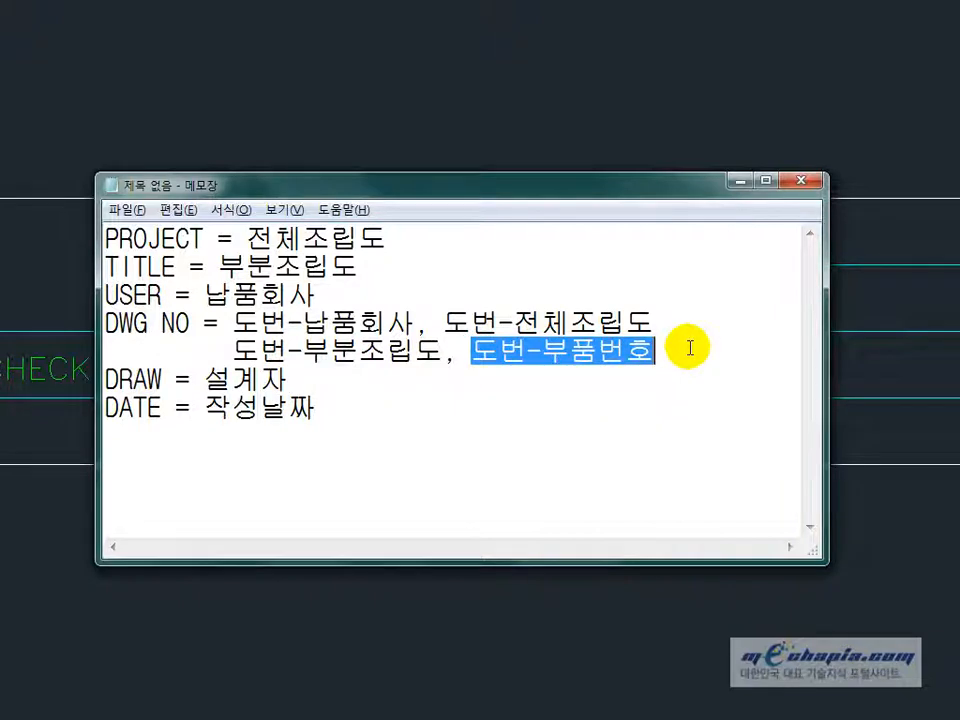
{"action": "key", "text": "Delete"}
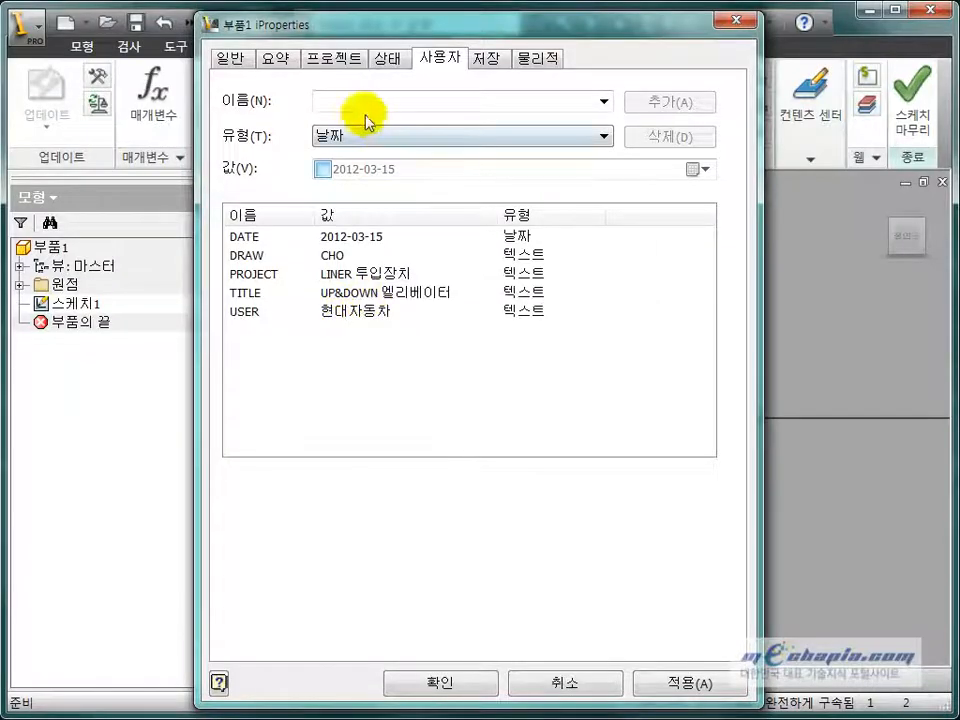
- Switch to the part's iProperties and add a custom text property named 도번-납 without a value
{"action": "left_click", "coordinate": [364, 140]}
{"action": "left_click", "coordinate": [369, 151]}
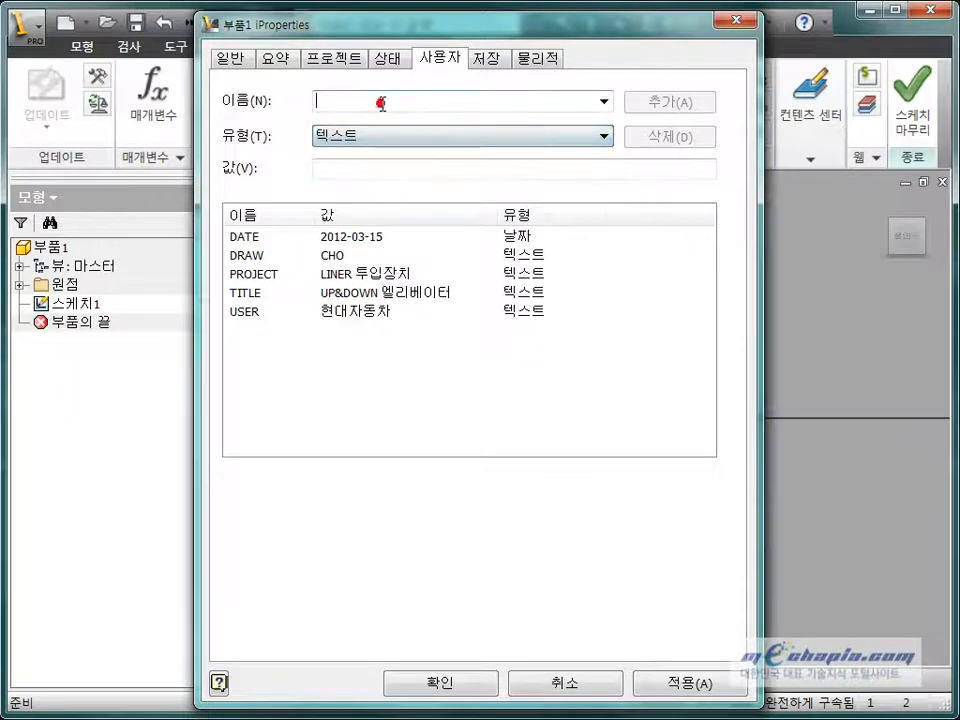
{"action": "type", "text": "EH"}
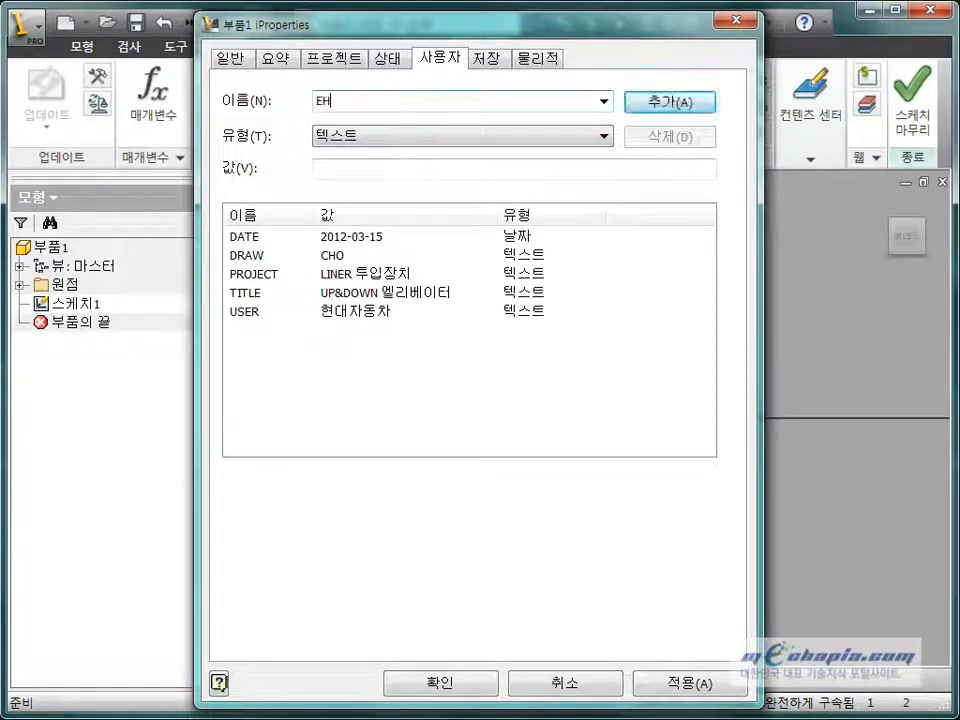
{"action": "key", "text": "BackSpace"}
{"action": "key", "text": "BackSpace"}
{"action": "type", "text": "ㄷ"}
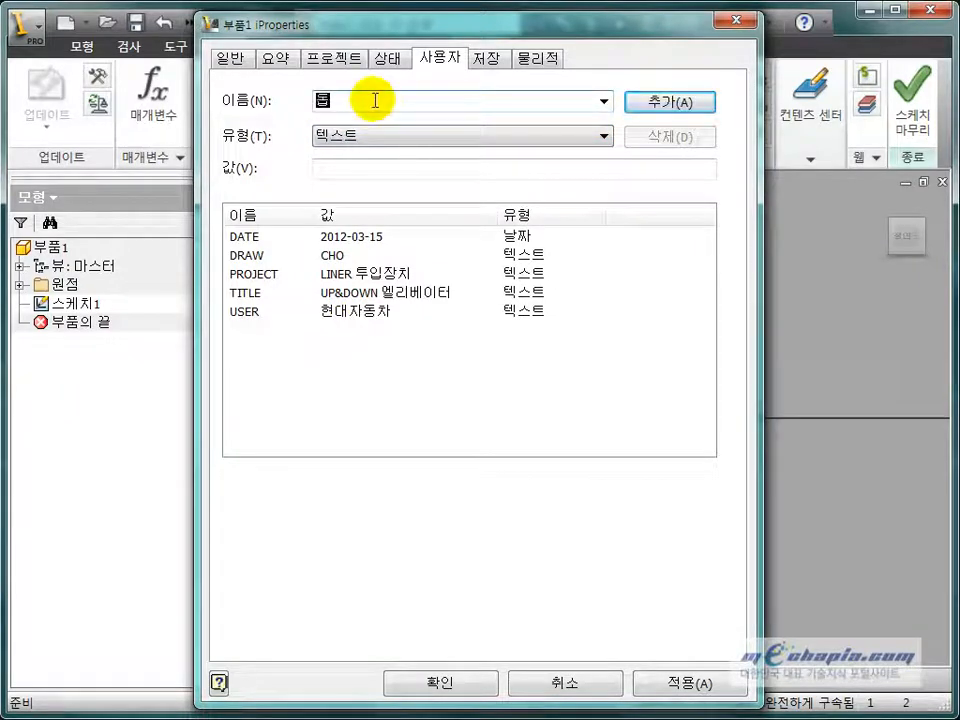
{"action": "type", "text": "ㅓㄴ"}
{"action": "type", "text": "-납"}
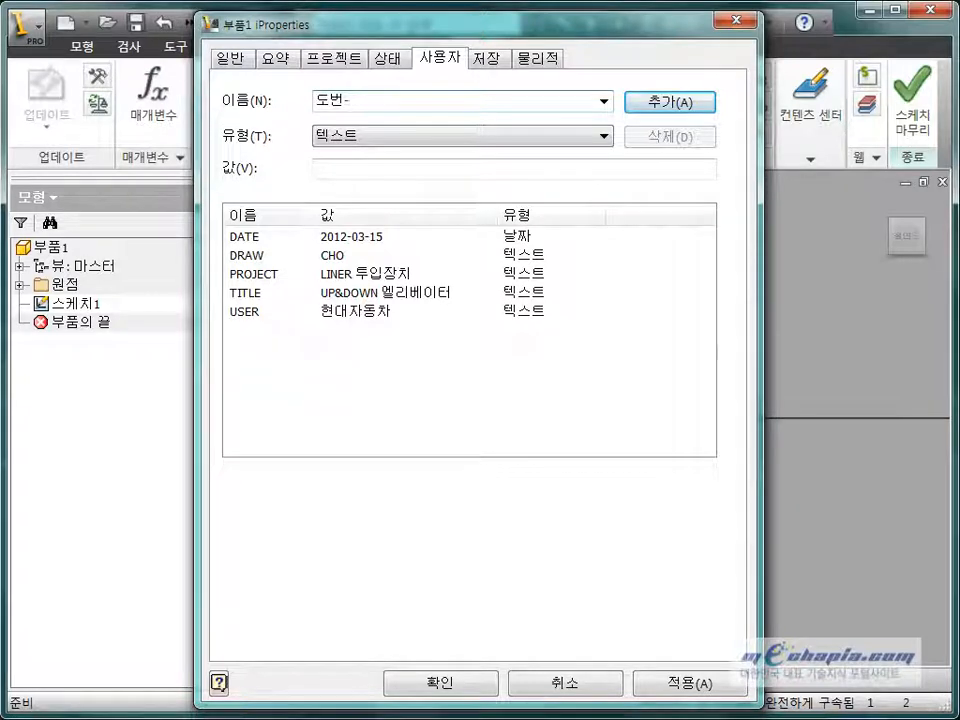
{"action": "left_click", "coordinate": [668, 106]}
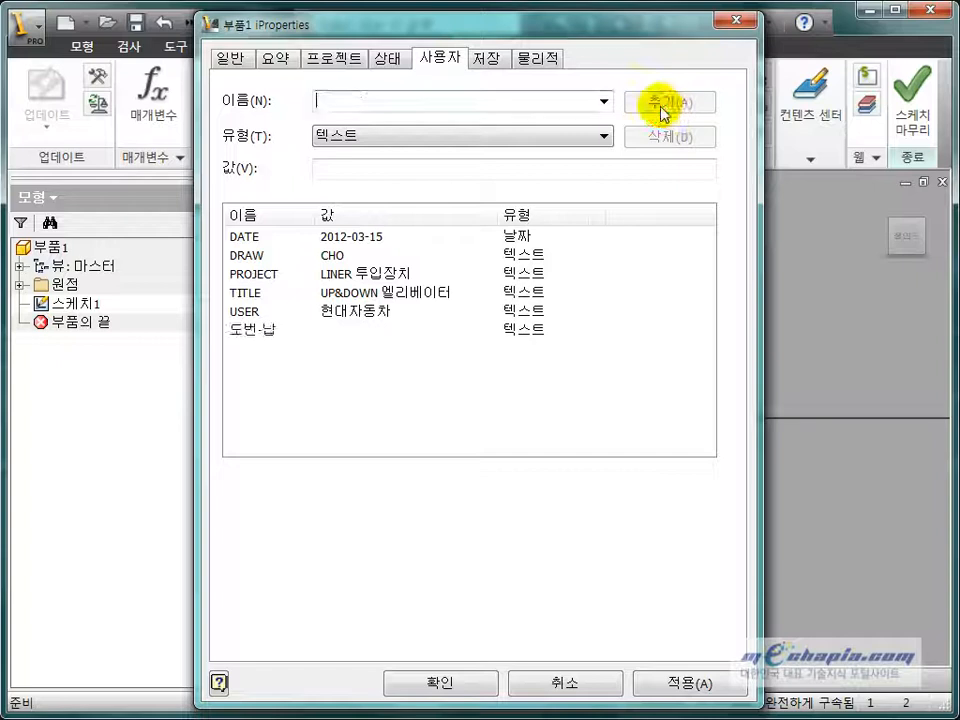
- Set the value of the 도번-납 custom property to HD
{"action": "left_click", "coordinate": [270, 329]}
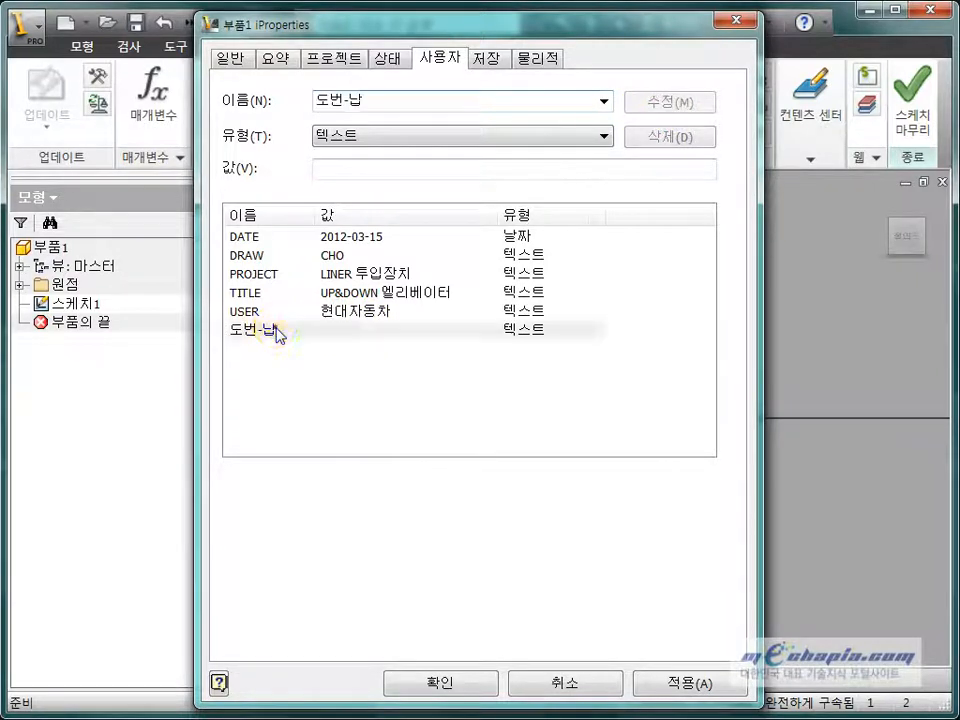
{"action": "left_click", "coordinate": [372, 169]}
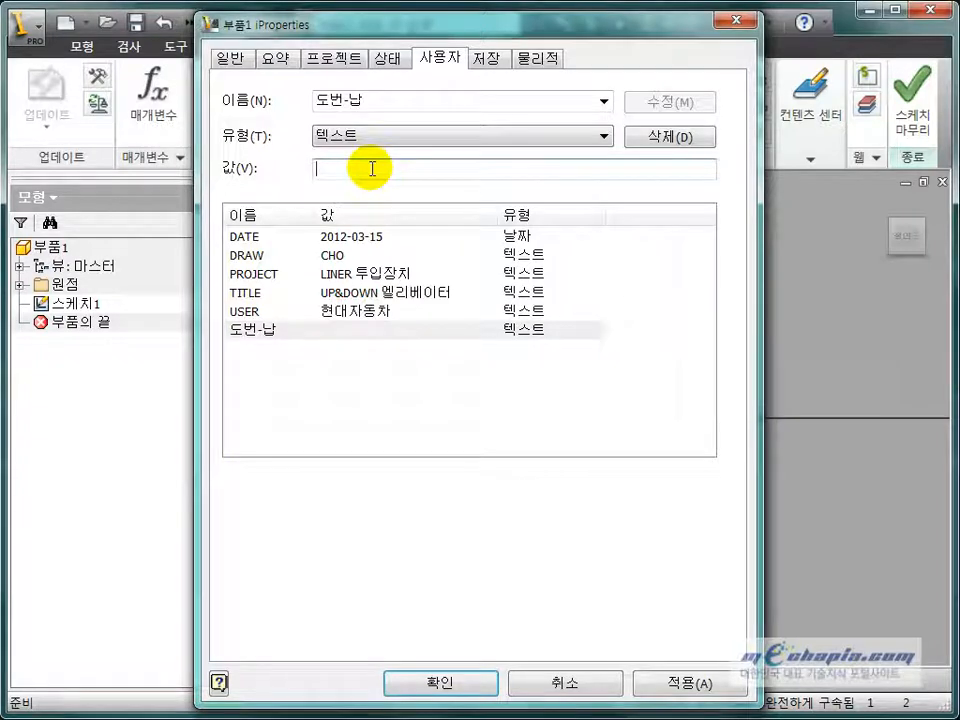
{"action": "type", "text": "ㅗㅇ"}
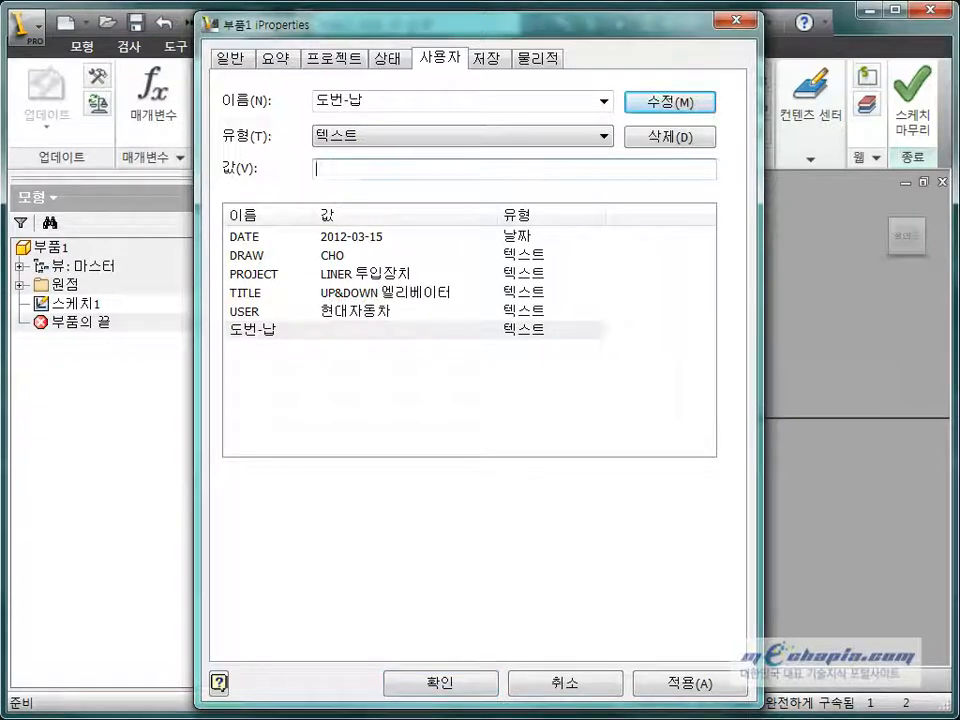
{"action": "left_click", "coordinate": [678, 104]}
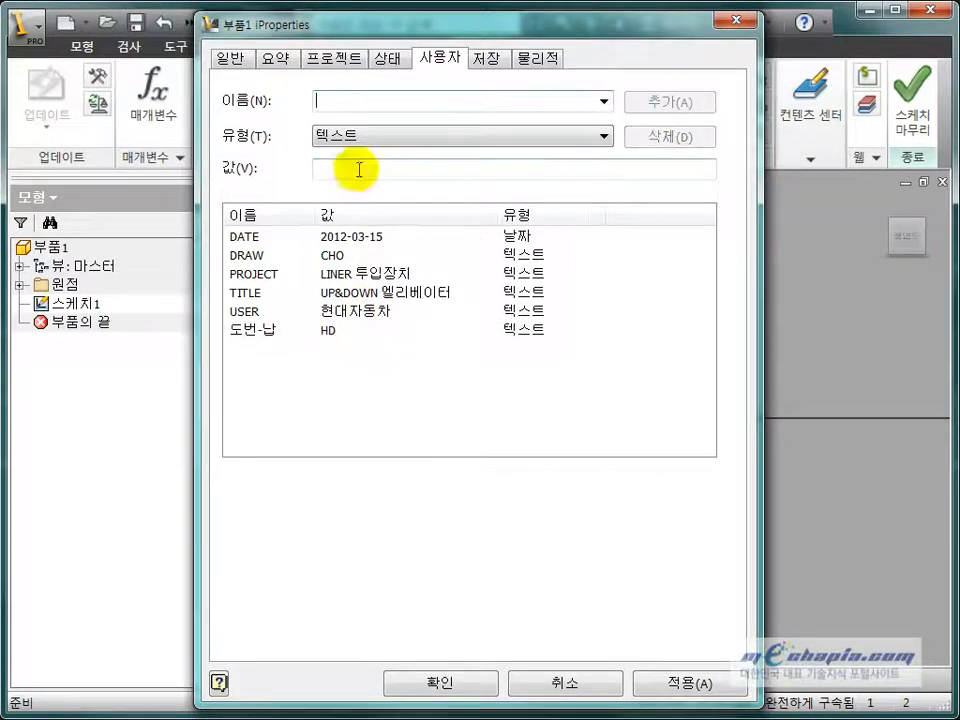
- Add a custom text property named 도번-전 with the value LIS
{"action": "type", "text": "EH"}
{"action": "key", "text": "BackSpace"}
{"action": "key", "text": "BackSpace"}
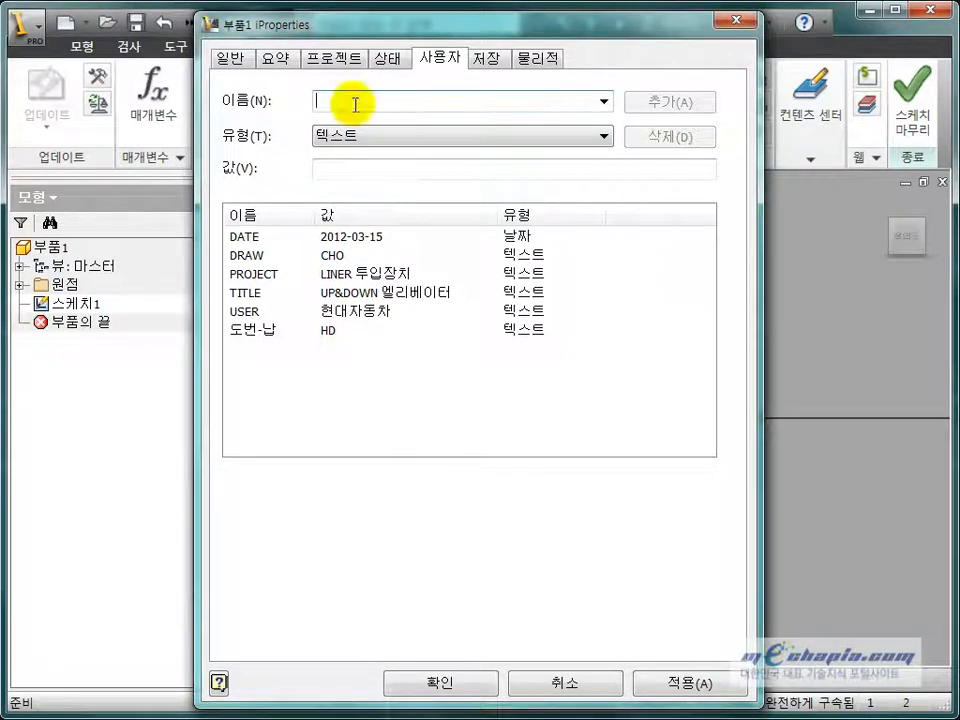
{"action": "type", "text": "EH"}
{"action": "key", "text": "BackSpace"}
{"action": "key", "text": "BackSpace"}
{"action": "type", "text": "ㄷ"}
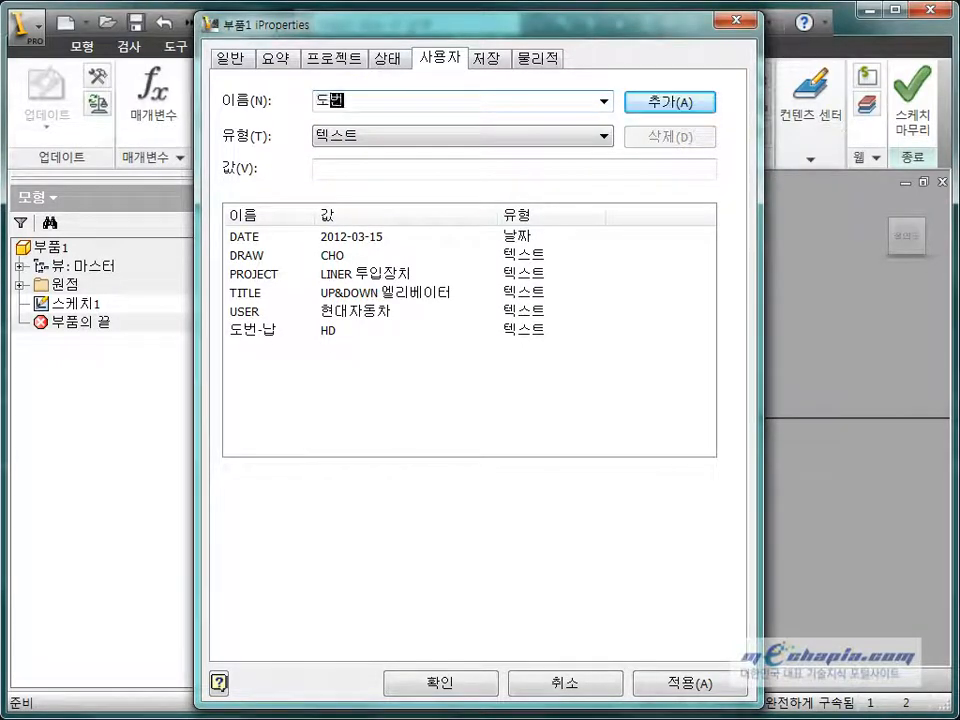
{"action": "left_click", "coordinate": [366, 165]}
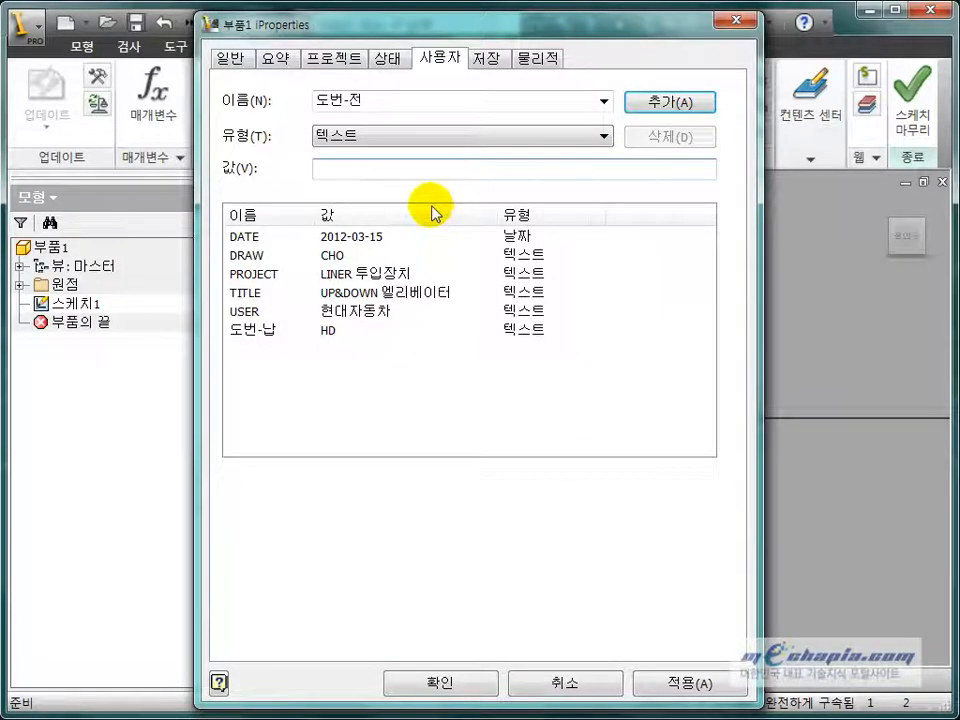
{"action": "type", "text": "내"}
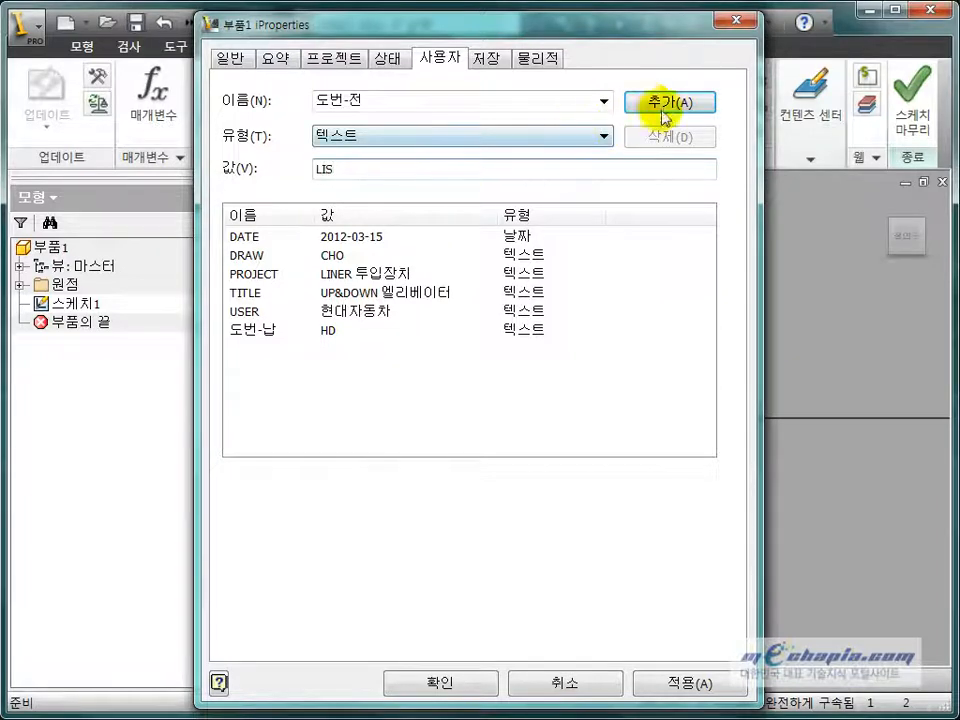
{"action": "left_click", "coordinate": [667, 104]}
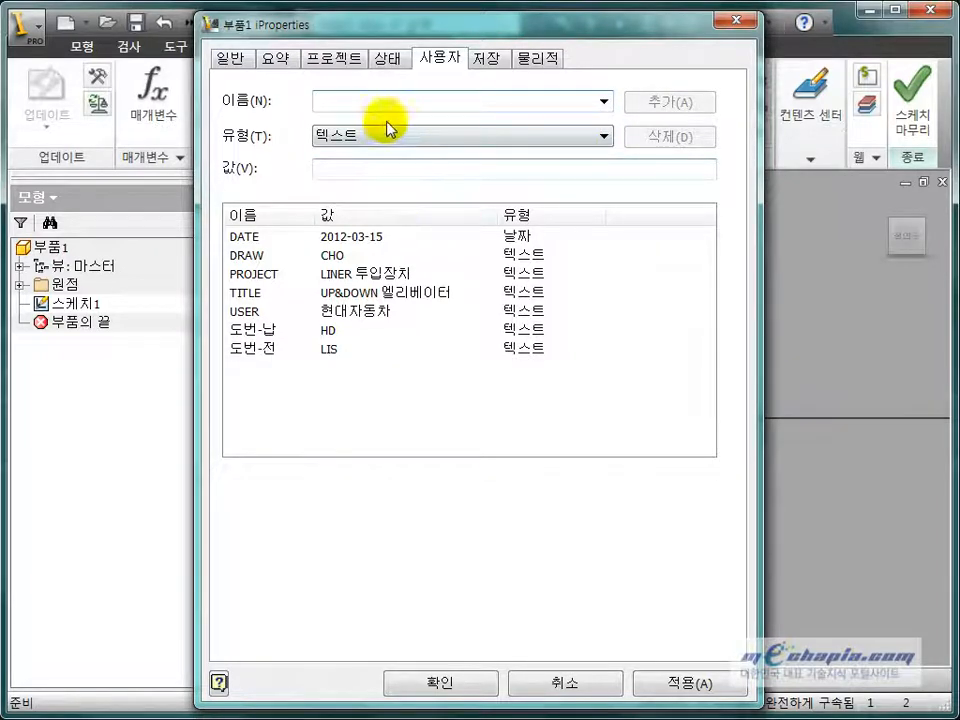
- Add a custom number-type (번호) property named 도번-부 with the value 04
{"action": "type", "text": "ENG"}
{"action": "key", "text": "BackSpace"}
{"action": "key", "text": "BackSpace"}
{"action": "key", "text": "BackSpace"}
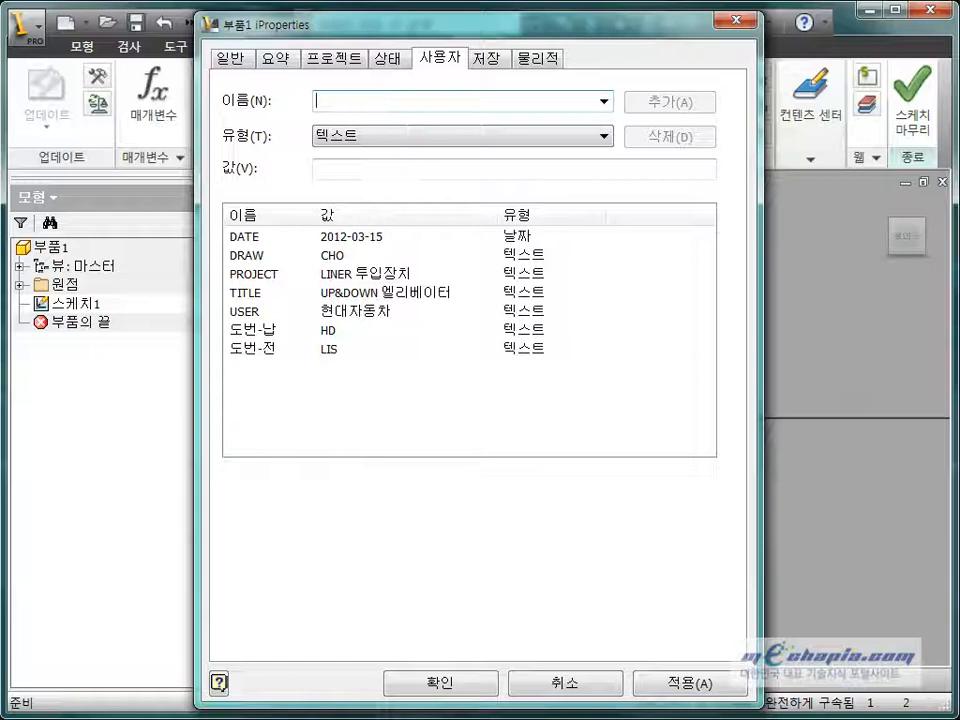
{"action": "type", "text": "ㄷㅗ번-부"}
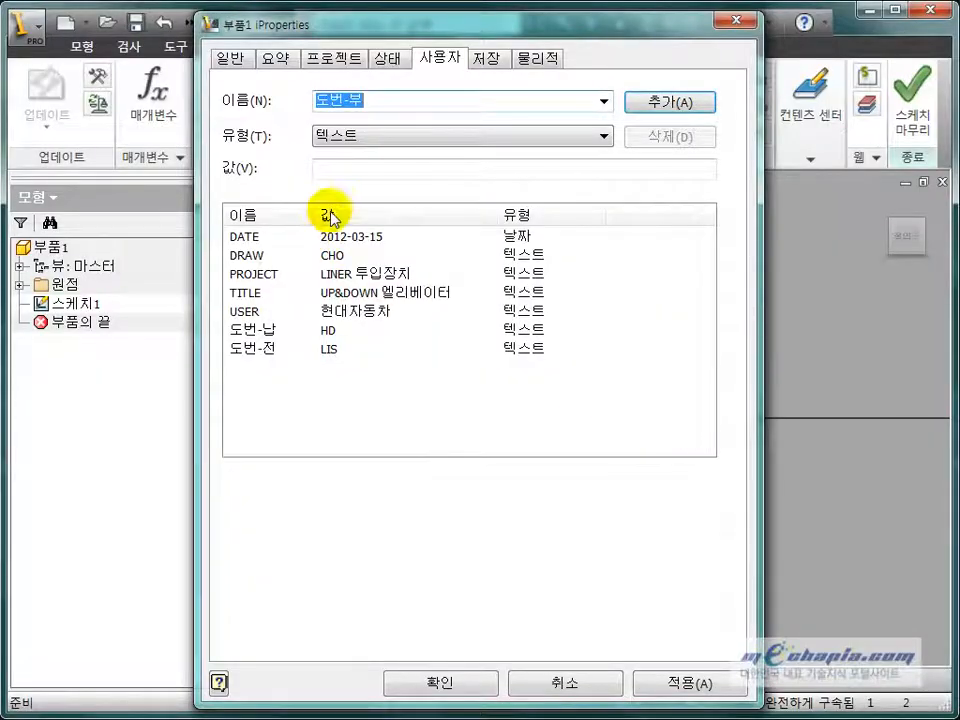
{"action": "left_click", "coordinate": [370, 173]}
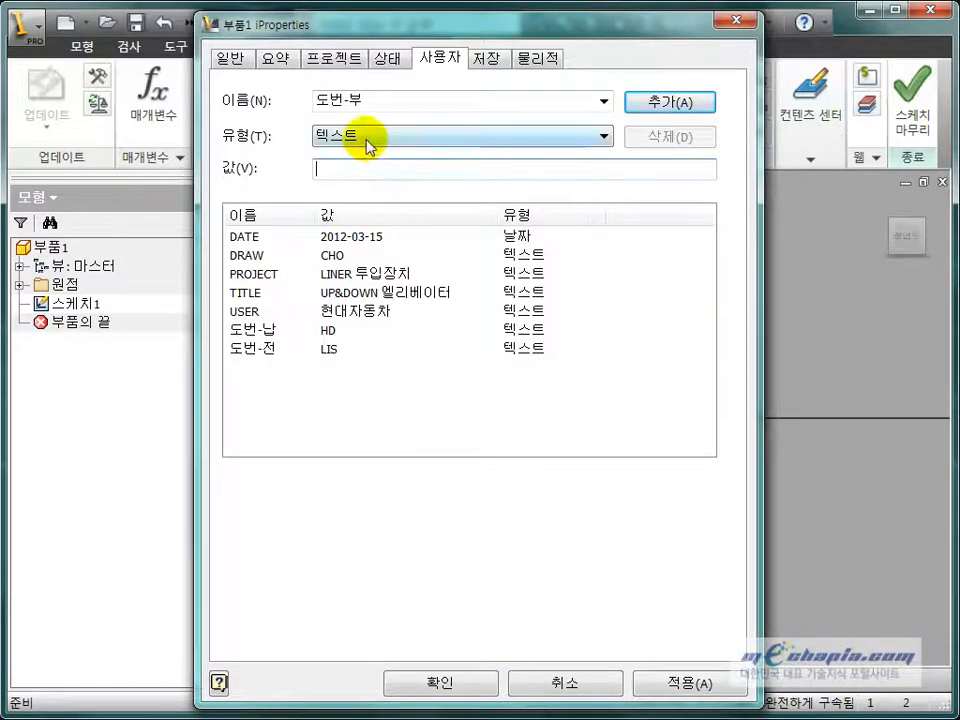
{"action": "left_click", "coordinate": [368, 142]}
{"action": "left_click", "coordinate": [352, 183]}
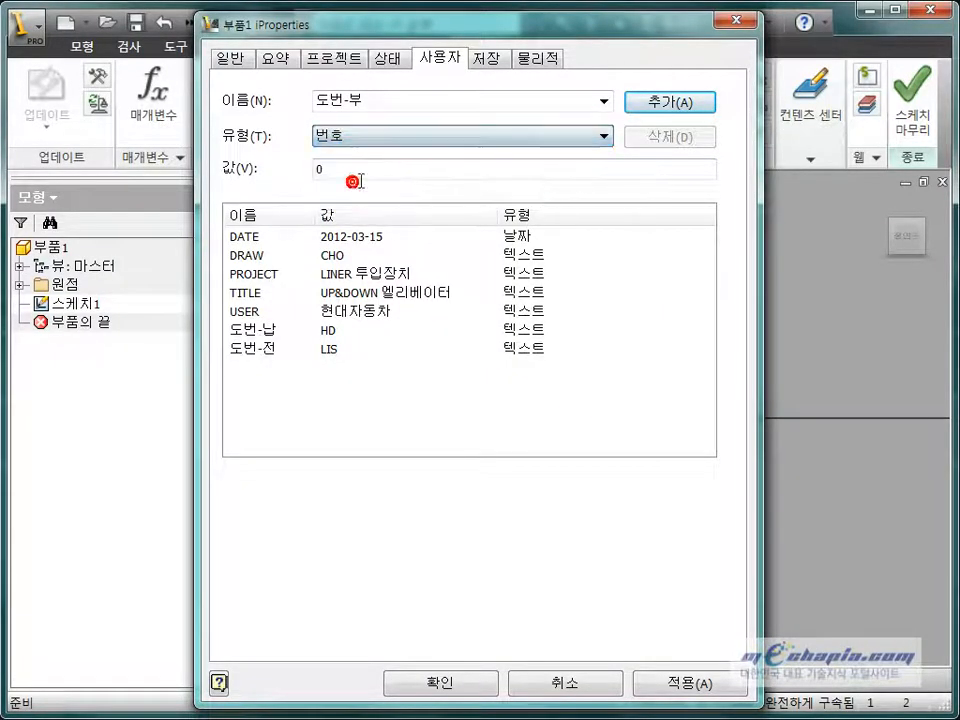
{"action": "left_click_drag", "start_coordinate": [367, 176], "coordinate": [250, 176]}
{"action": "type", "text": "0"}
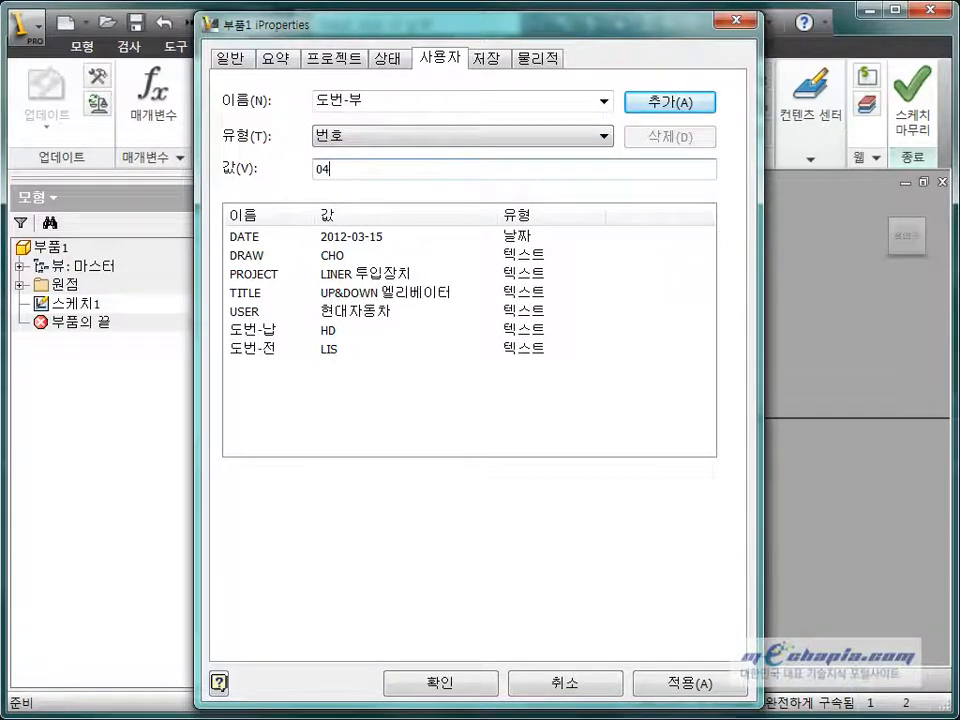
{"action": "type", "text": "4"}
{"action": "key", "text": "Return"}
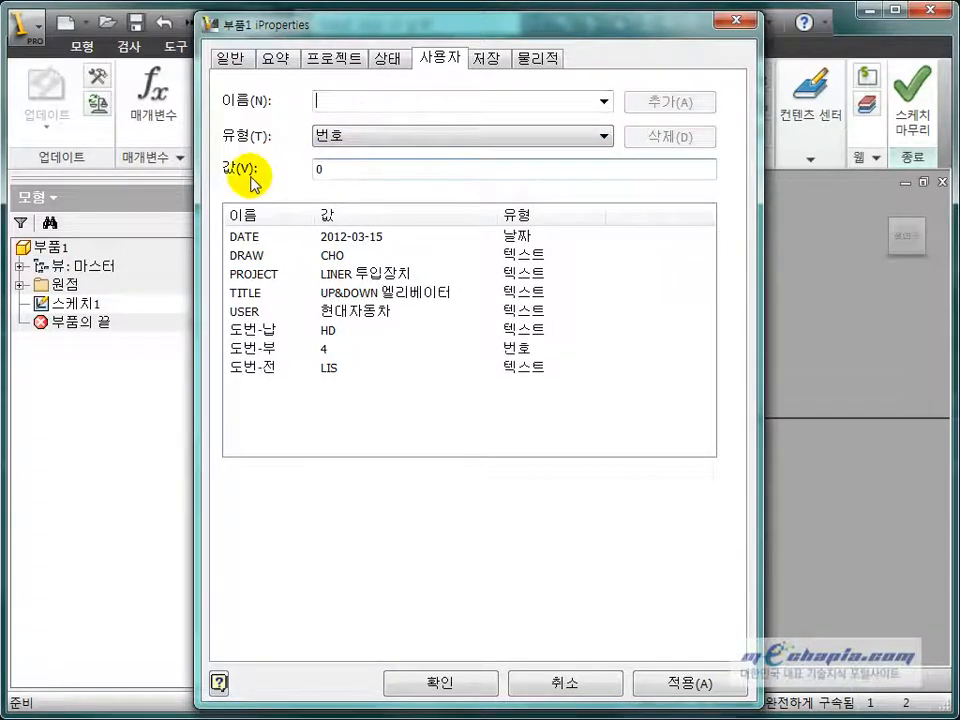
- Change the 도번-부 custom property to the text type (텍스트) with the value 04
{"action": "left_click", "coordinate": [282, 350]}
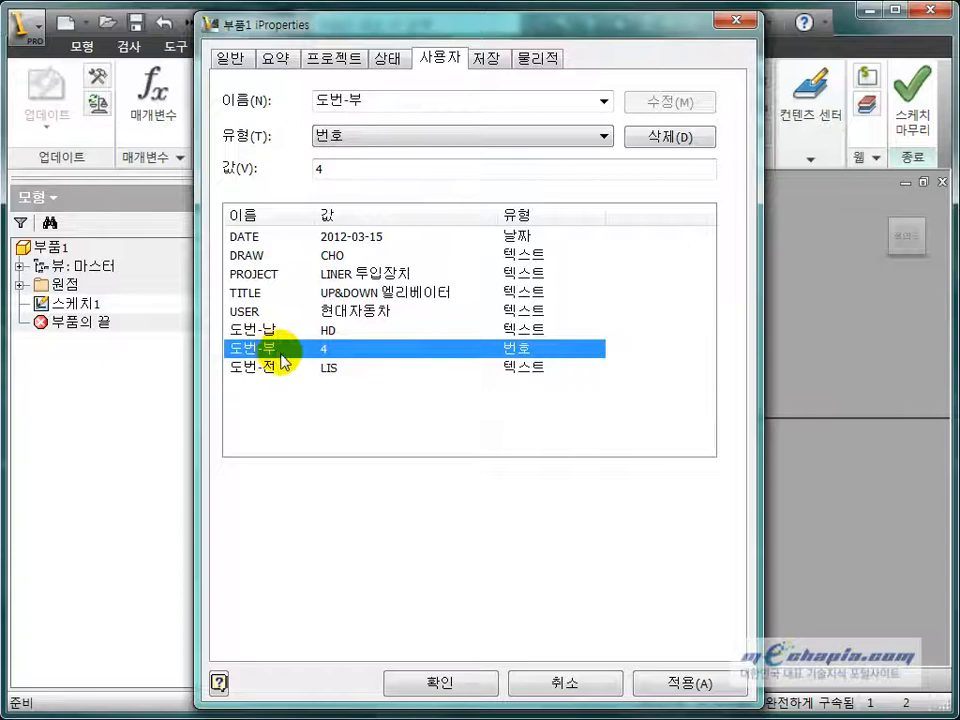
{"action": "double_click", "coordinate": [322, 170]}
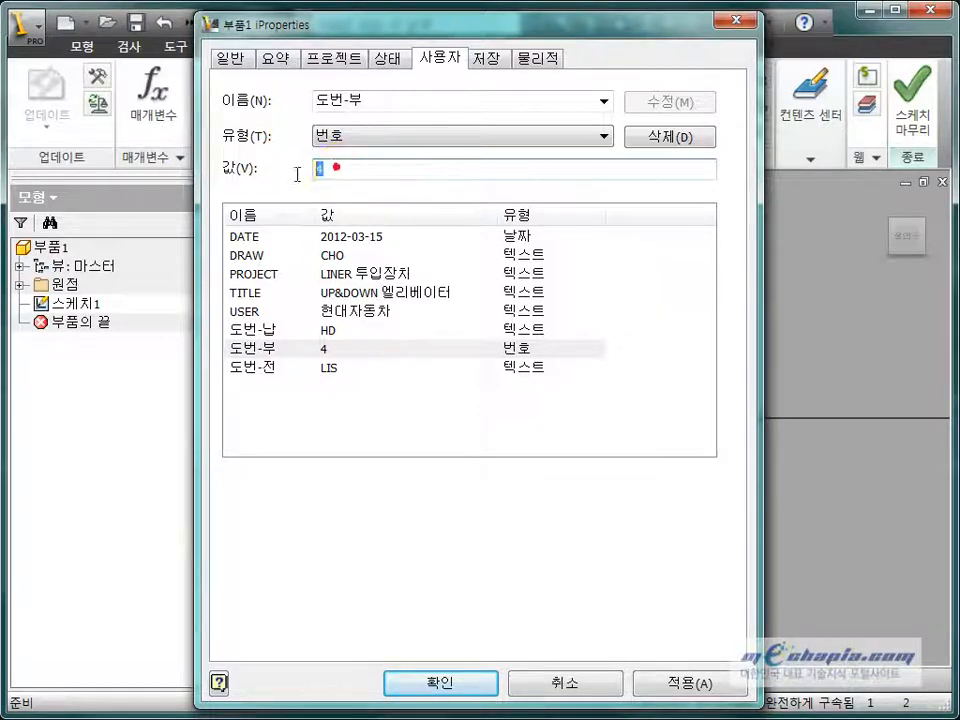
{"action": "key", "text": "BackSpace"}
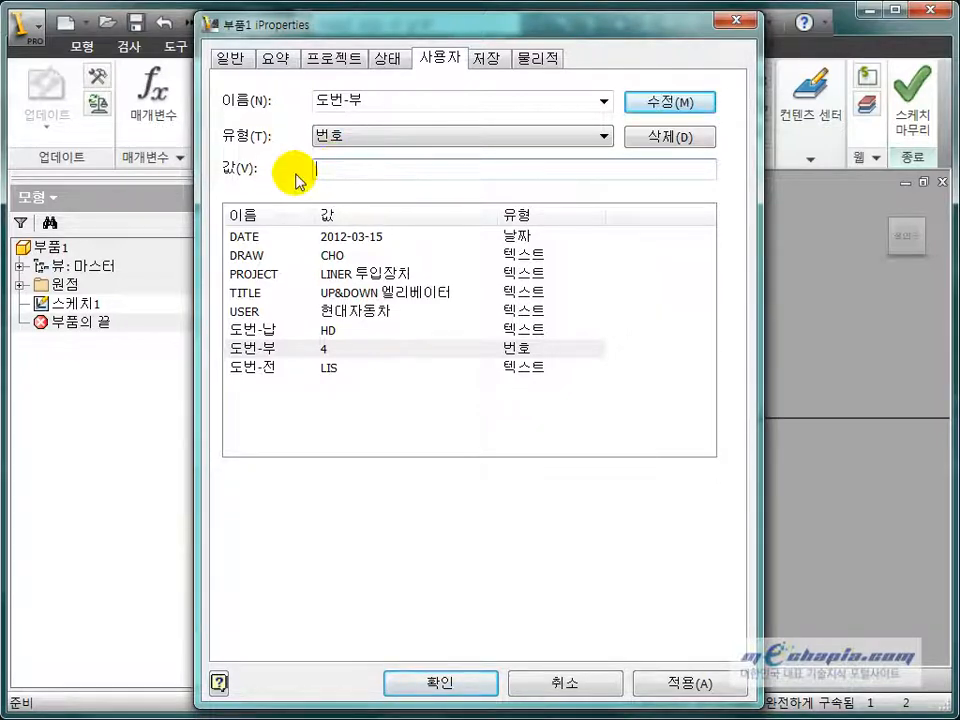
{"action": "left_click", "coordinate": [394, 140]}
{"action": "left_click", "coordinate": [382, 150]}
{"action": "left_click", "coordinate": [370, 170]}
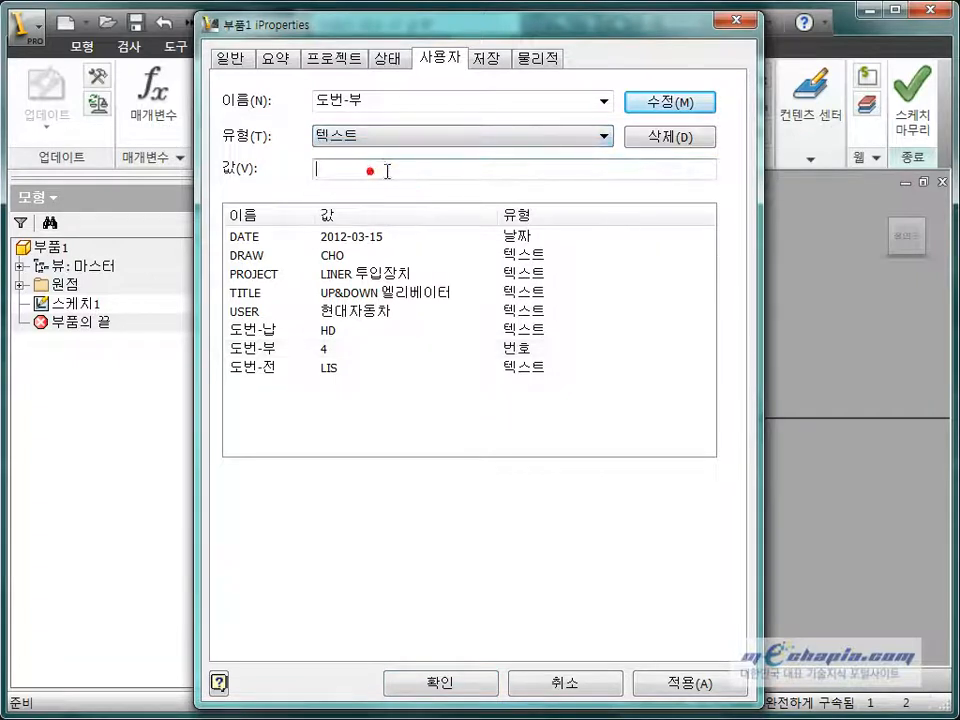
{"action": "type", "text": "04"}
{"action": "left_click", "coordinate": [669, 102]}
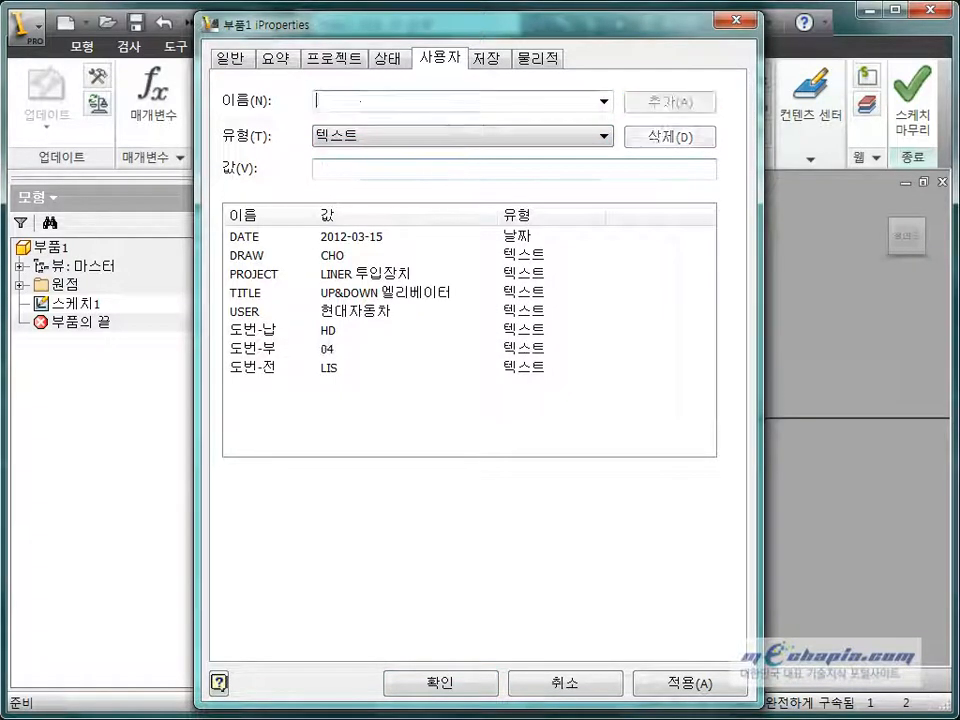
{"action": "left_click", "coordinate": [369, 345]}
{"action": "left_click", "coordinate": [333, 330]}
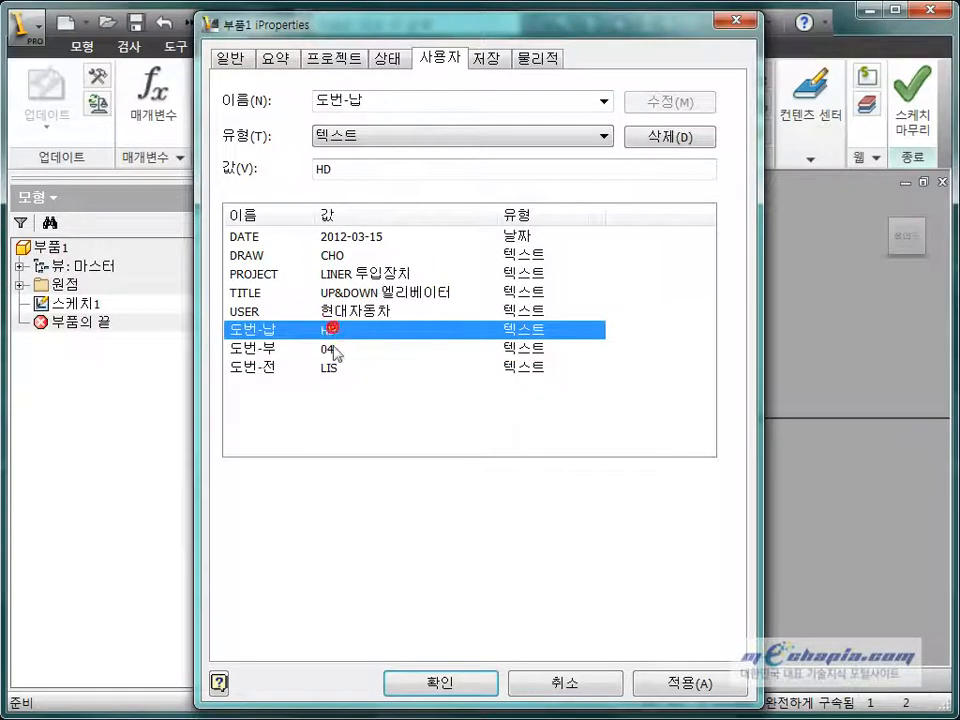
{"action": "left_click", "coordinate": [331, 348]}
{"action": "left_click", "coordinate": [327, 378]}
{"action": "left_click", "coordinate": [423, 403]}
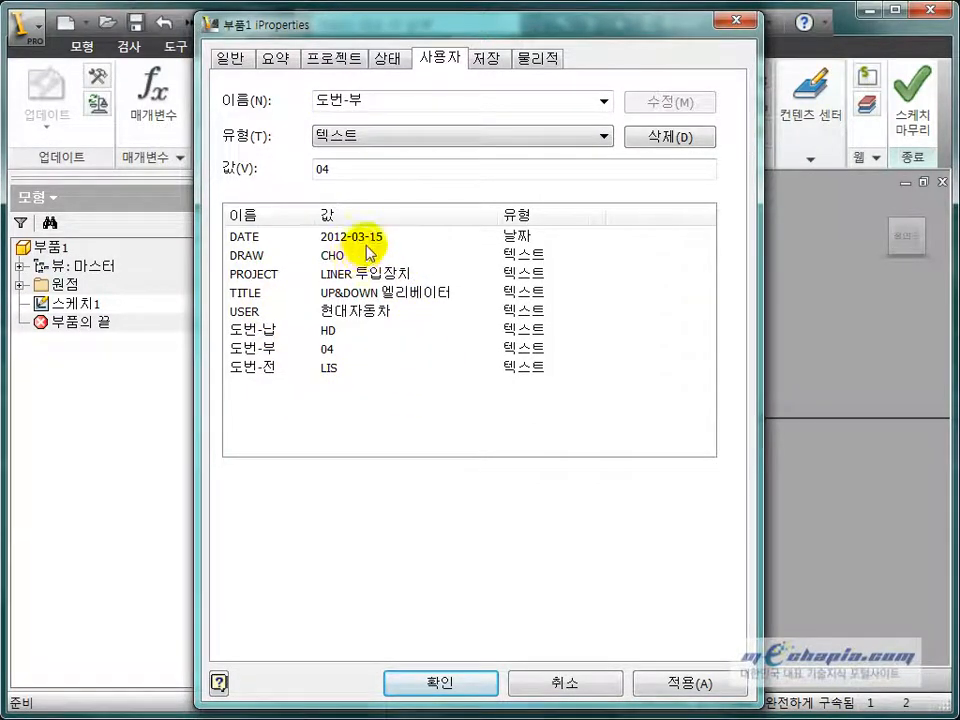
- Replace the value of the DRAW custom property with a different drafter's surname
{"action": "left_click", "coordinate": [250, 257]}
{"action": "left_click", "coordinate": [360, 172]}
{"action": "left_click_drag", "start_coordinate": [360, 172], "coordinate": [287, 181]}
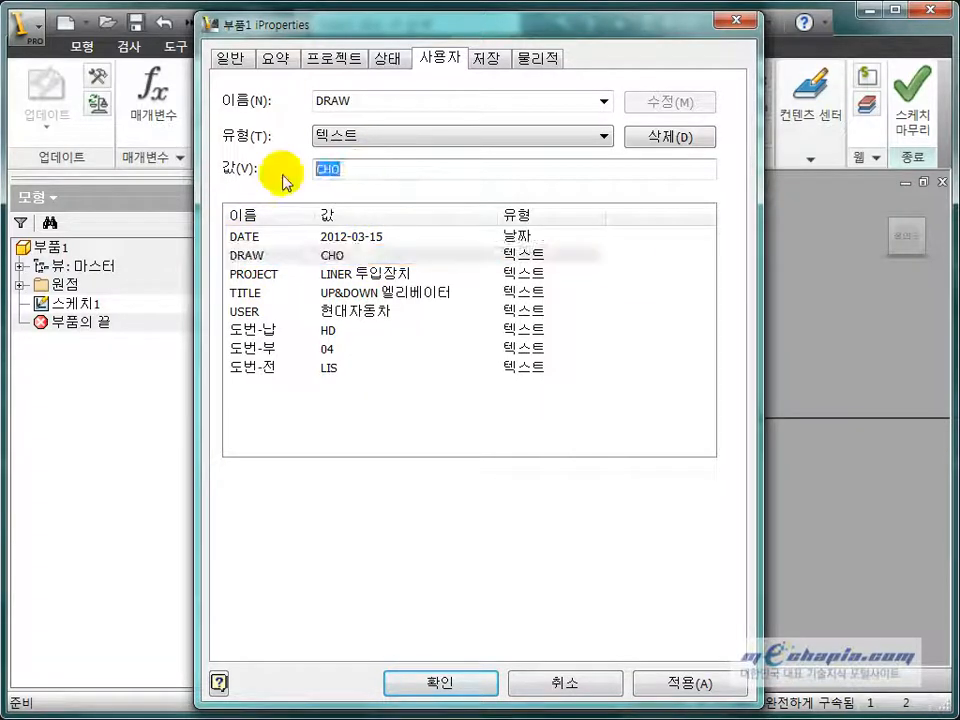
{"action": "type", "text": "ㅏㅑㅡ"}
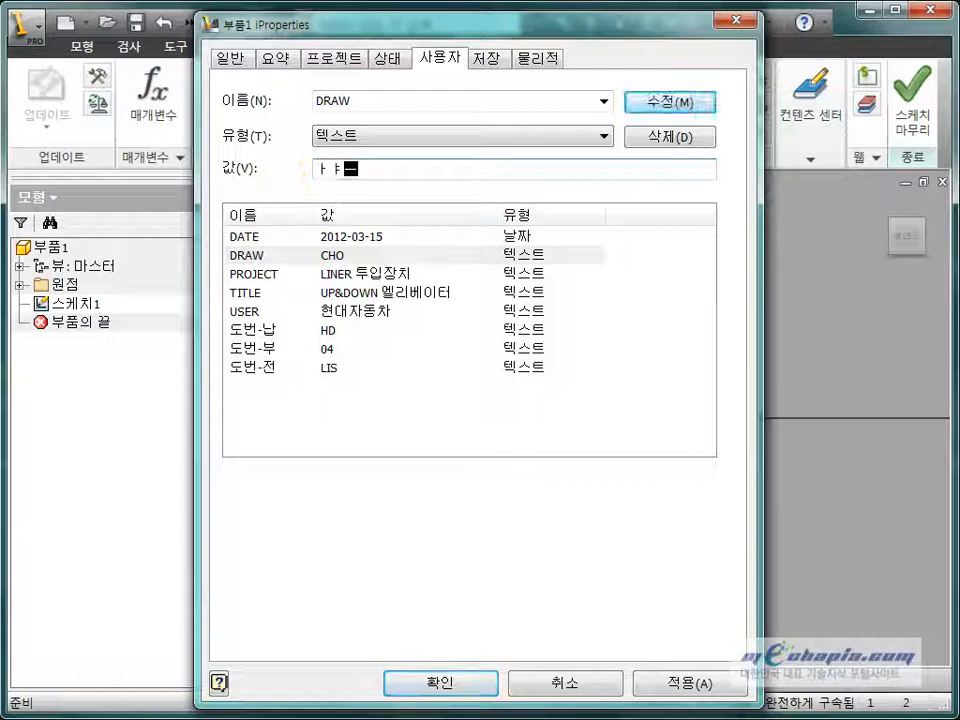
{"action": "key", "text": "BackSpace"}
{"action": "key", "text": "BackSpace"}
{"action": "key", "text": "BackSpace"}
{"action": "right_click", "coordinate": [287, 180]}
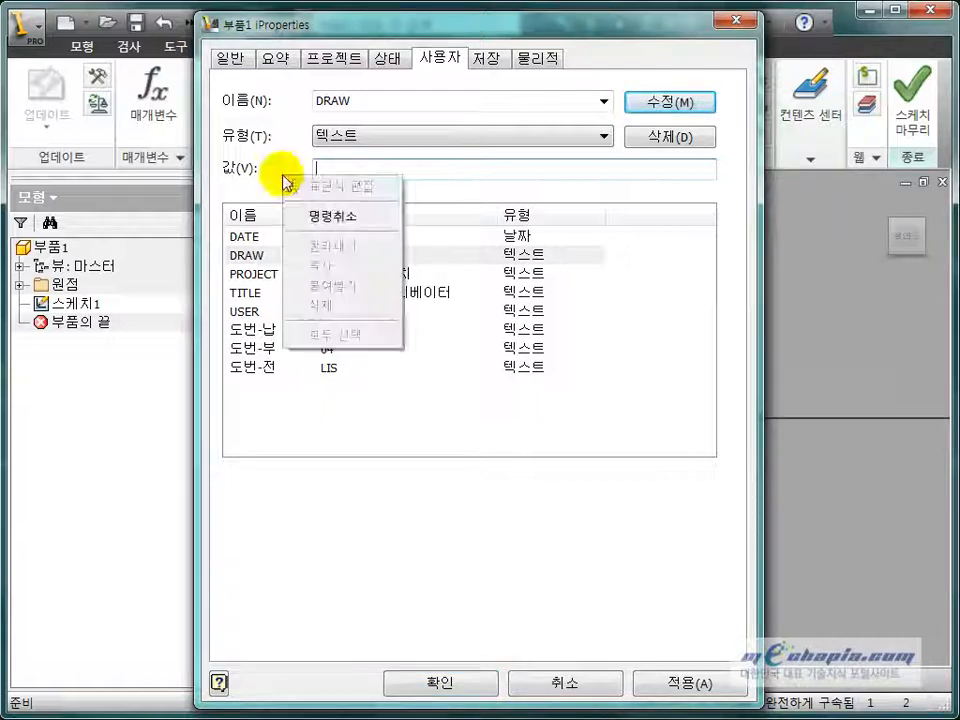
{"action": "left_click", "coordinate": [416, 167]}
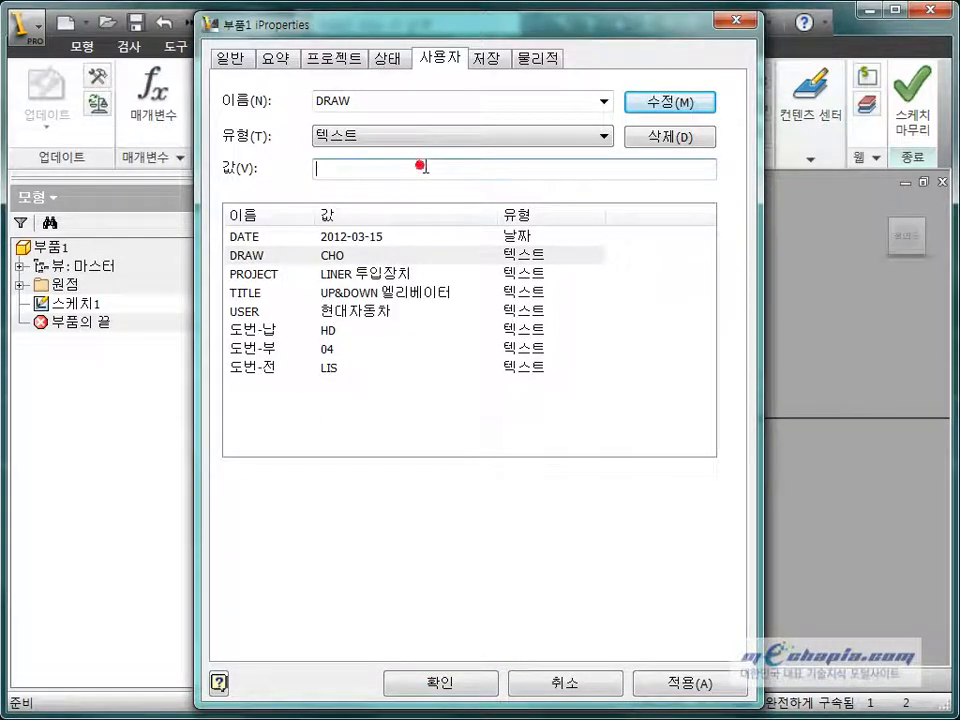
{"action": "type", "text": "ㅏㅑㅡ"}
{"action": "key", "text": "BackSpace"}
{"action": "key", "text": "BackSpace"}
{"action": "key", "text": "BackSpace"}
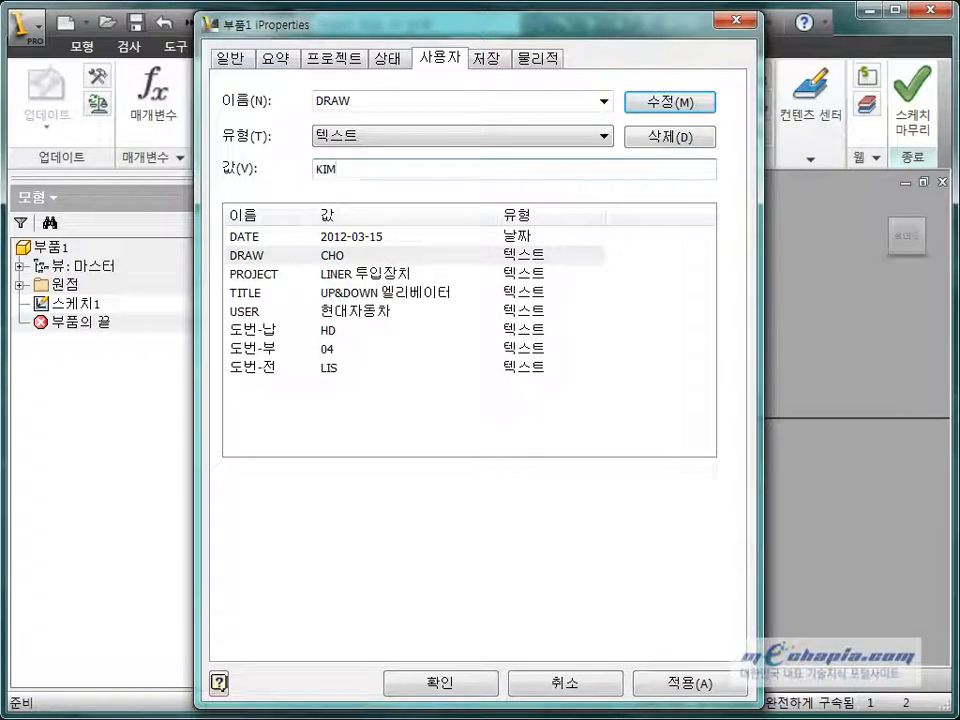
{"action": "left_click", "coordinate": [679, 102]}
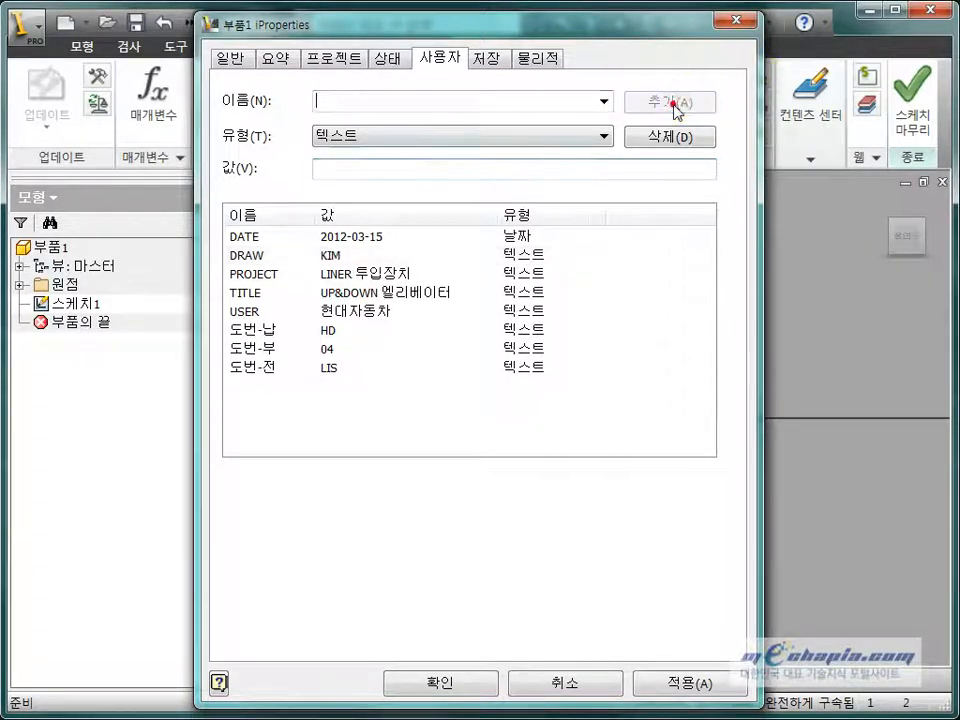
- Delete the 도번-전 custom property from the part's iProperties
{"action": "left_click", "coordinate": [238, 256]}
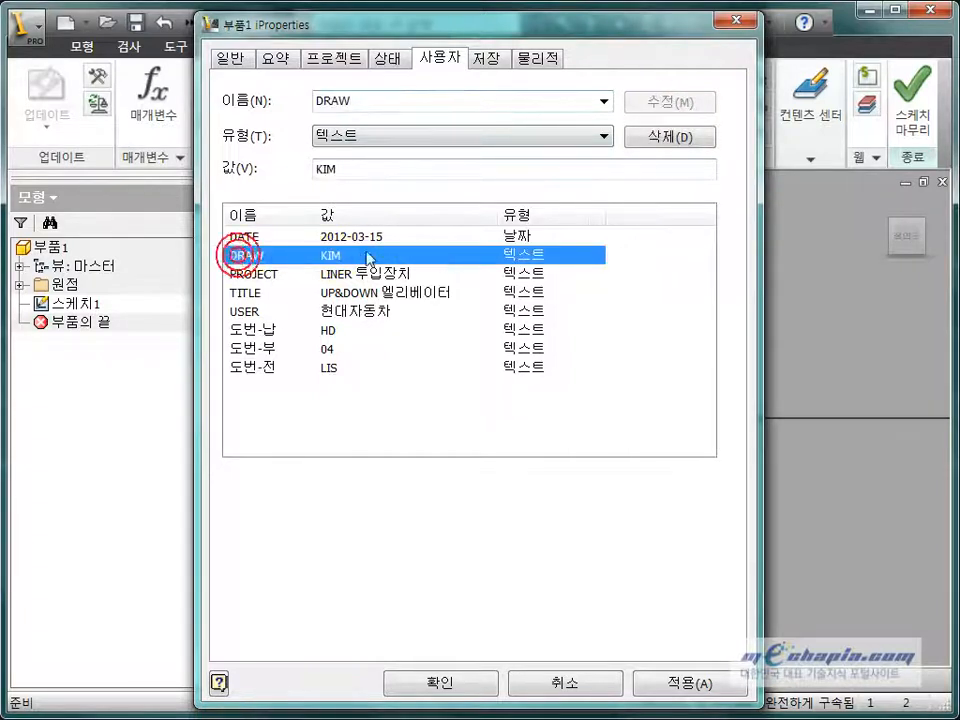
{"action": "left_click", "coordinate": [322, 369]}
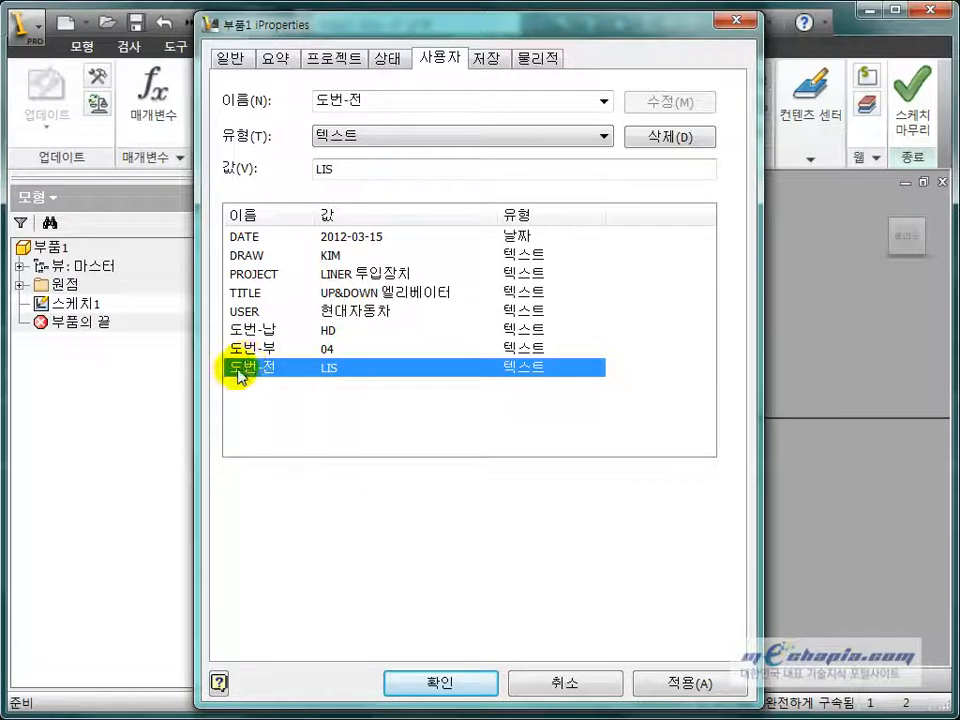
{"action": "left_click", "coordinate": [257, 330]}
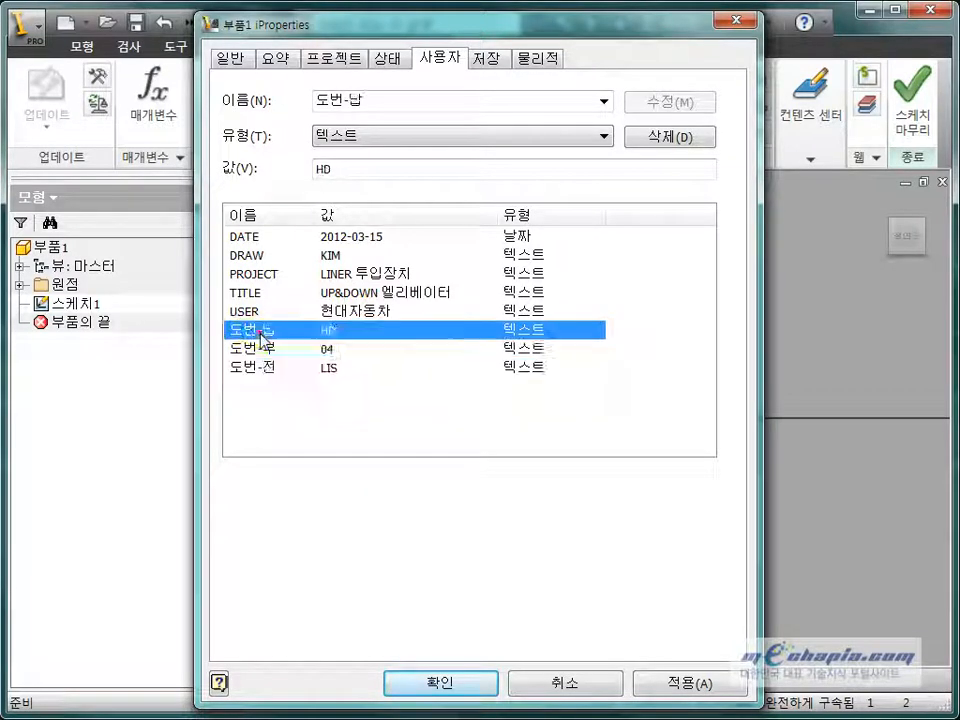
{"action": "left_click", "coordinate": [255, 368]}
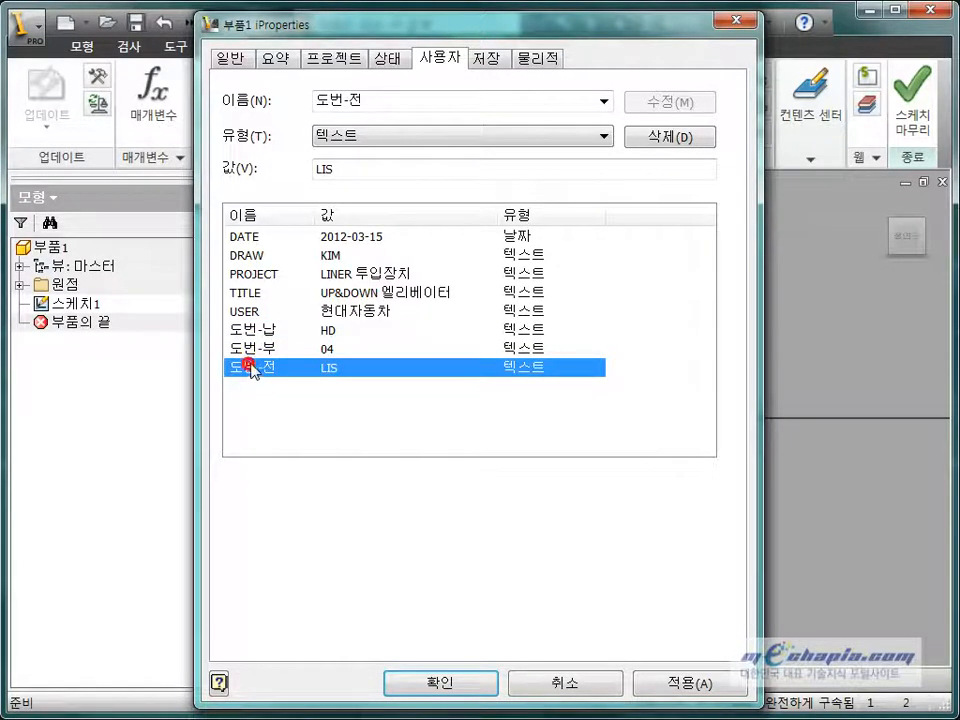
{"action": "left_click", "coordinate": [662, 143]}
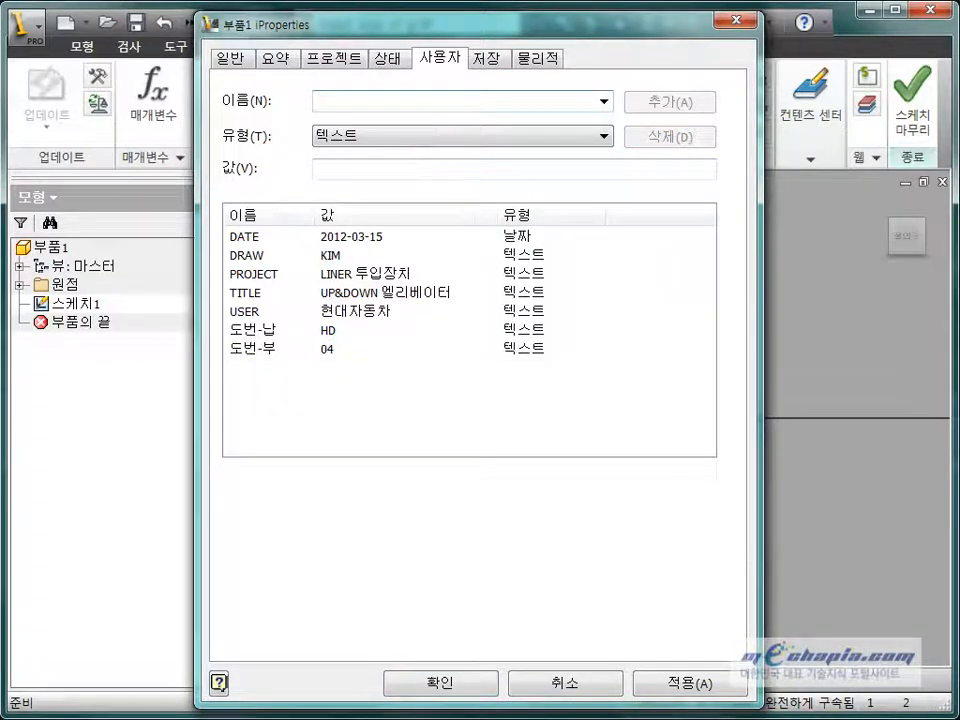
- Recreate the deleted custom text property 도번-전 with the value LIS
{"action": "type", "text": "도번-전"}
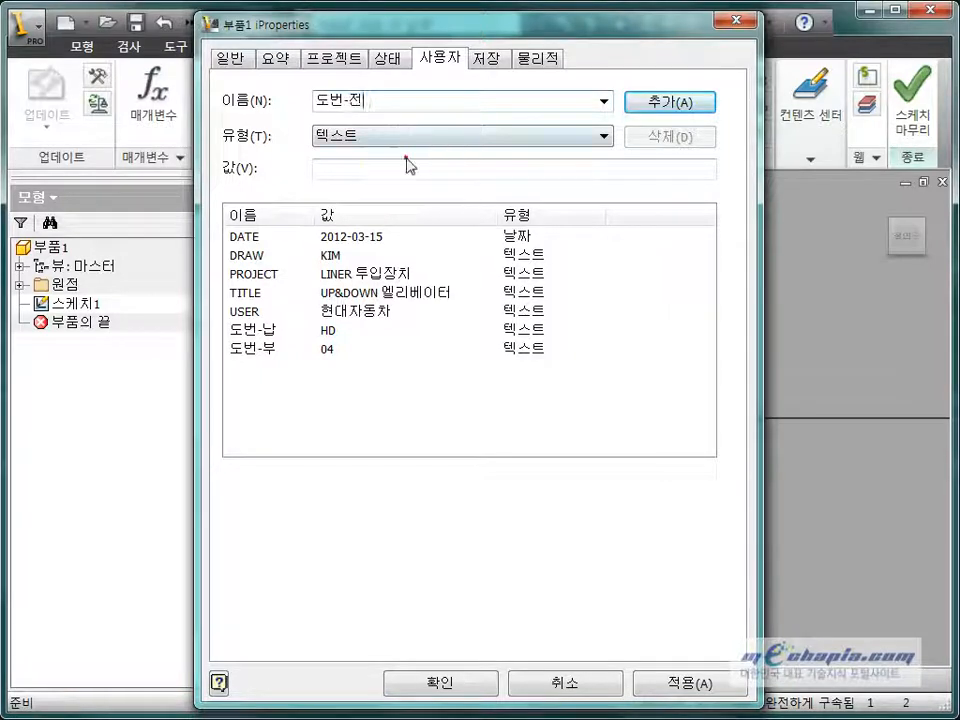
{"action": "type", "text": "ㅌ"}
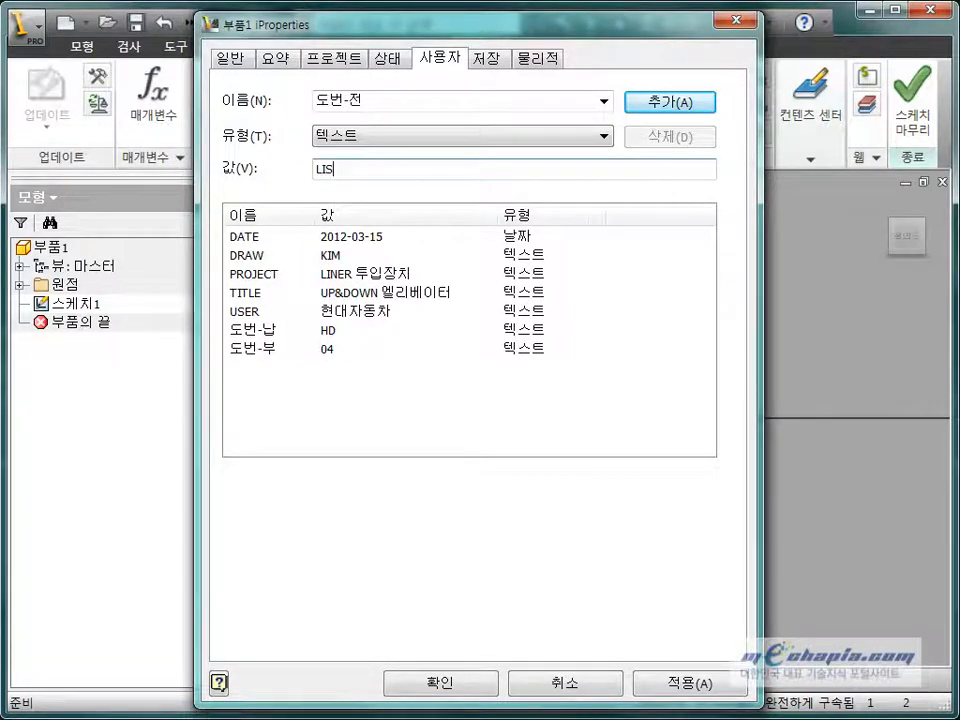
{"action": "left_click", "coordinate": [671, 101]}
- Set the DRAW custom property back to the original drafter's surname and accept the iProperties changes
{"action": "left_click", "coordinate": [407, 253]}
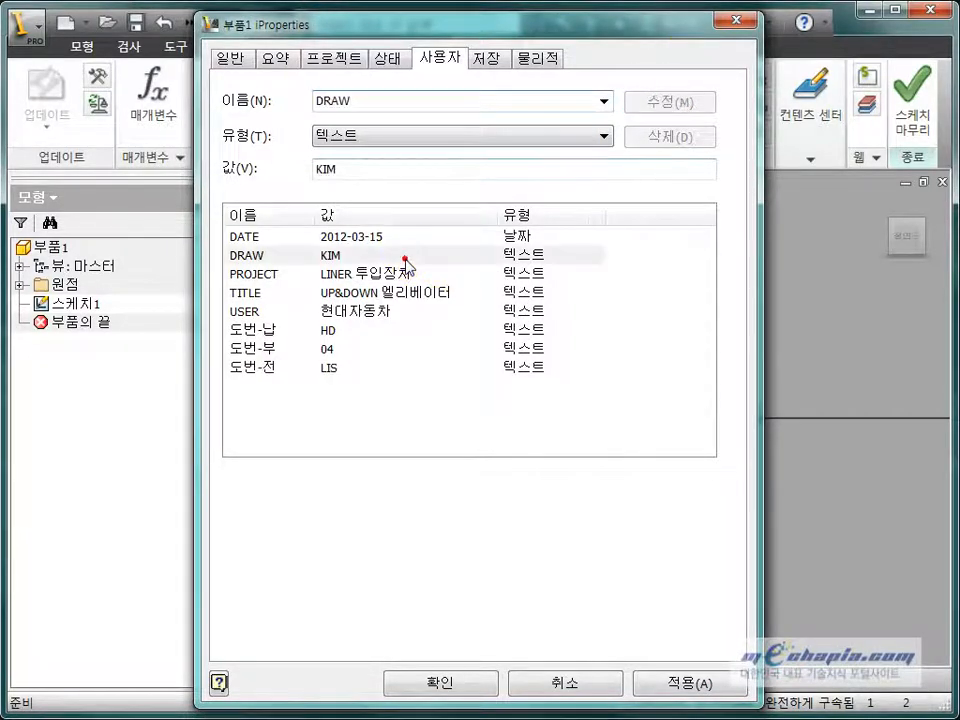
{"action": "double_click", "coordinate": [386, 167]}
{"action": "type", "text": "ㅊ"}
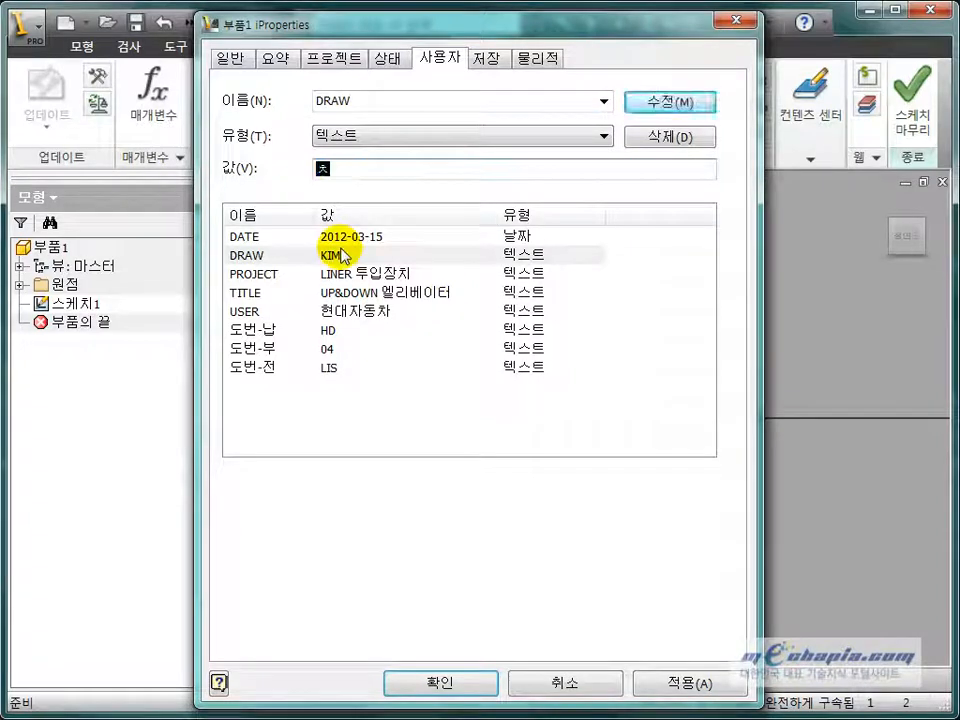
{"action": "type", "text": "ㅗㅣ"}
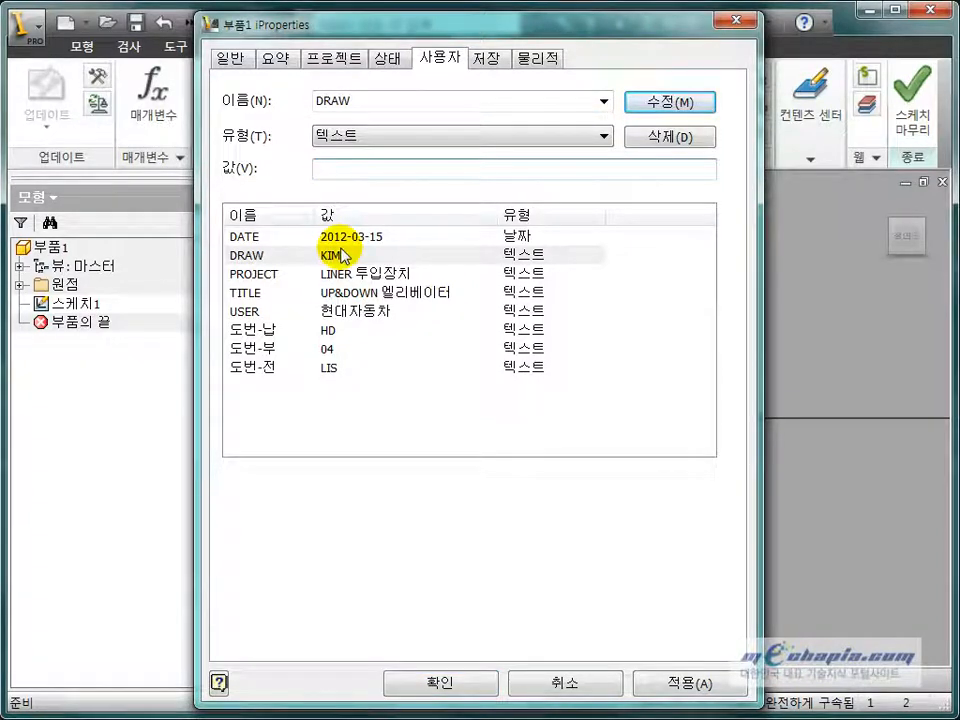
{"action": "type", "text": "CHO"}
{"action": "key", "text": "Return"}
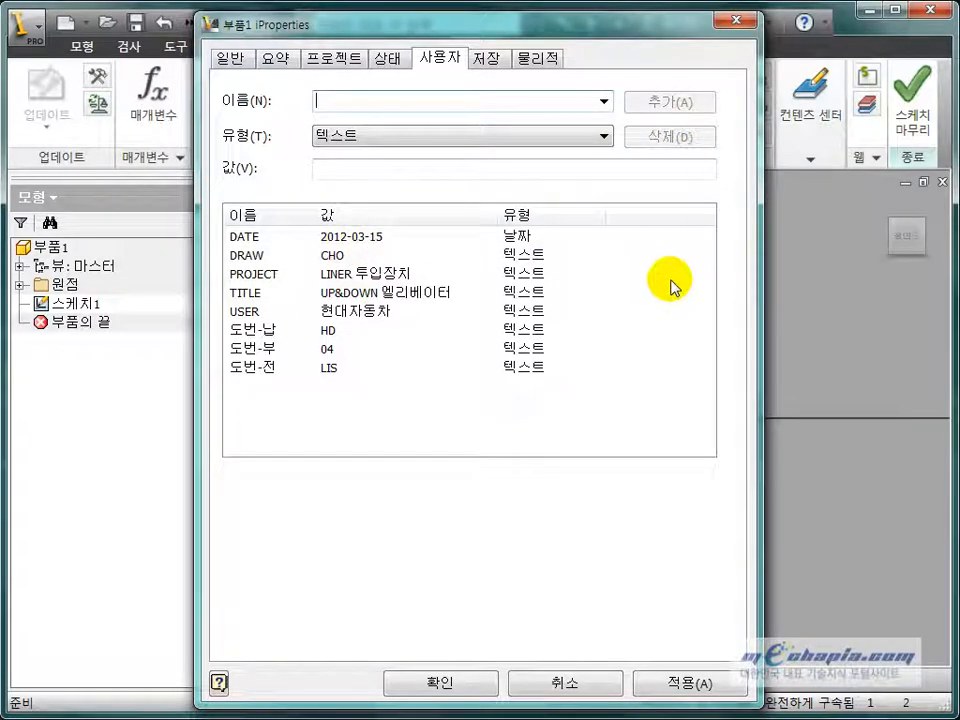
{"action": "left_click", "coordinate": [443, 680]}
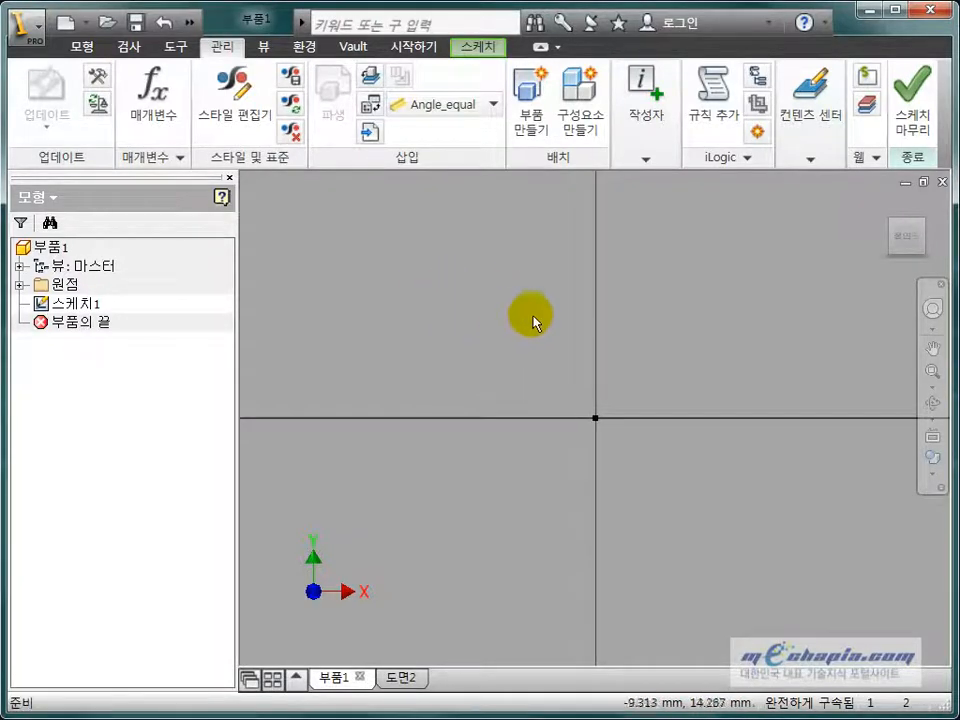
{"action": "scroll", "coordinate": [568, 411], "scroll_direction": "down", "scroll_amount": 1}
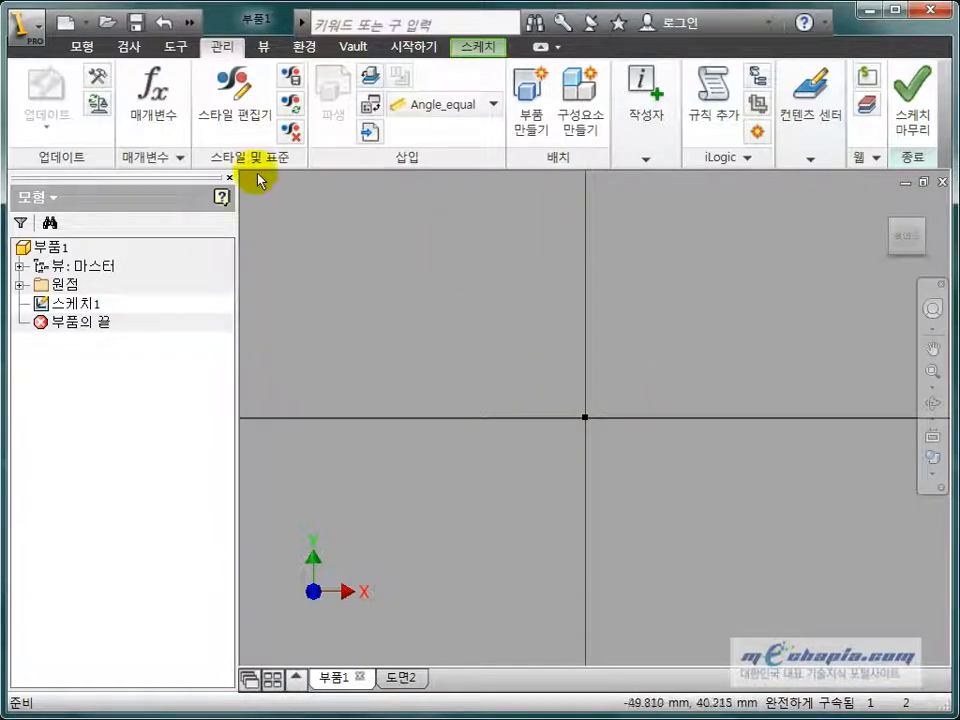
{"action": "left_click", "coordinate": [40, 48]}
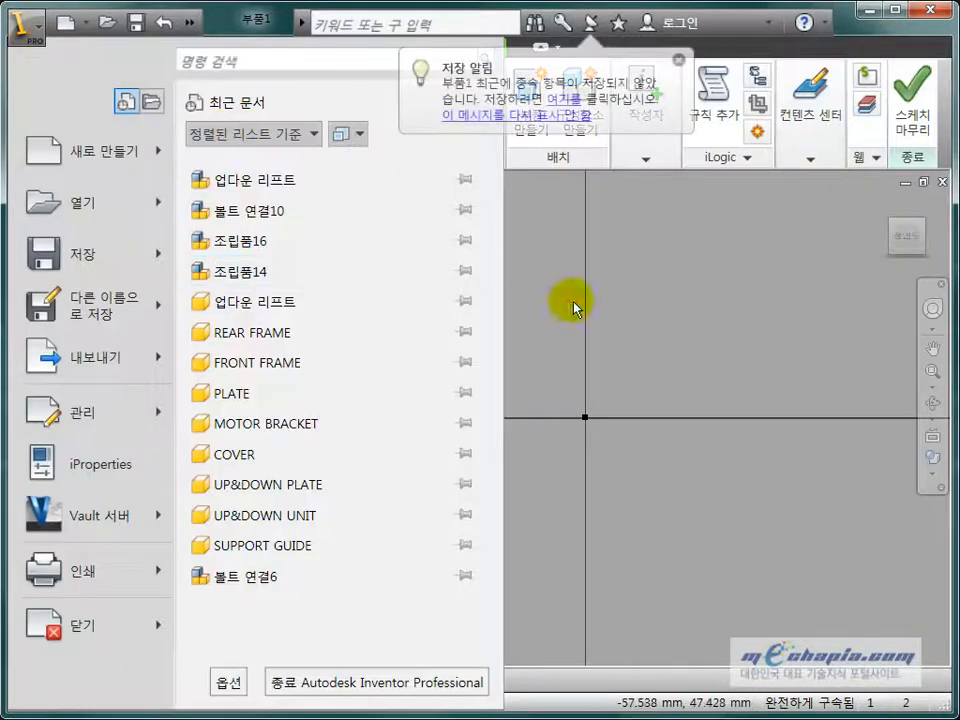
{"action": "left_click", "coordinate": [571, 303]}
- Open the Style and Standard Editor and examine the material styles, including SAN 플라스틱, GFRC, PC_ABS 플라스틱 and 가단철
{"action": "left_click", "coordinate": [250, 100]}
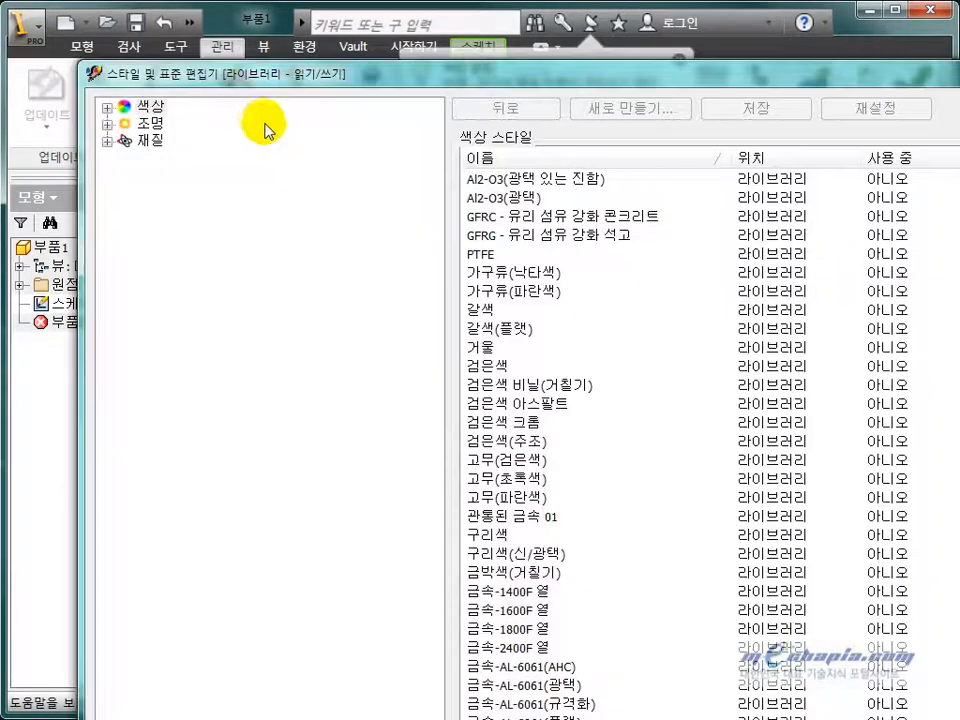
{"action": "left_click", "coordinate": [107, 141]}
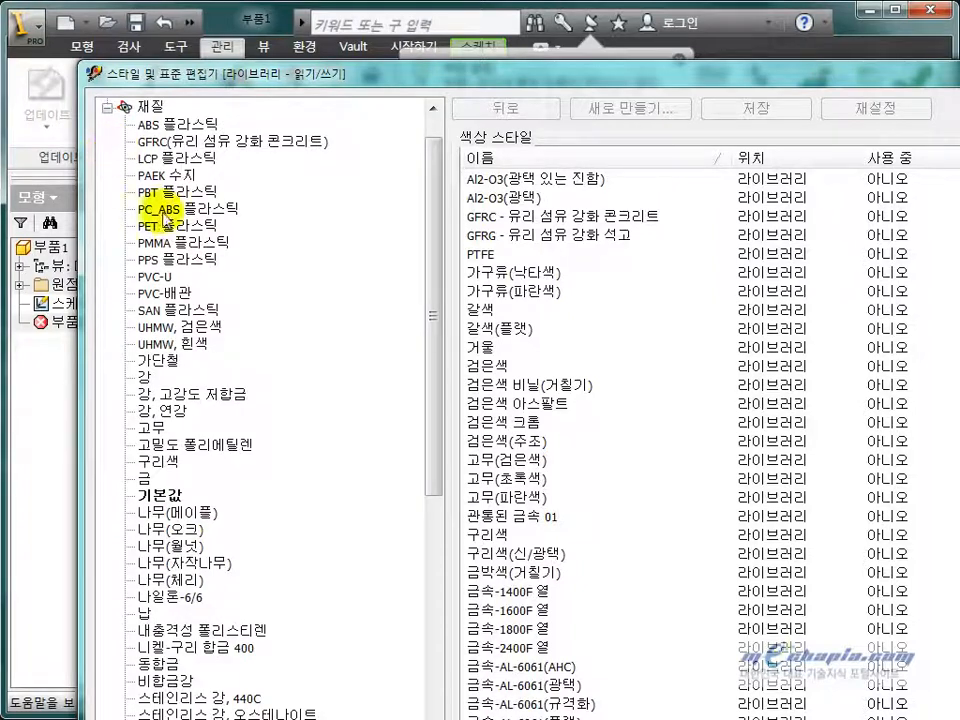
{"action": "scroll", "coordinate": [206, 268], "scroll_direction": "down", "scroll_amount": 7}
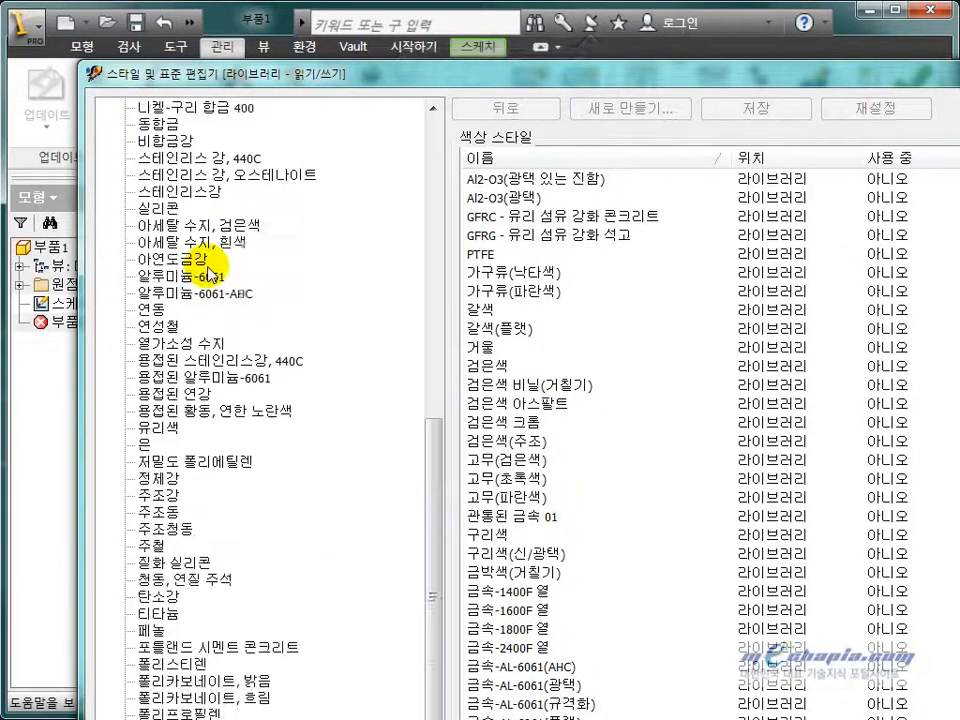
{"action": "scroll", "coordinate": [206, 262], "scroll_direction": "up", "scroll_amount": 8}
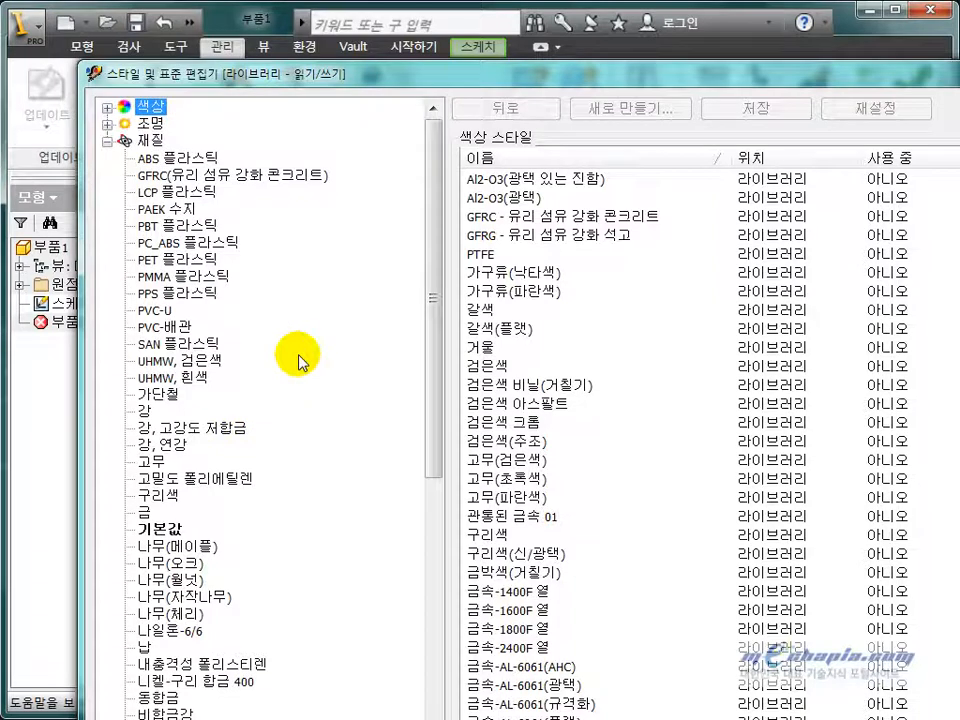
{"action": "left_click", "coordinate": [174, 344]}
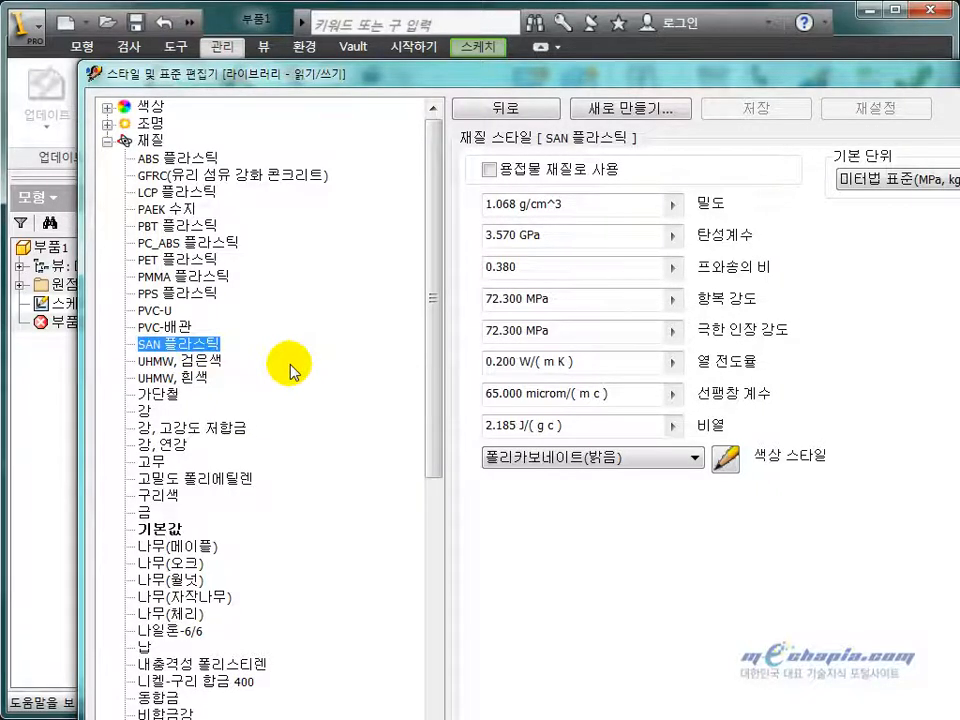
{"action": "left_click", "coordinate": [160, 158]}
{"action": "left_click", "coordinate": [148, 176]}
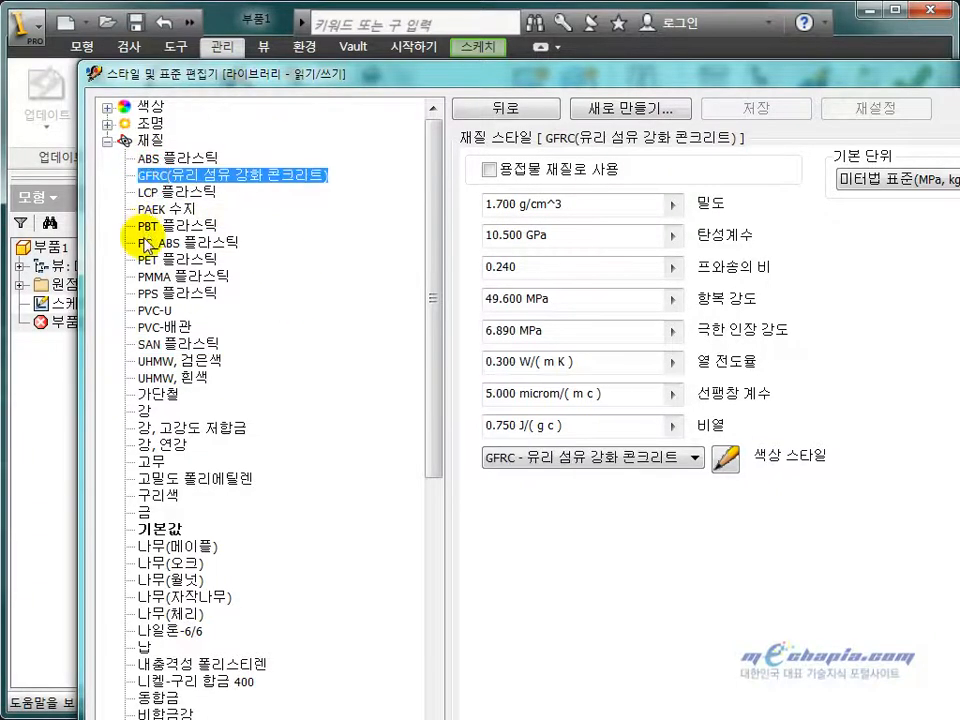
{"action": "left_click", "coordinate": [145, 243]}
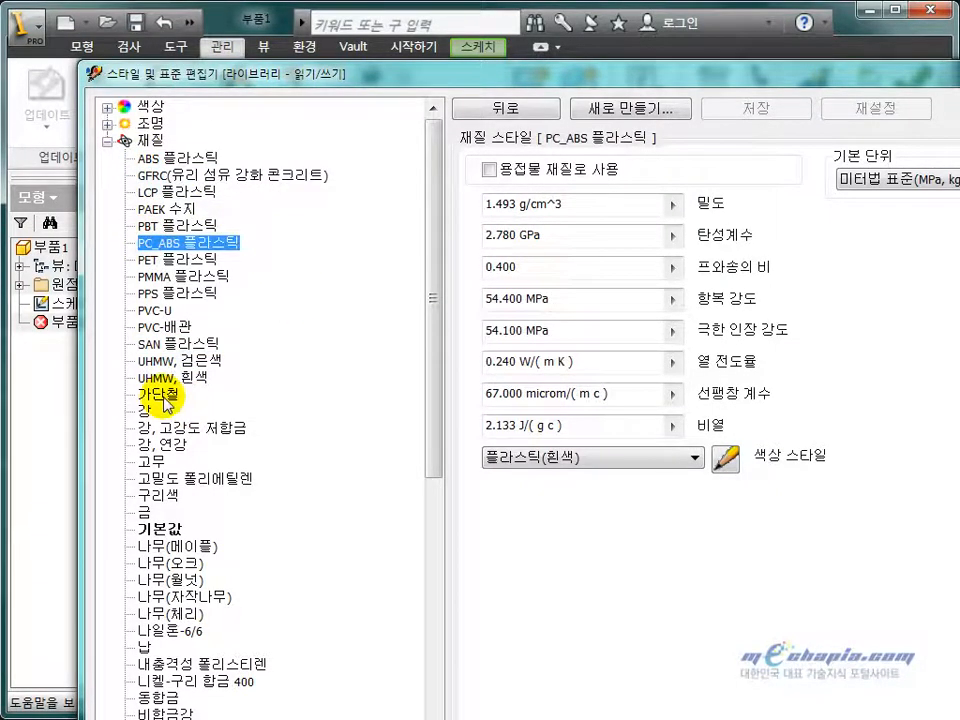
{"action": "left_click", "coordinate": [155, 396]}
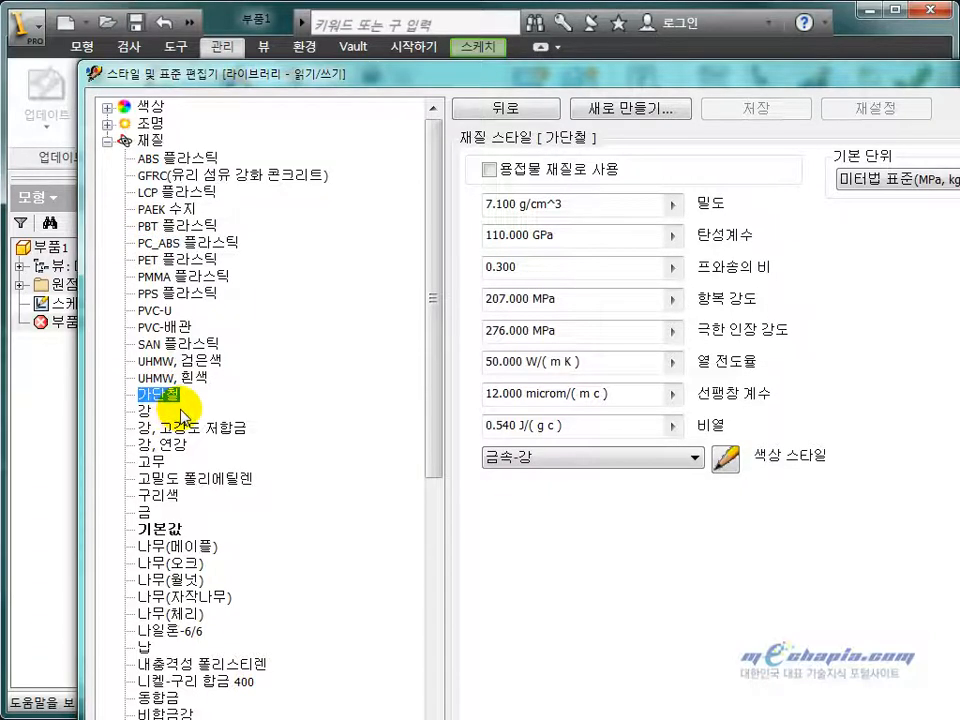
- Create a new local material style named SM45C based on the 강 style
{"action": "left_click", "coordinate": [140, 411]}
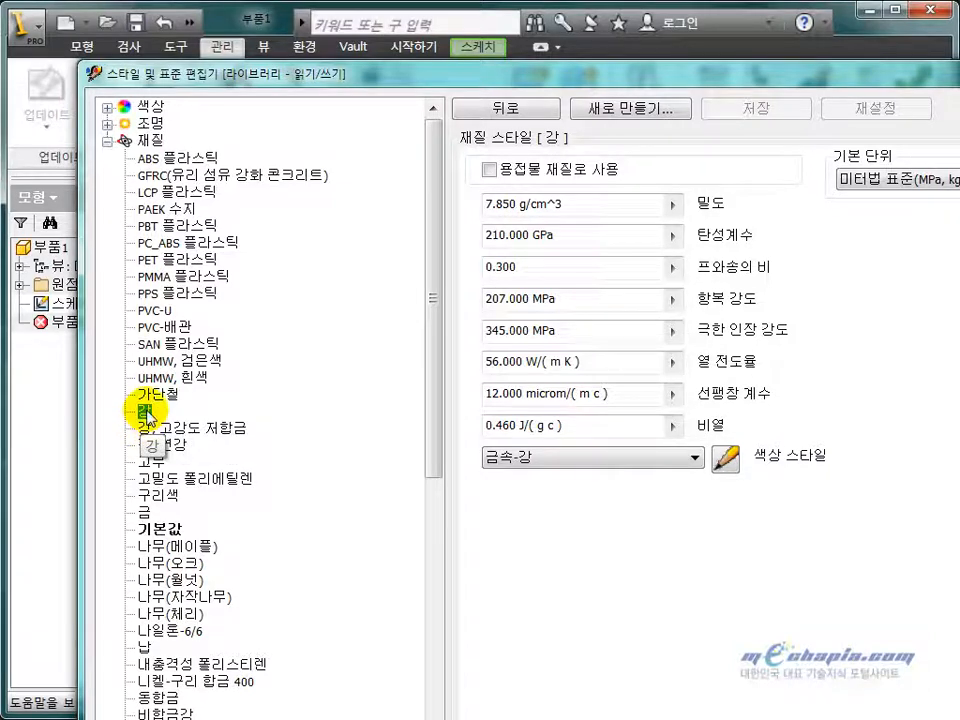
{"action": "right_click", "coordinate": [145, 410]}
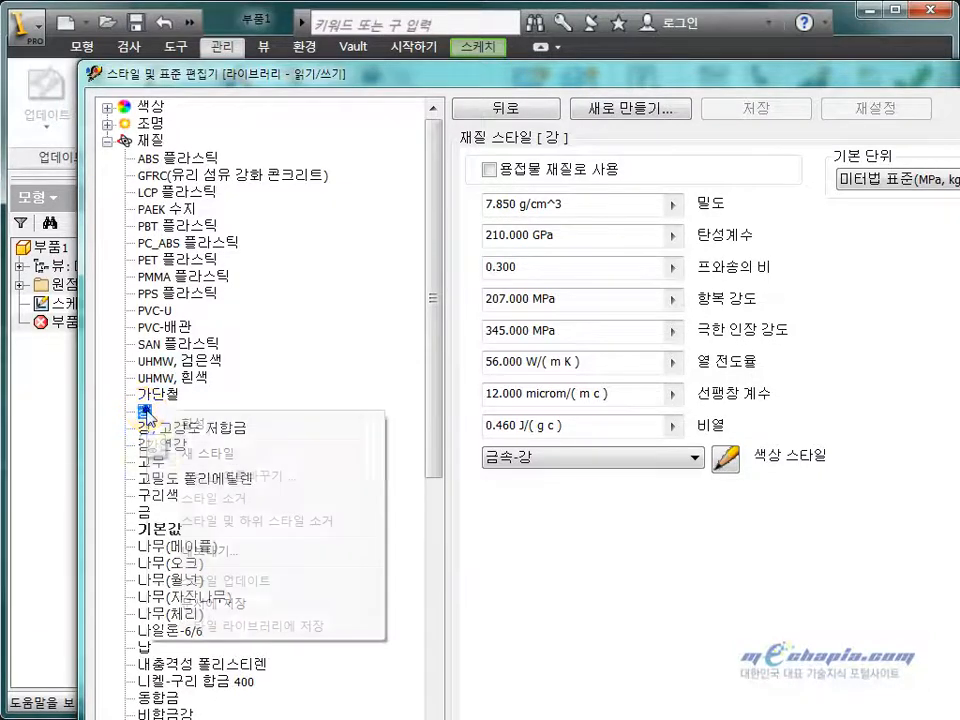
{"action": "left_click", "coordinate": [200, 455]}
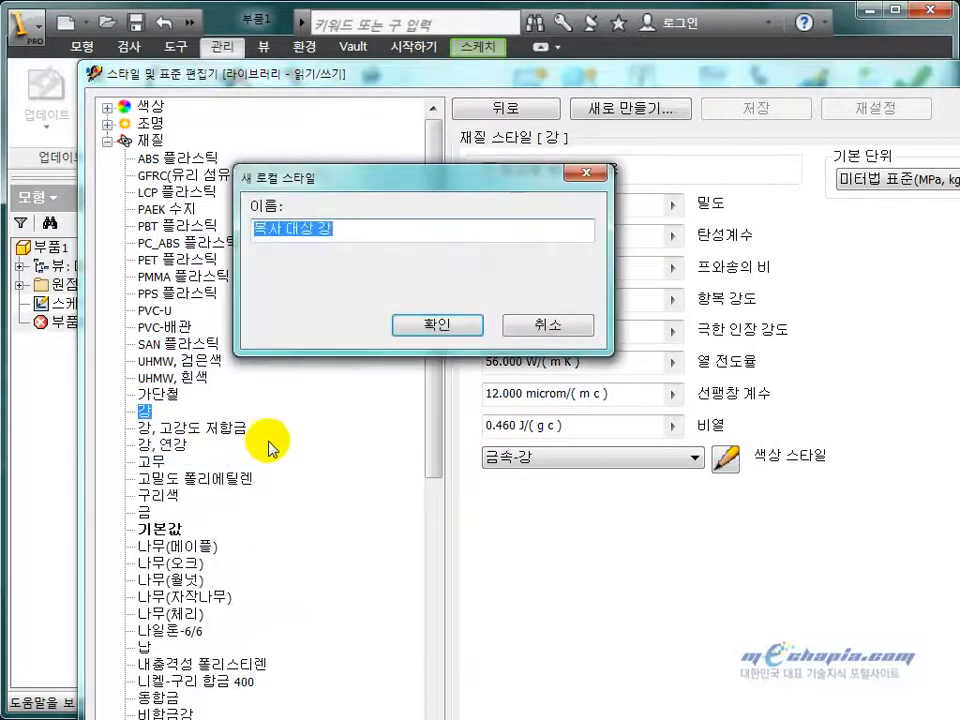
{"action": "type", "text": "SM45C"}
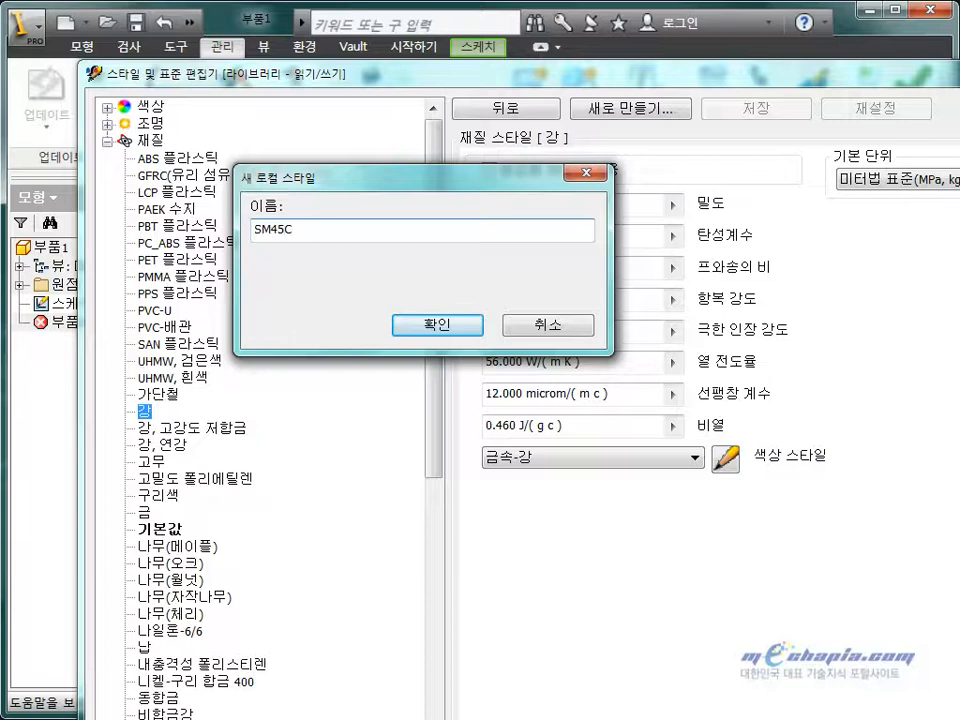
{"action": "key", "text": "Return"}
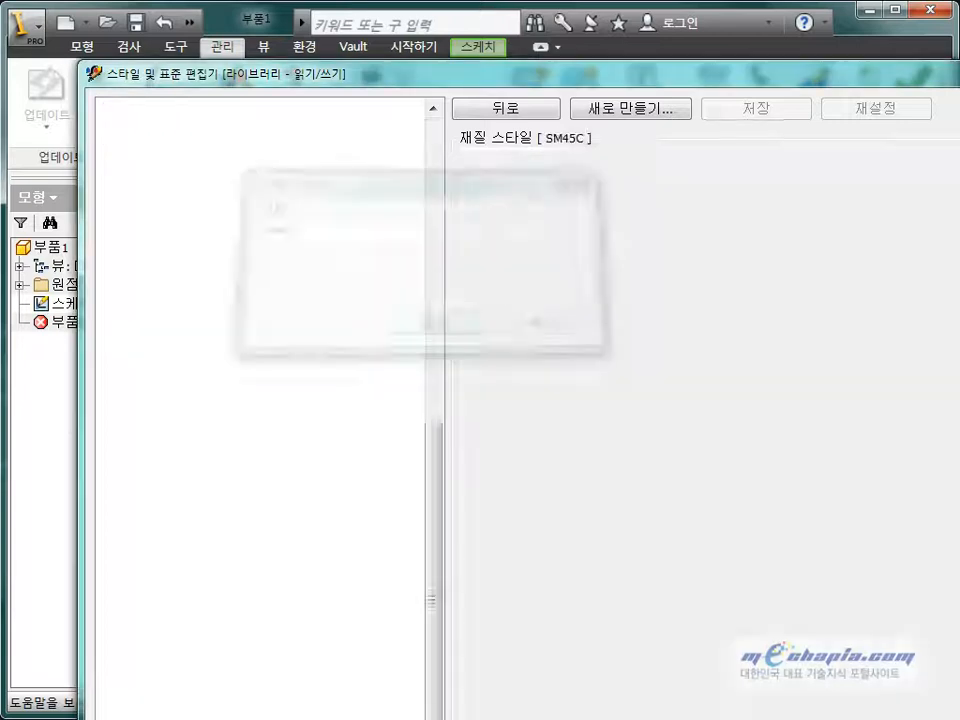
- Examine the physical properties of the SM45C material style, particularly its density
{"action": "scroll", "coordinate": [437, 300], "scroll_direction": "up", "scroll_amount": 4}
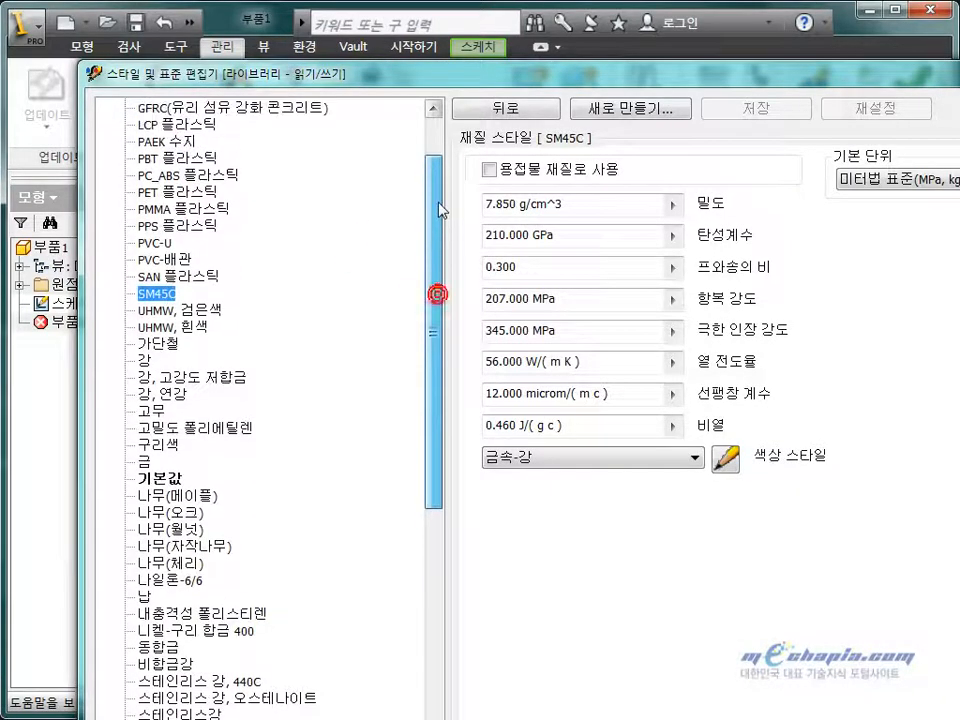
{"action": "left_click", "coordinate": [168, 278]}
{"action": "left_click", "coordinate": [158, 293]}
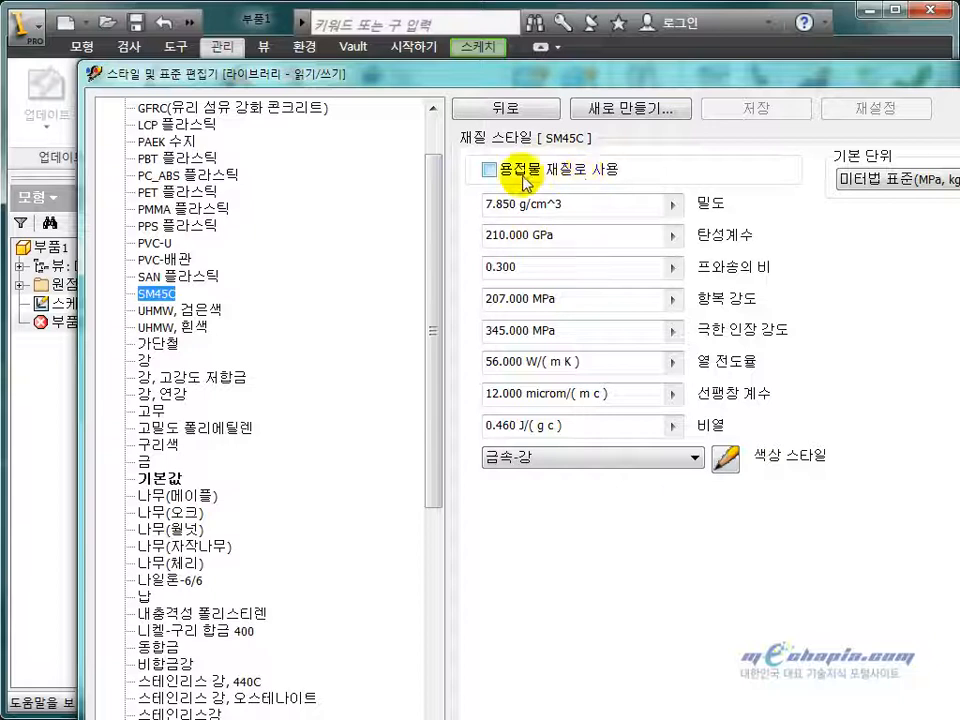
{"action": "left_click", "coordinate": [592, 209]}
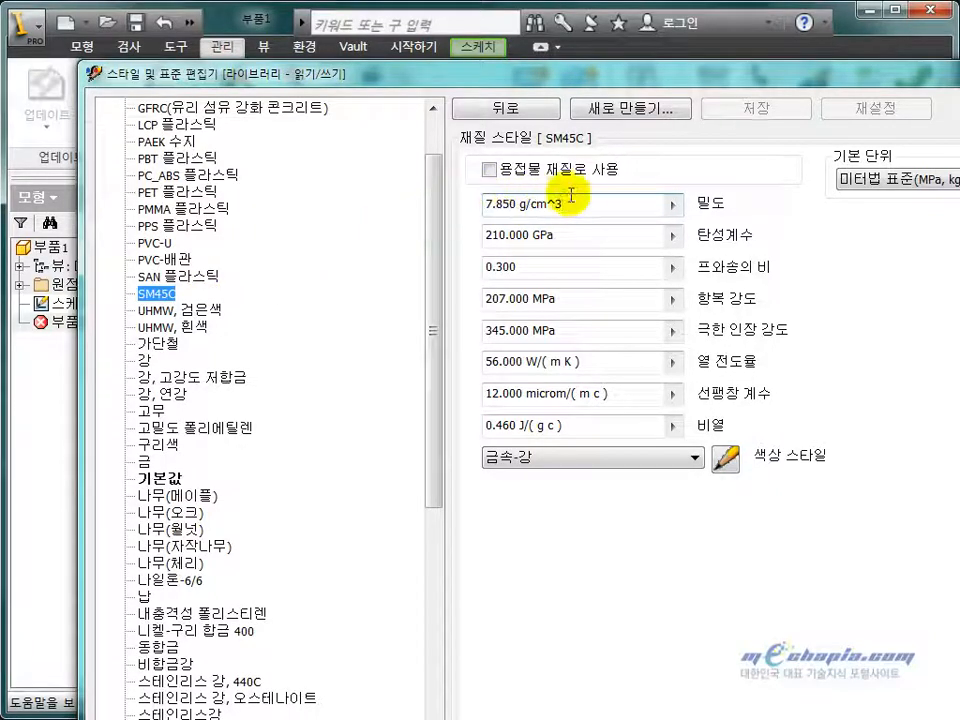
{"action": "left_click_drag", "start_coordinate": [578, 199], "coordinate": [465, 190]}
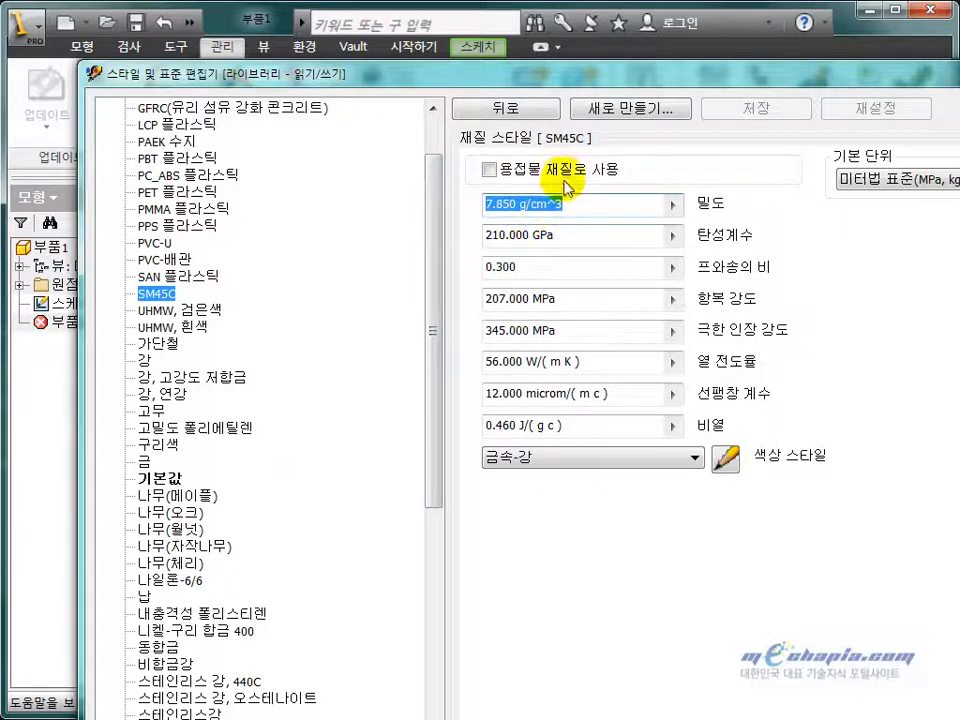
{"action": "left_click", "coordinate": [150, 276]}
{"action": "left_click", "coordinate": [157, 294]}
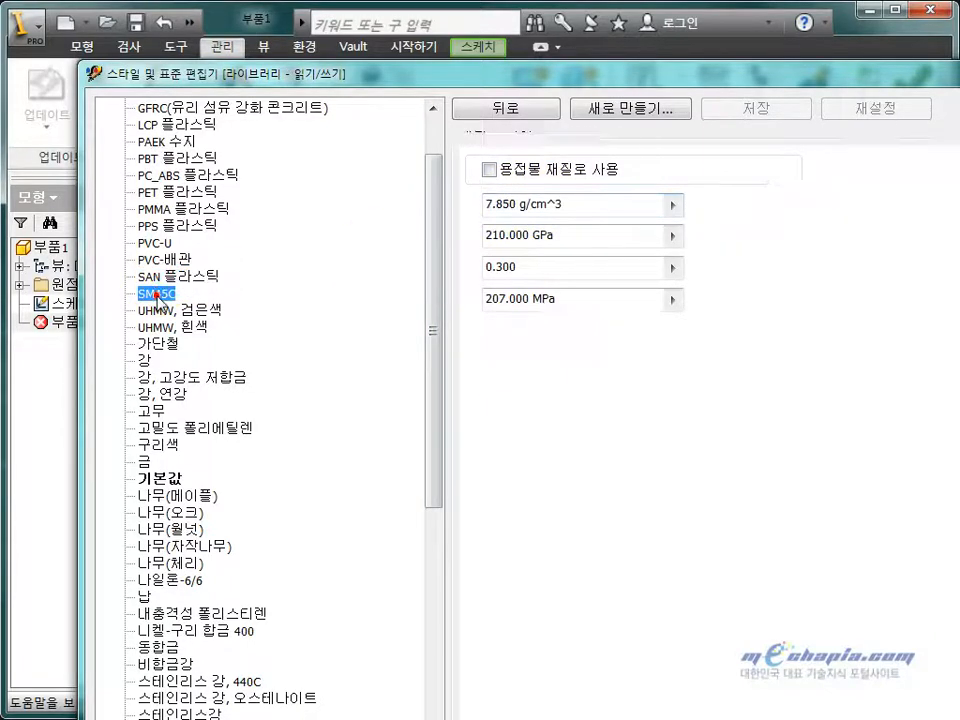
- Create a new local material style named SS41 based on SM45C and close the style editor
{"action": "right_click", "coordinate": [157, 295]}
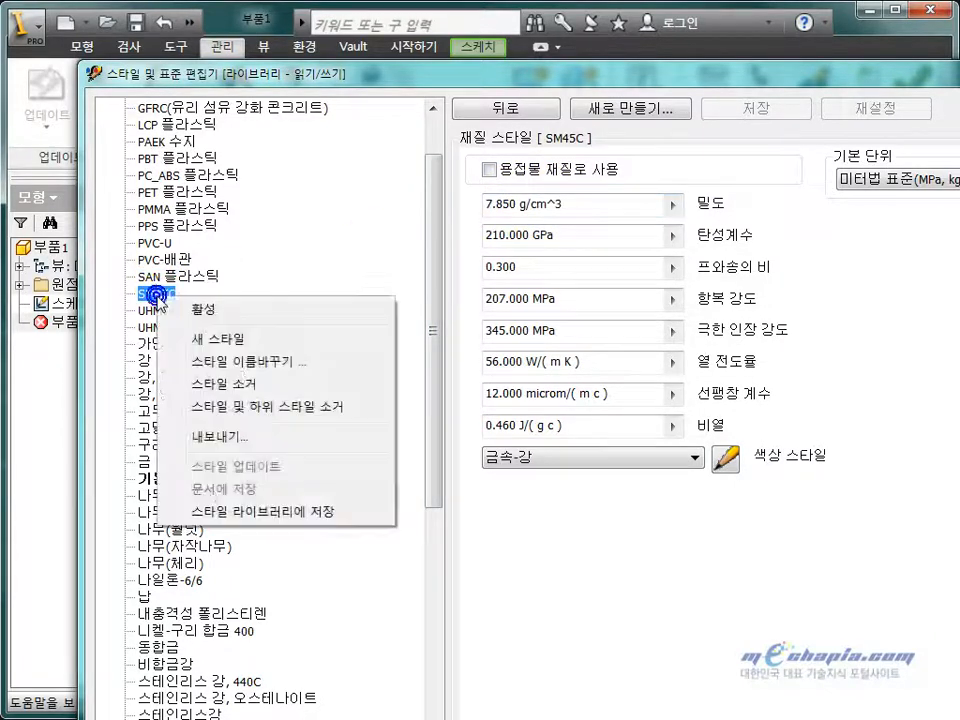
{"action": "left_click", "coordinate": [225, 342]}
{"action": "type", "text": "SS41"}
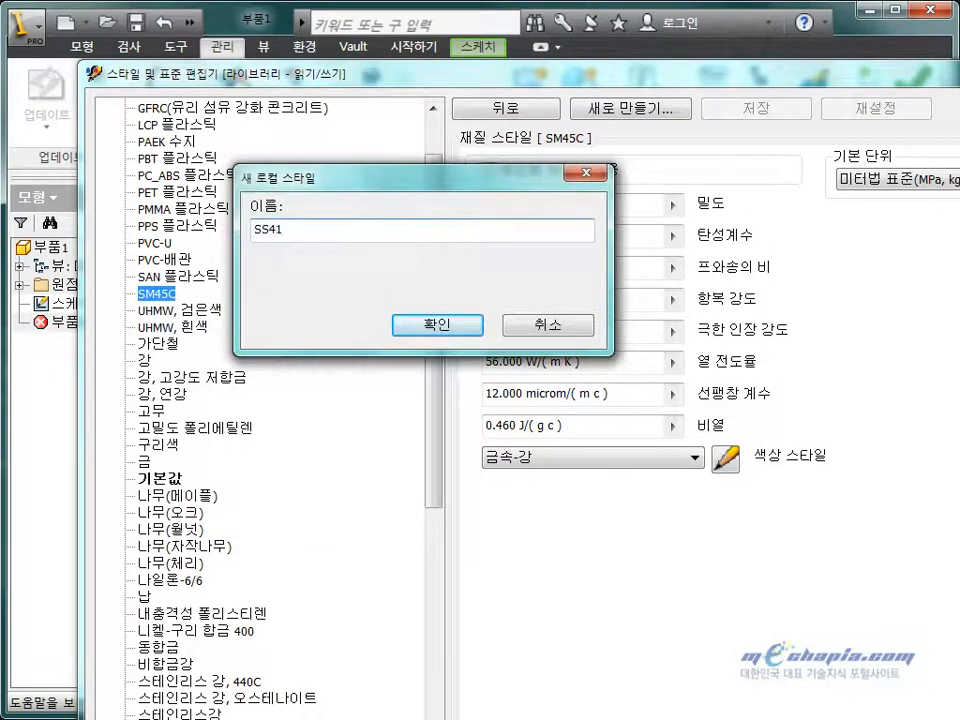
{"action": "key", "text": "Return"}
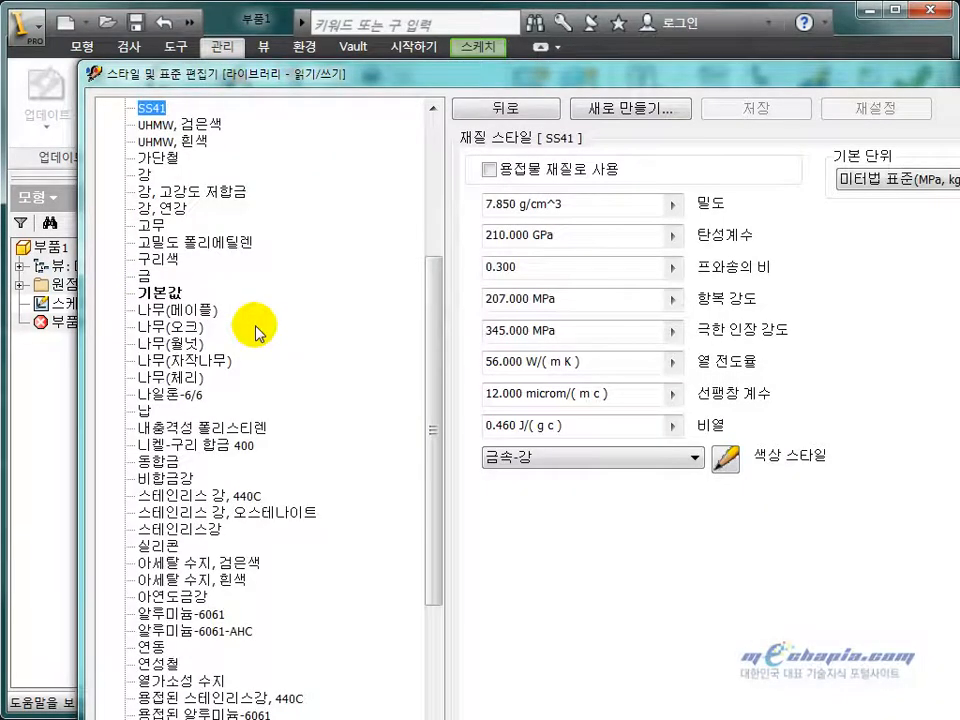
{"action": "left_click_drag", "start_coordinate": [428, 279], "coordinate": [428, 208]}
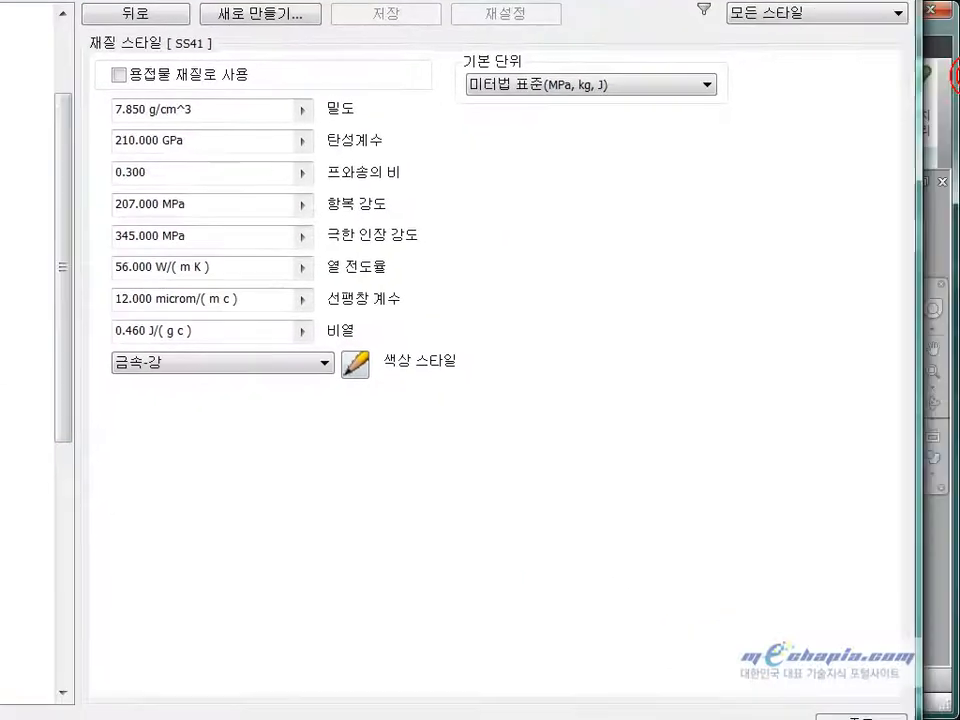
{"action": "left_click", "coordinate": [858, 712]}
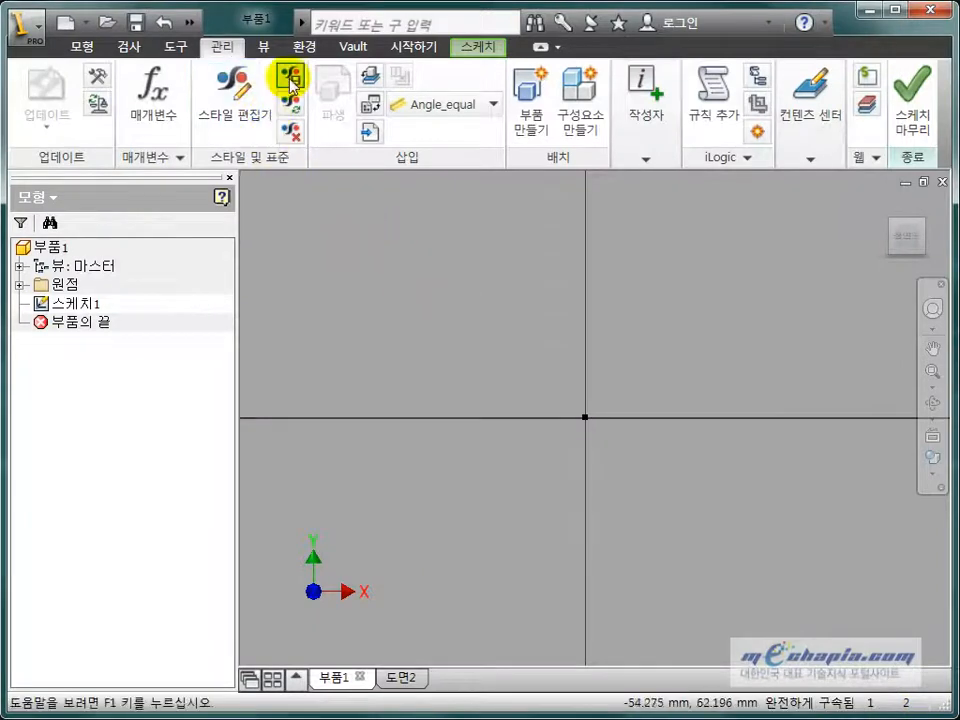
- Save the local material styles SM45C and SS41 to the style library
{"action": "left_click", "coordinate": [289, 78]}
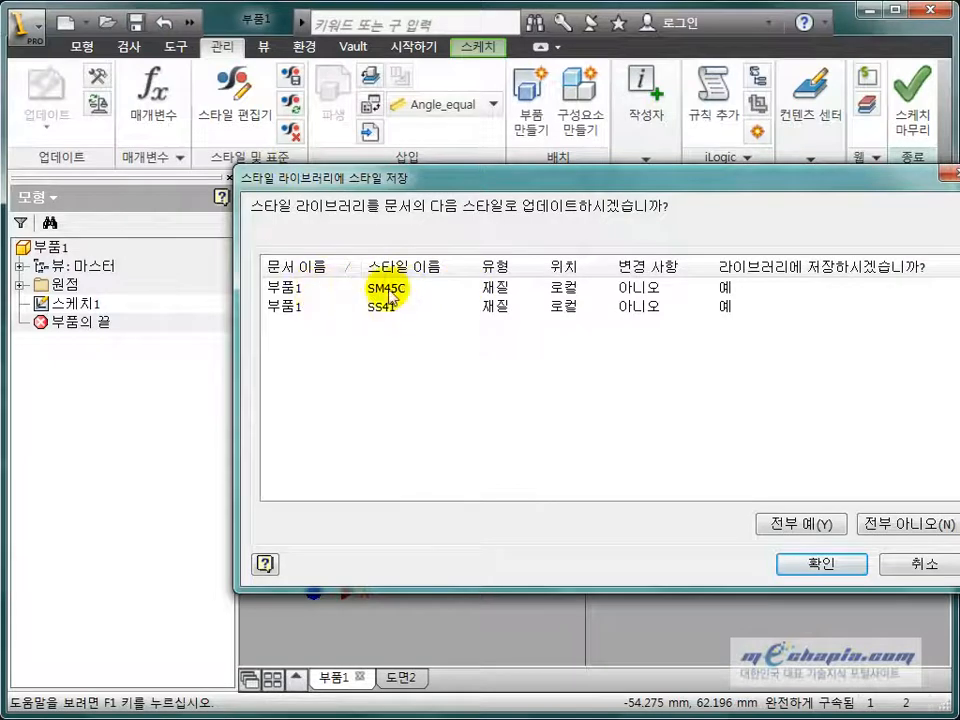
{"action": "left_click", "coordinate": [828, 564]}
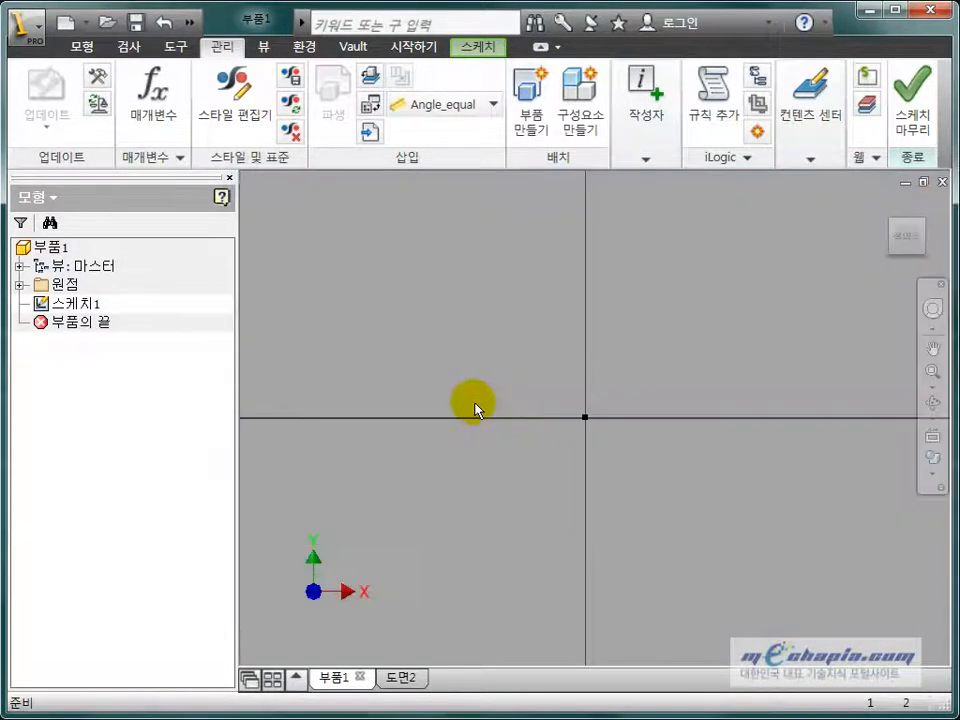
{"action": "left_click", "coordinate": [426, 337]}
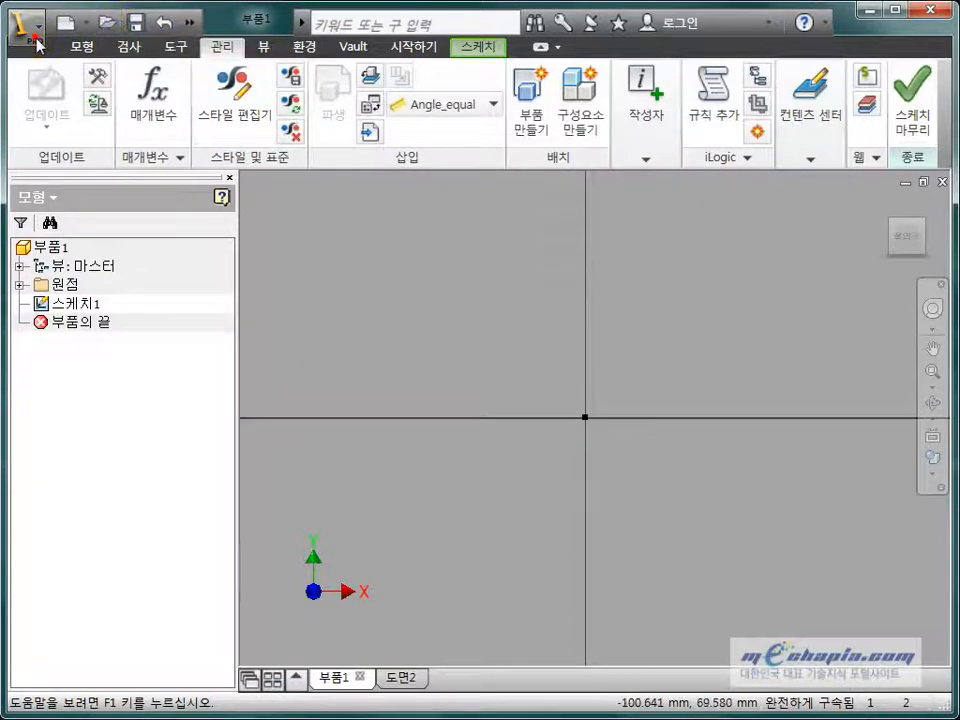
- Set the part's physical material to SS41 in its iProperties and accept the change
{"action": "left_click", "coordinate": [36, 36]}
{"action": "left_click", "coordinate": [105, 468]}
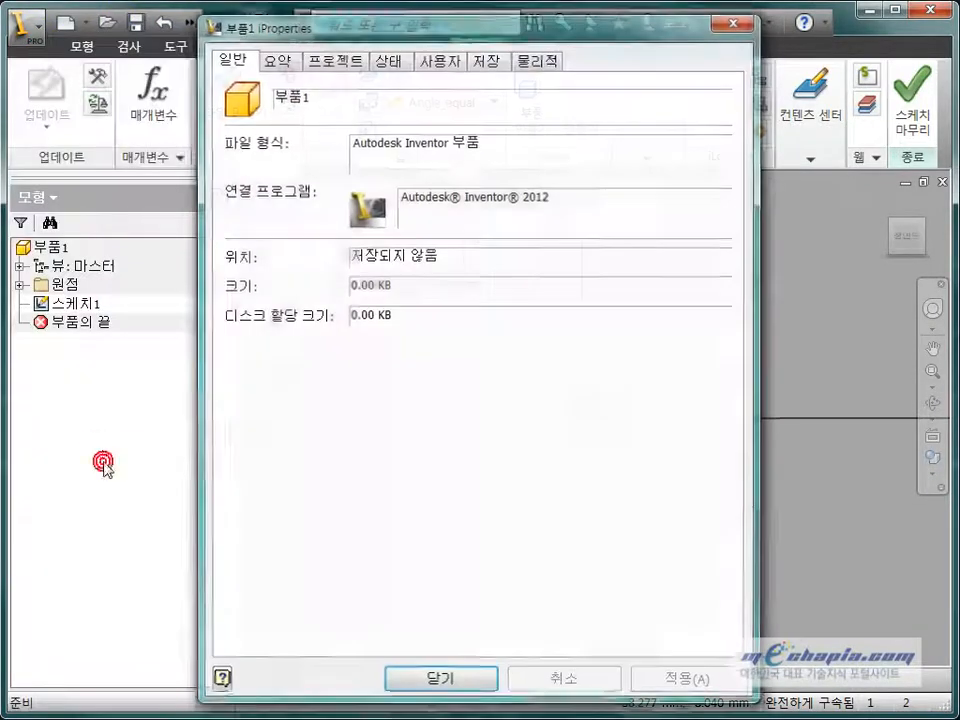
{"action": "left_click", "coordinate": [555, 70]}
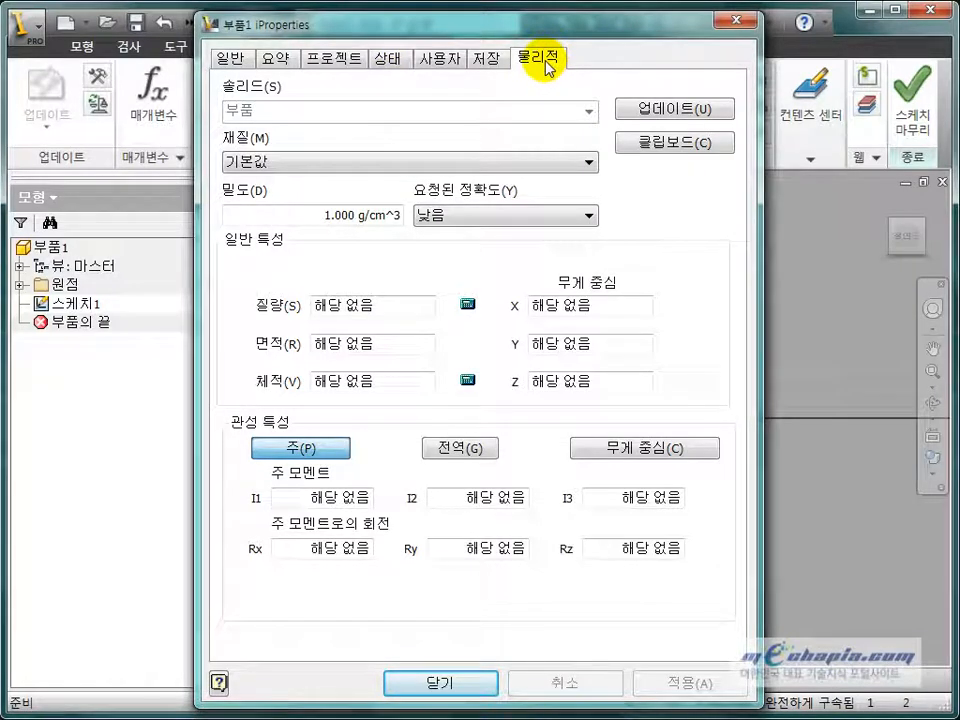
{"action": "left_click", "coordinate": [293, 163]}
{"action": "scroll", "coordinate": [396, 321], "scroll_direction": "up", "scroll_amount": 8}
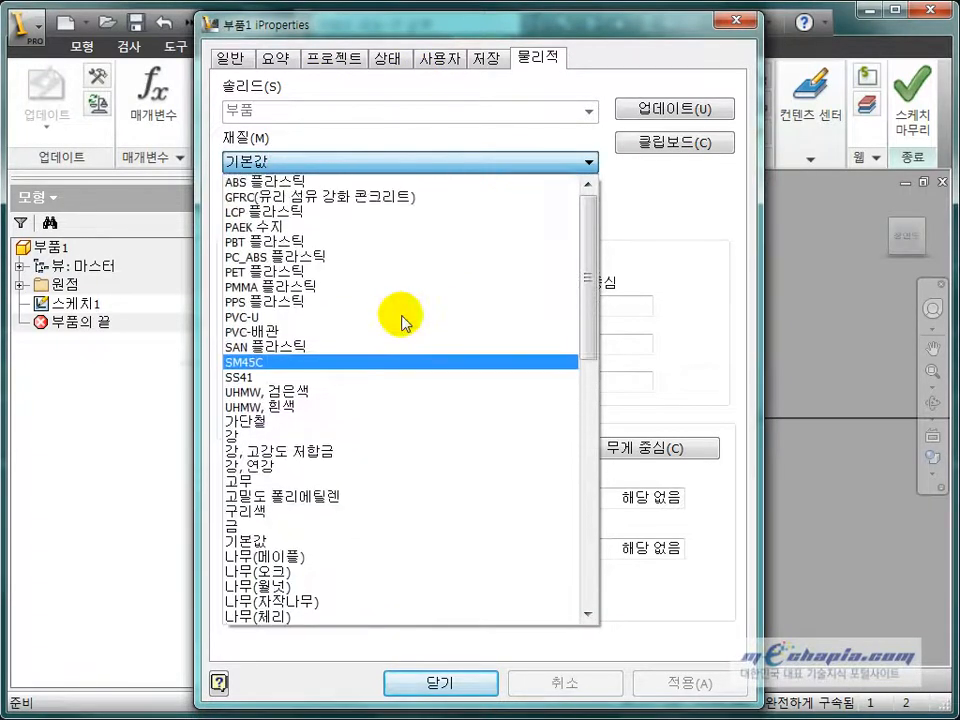
{"action": "left_click", "coordinate": [330, 377]}
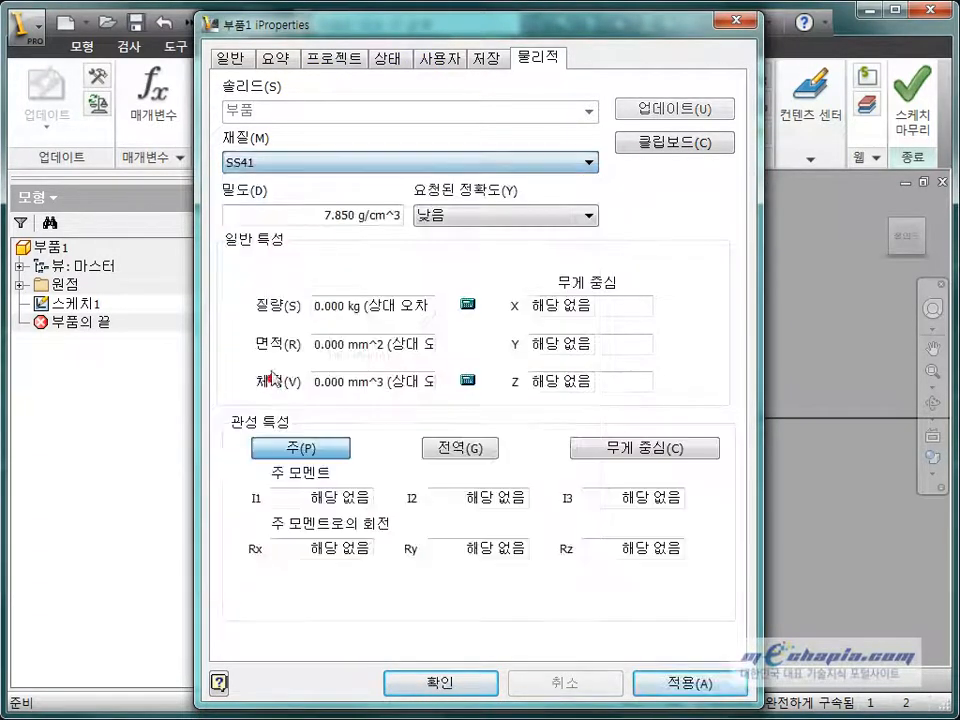
{"action": "left_click", "coordinate": [440, 683]}
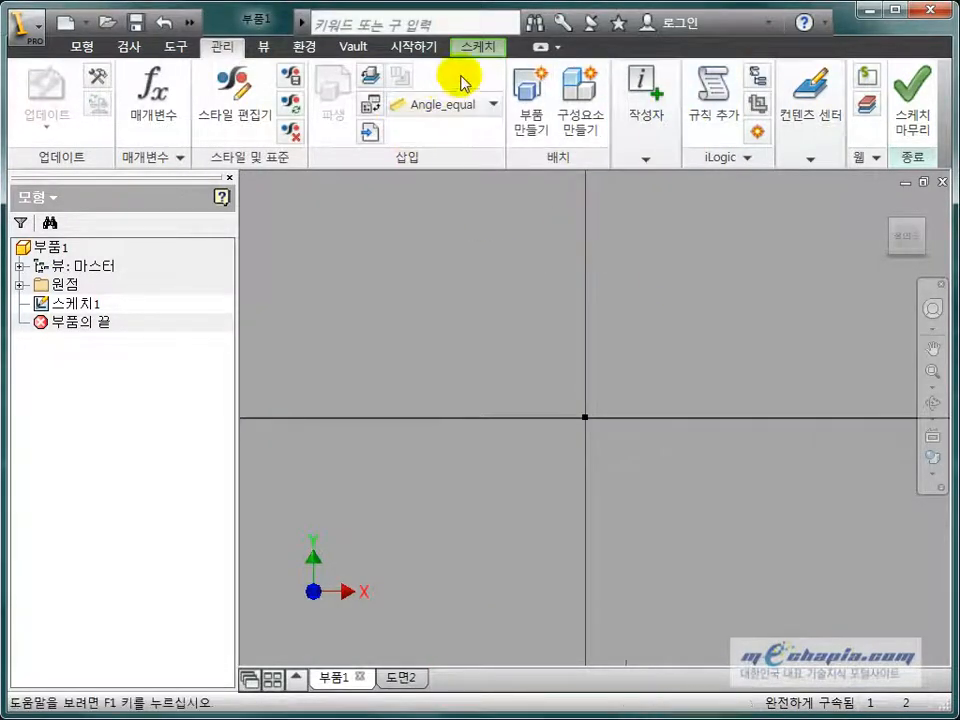
- Finish the active sketch and start saving a copy of the part as a template
{"action": "left_click", "coordinate": [480, 50]}
{"action": "left_click", "coordinate": [897, 100]}
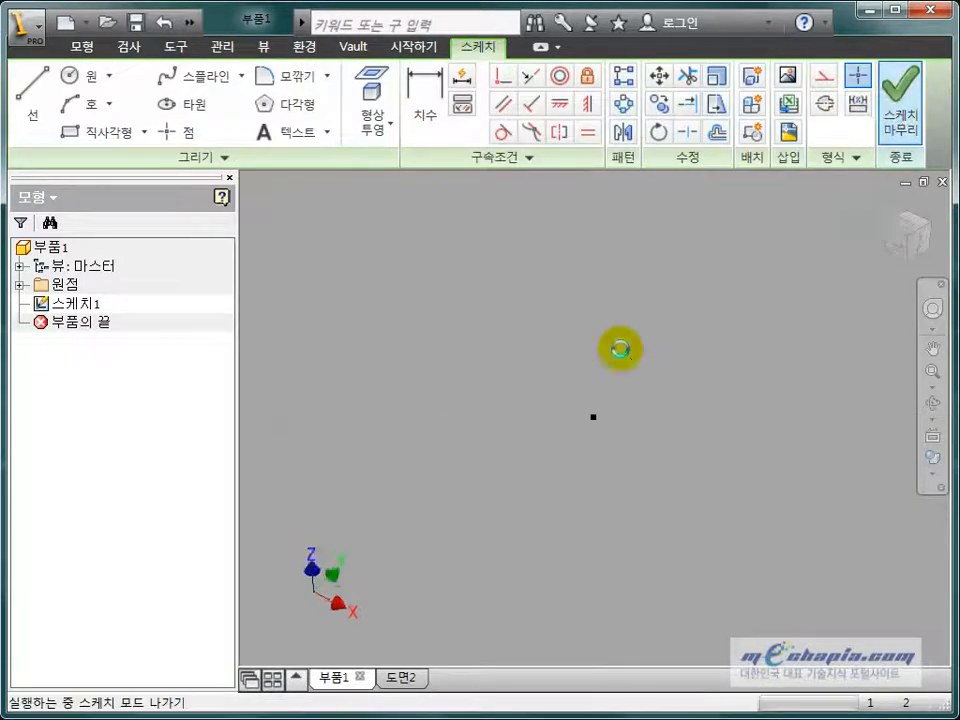
{"action": "left_click", "coordinate": [30, 30]}
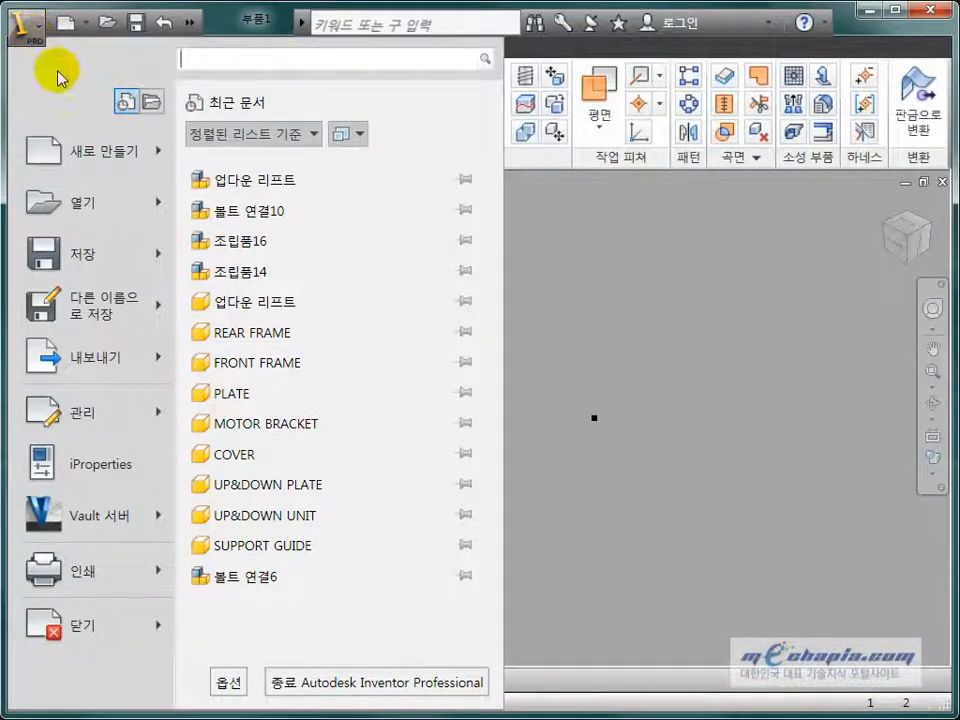
{"action": "mouse_move", "coordinate": [120, 316]}
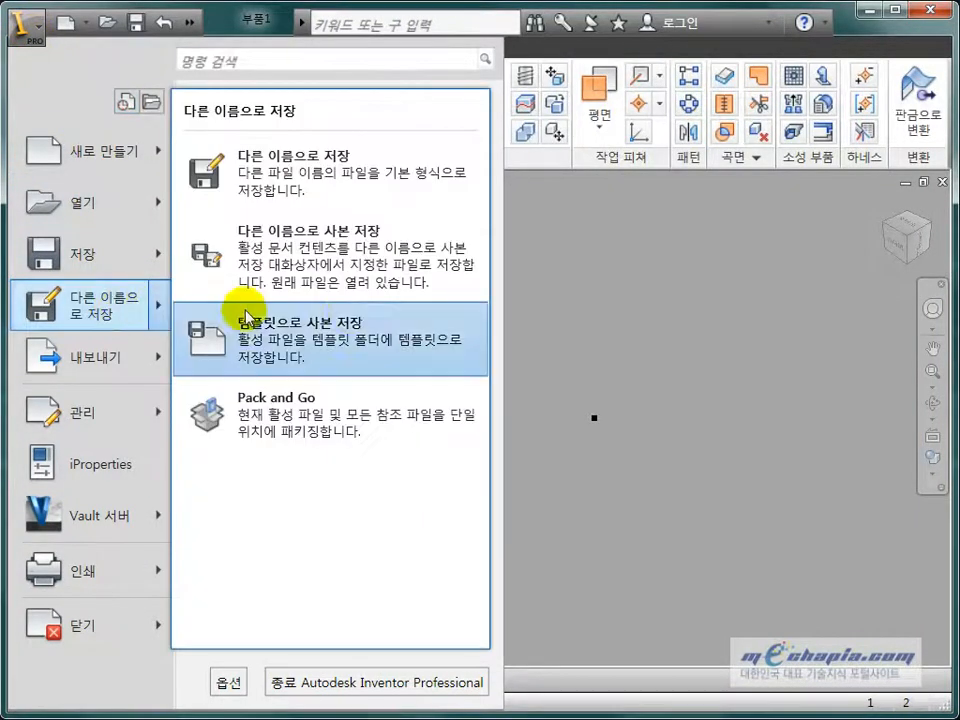
{"action": "left_click", "coordinate": [362, 332]}
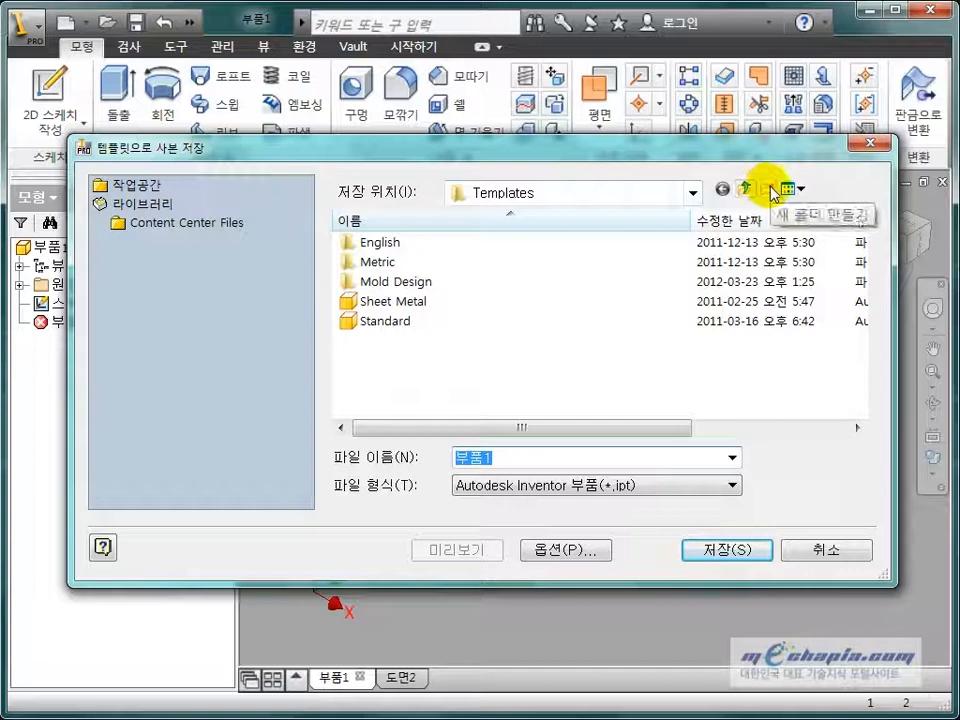
- Create a folder named 메카피아 inside the Templates folder and open it as the save location
{"action": "left_click", "coordinate": [772, 189]}
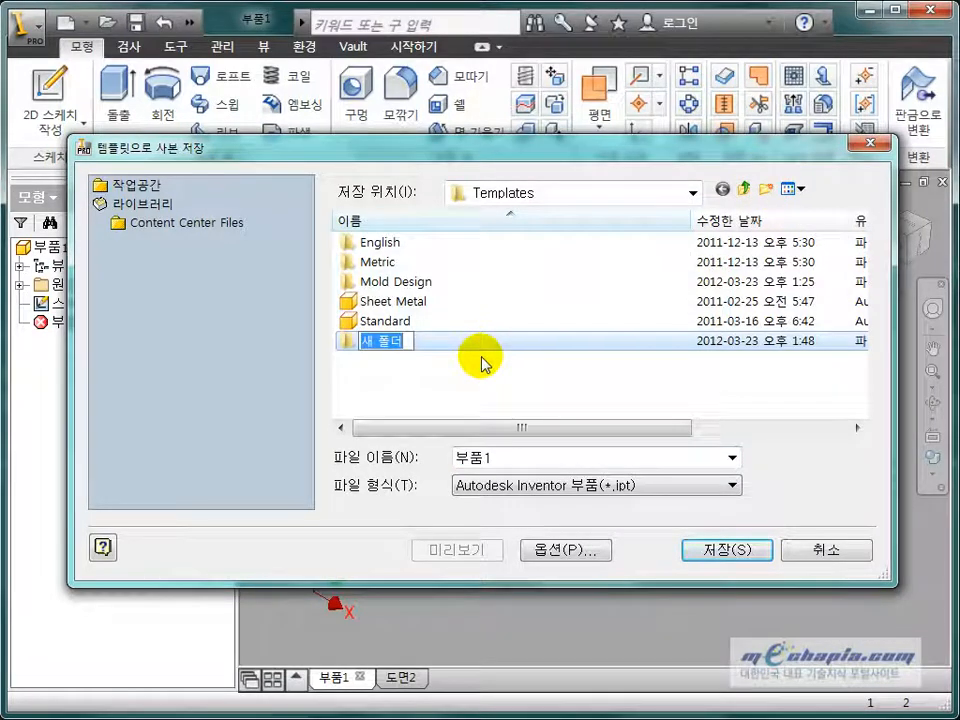
{"action": "type", "text": "AP"}
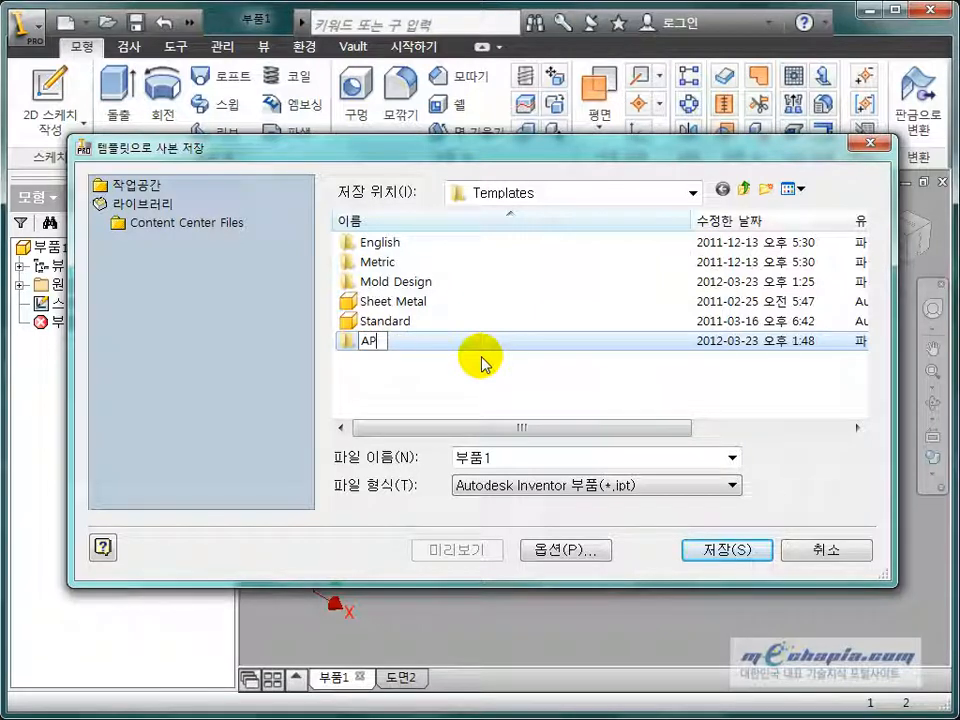
{"action": "type", "text": "카"}
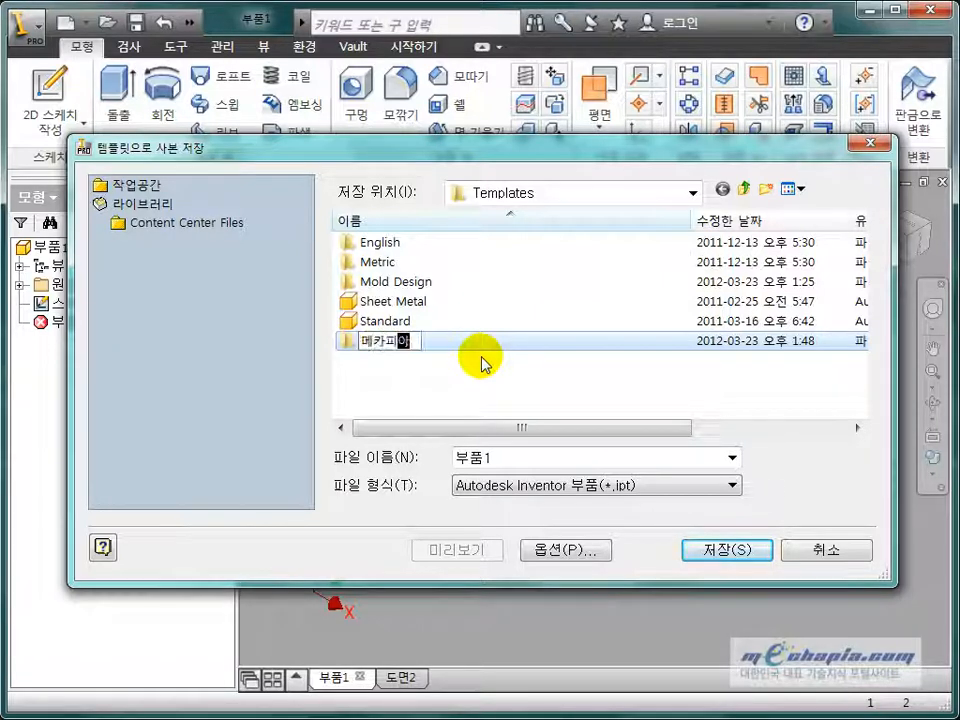
{"action": "type", "text": "피아"}
{"action": "key", "text": "Return"}
{"action": "key", "text": "Return"}
- Name the template file 부품 템플릿 and save it in the 메카피아 folder
{"action": "double_click", "coordinate": [505, 458]}
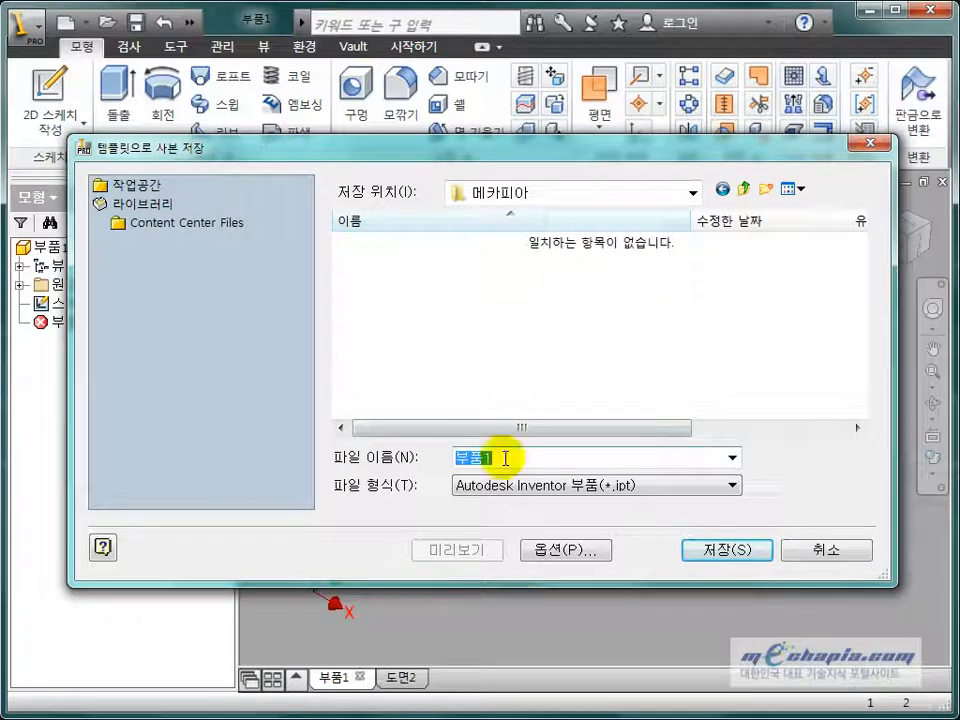
{"action": "type", "text": "부품 템"}
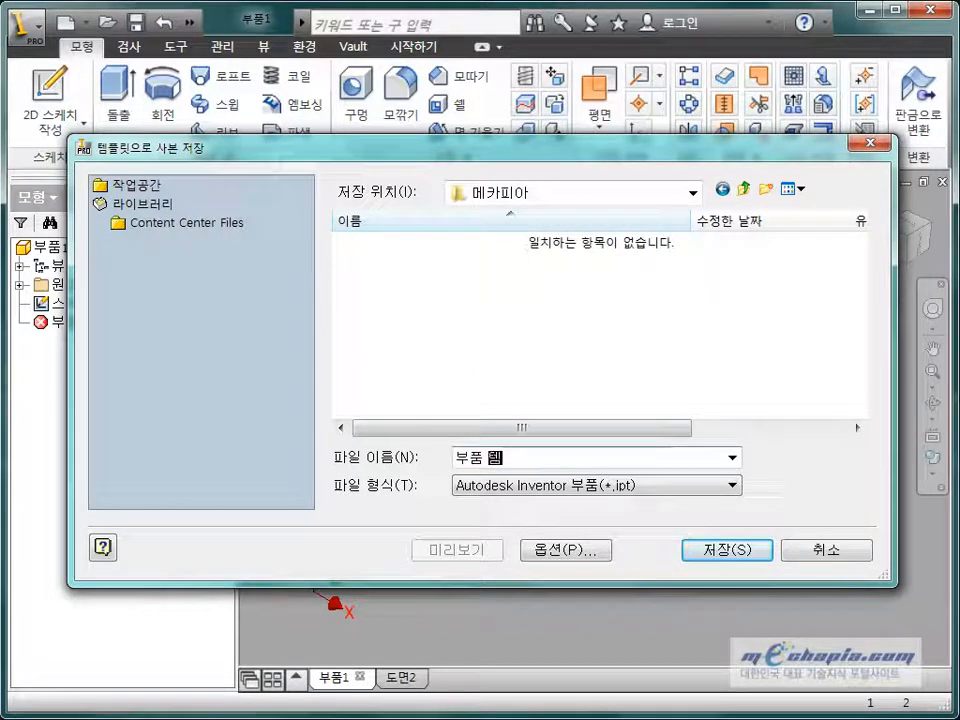
{"action": "type", "text": "플릿"}
{"action": "key", "text": "Return"}
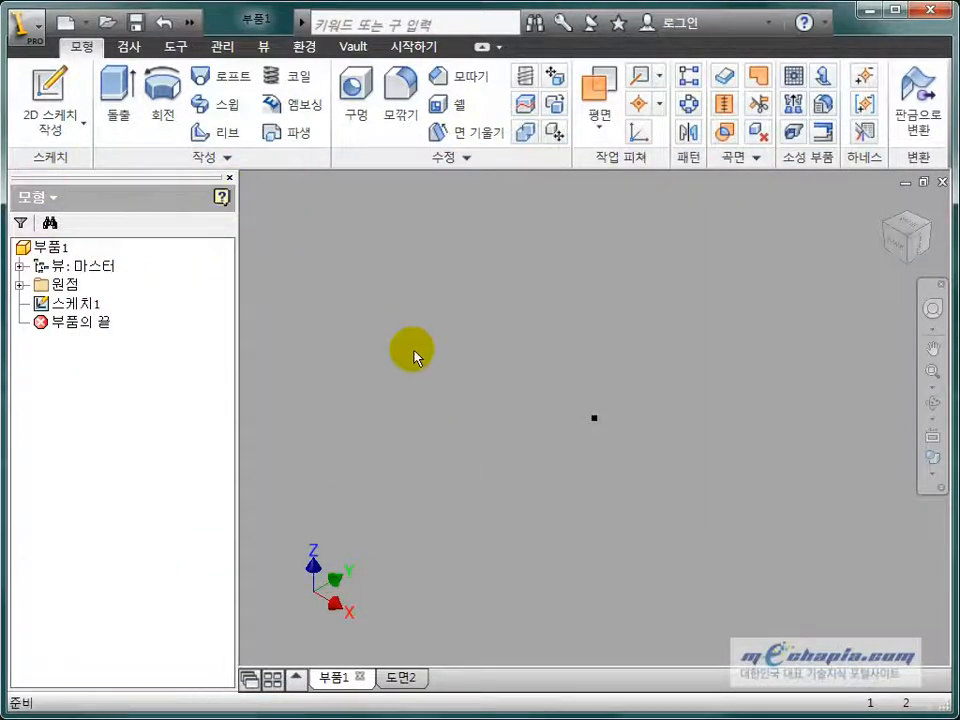
- Close the part 부품1 and the drawing 도면2
{"action": "left_click", "coordinate": [944, 184]}
{"action": "left_click", "coordinate": [407, 409]}
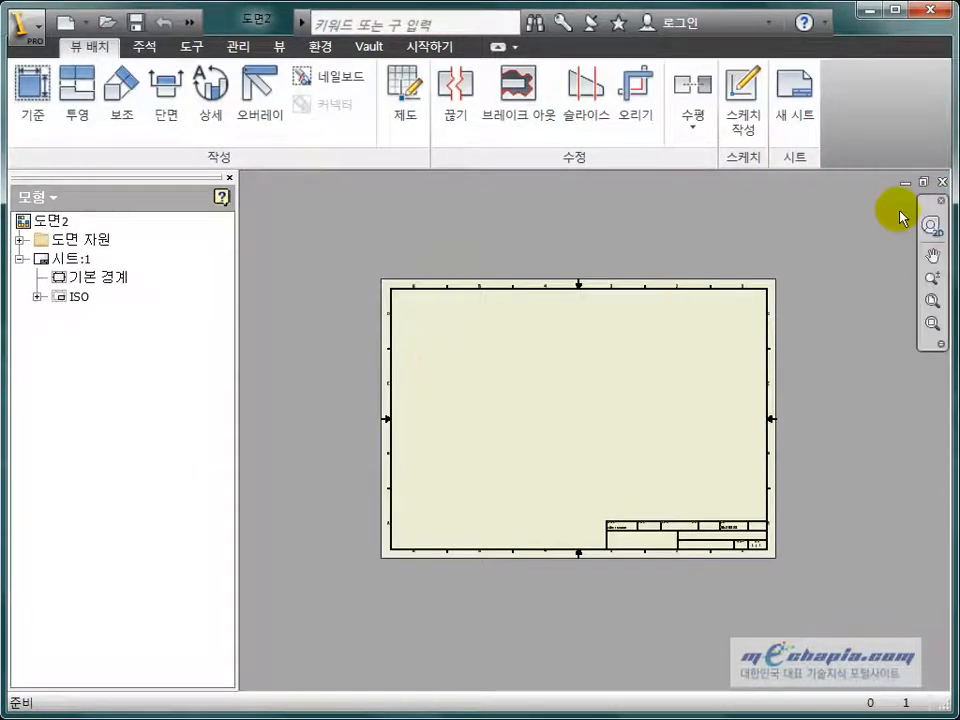
{"action": "left_click", "coordinate": [941, 182]}
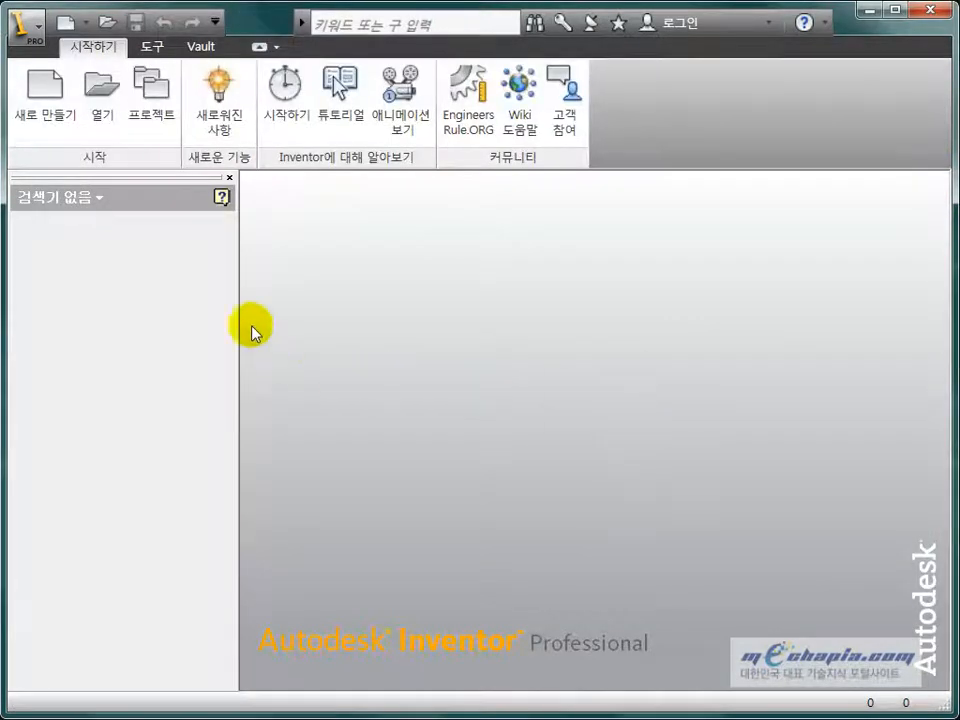
- Create a new part from the 부품 템플릿.ipt template in the 메카피아 template group
{"action": "left_click", "coordinate": [49, 115]}
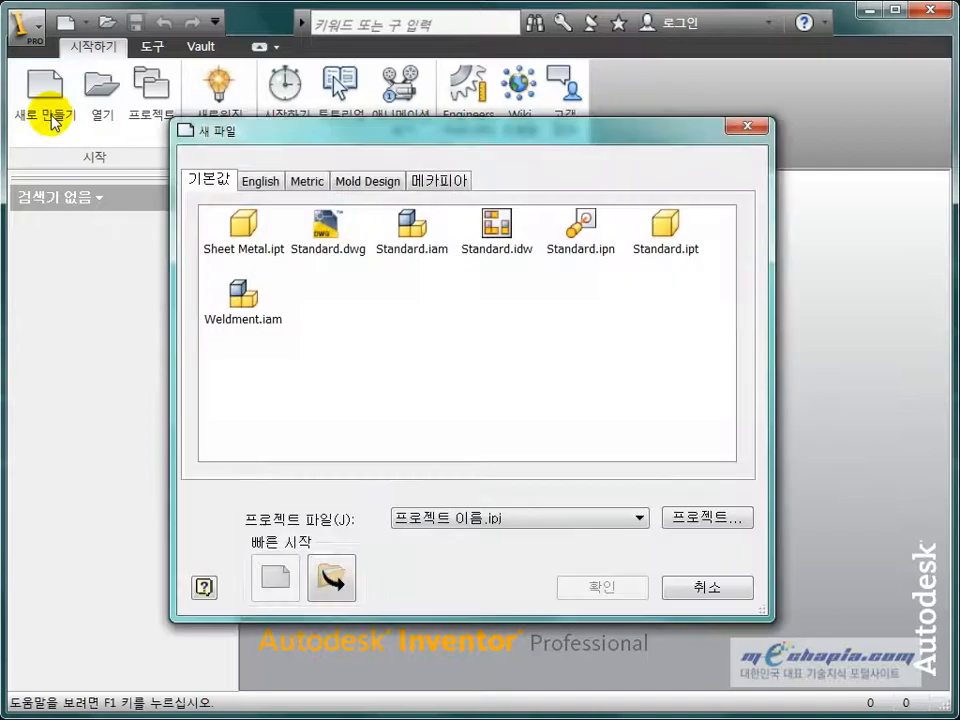
{"action": "left_click_drag", "start_coordinate": [387, 145], "coordinate": [386, 137]}
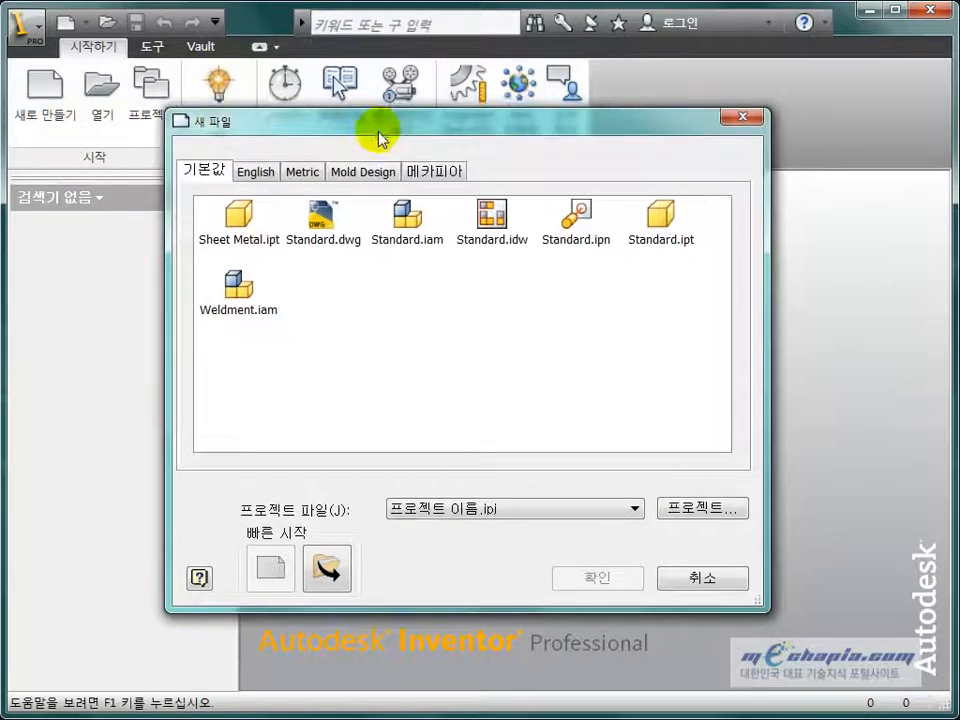
{"action": "left_click", "coordinate": [436, 178]}
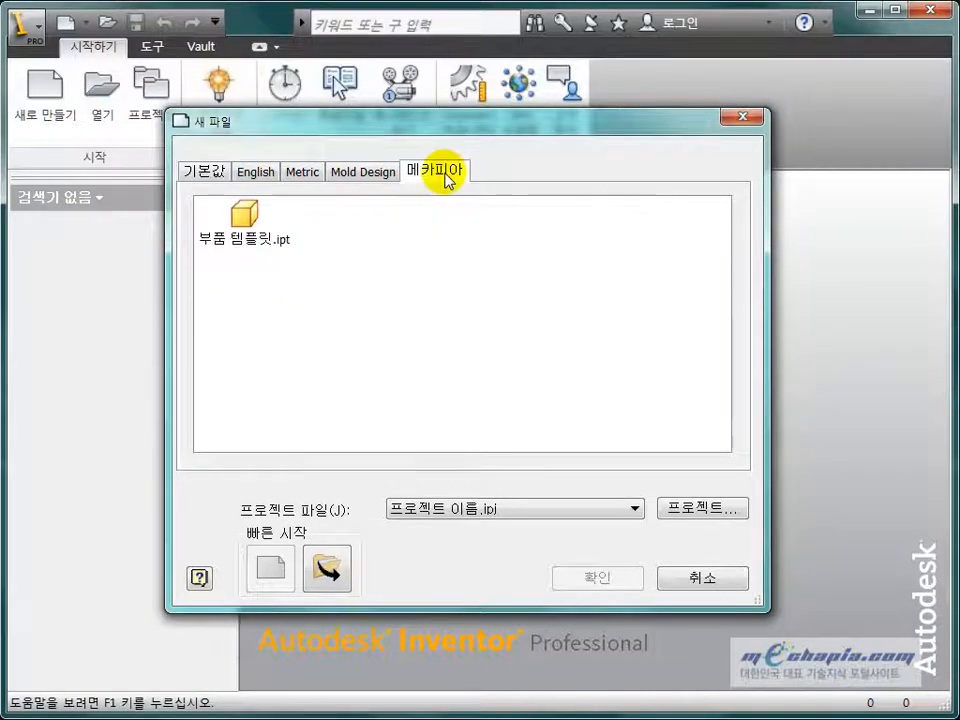
{"action": "left_click", "coordinate": [259, 236]}
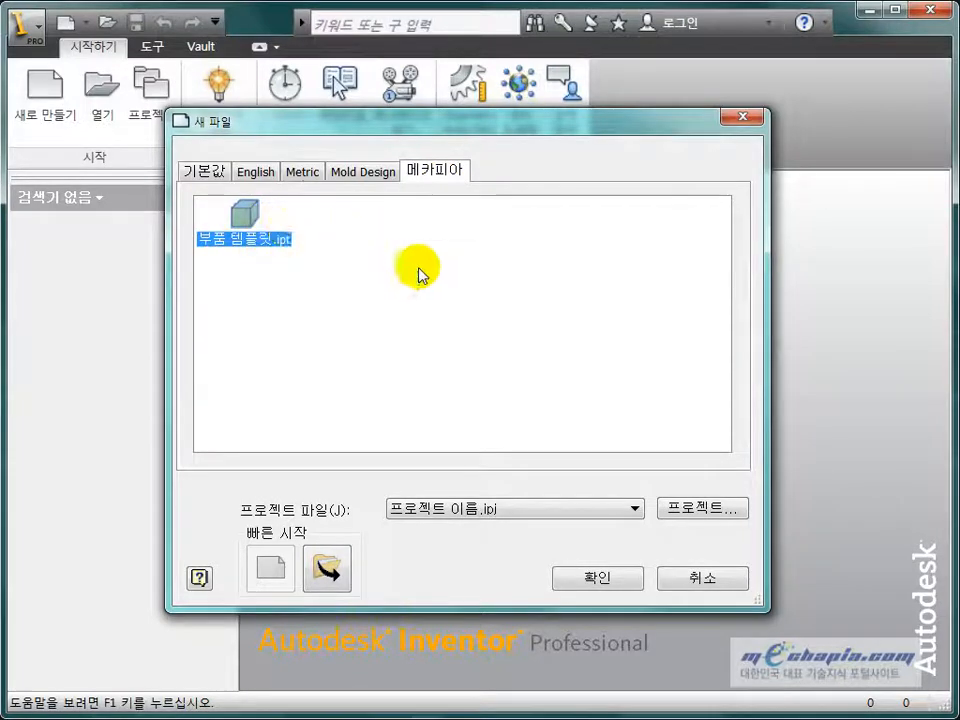
{"action": "left_click", "coordinate": [630, 581]}
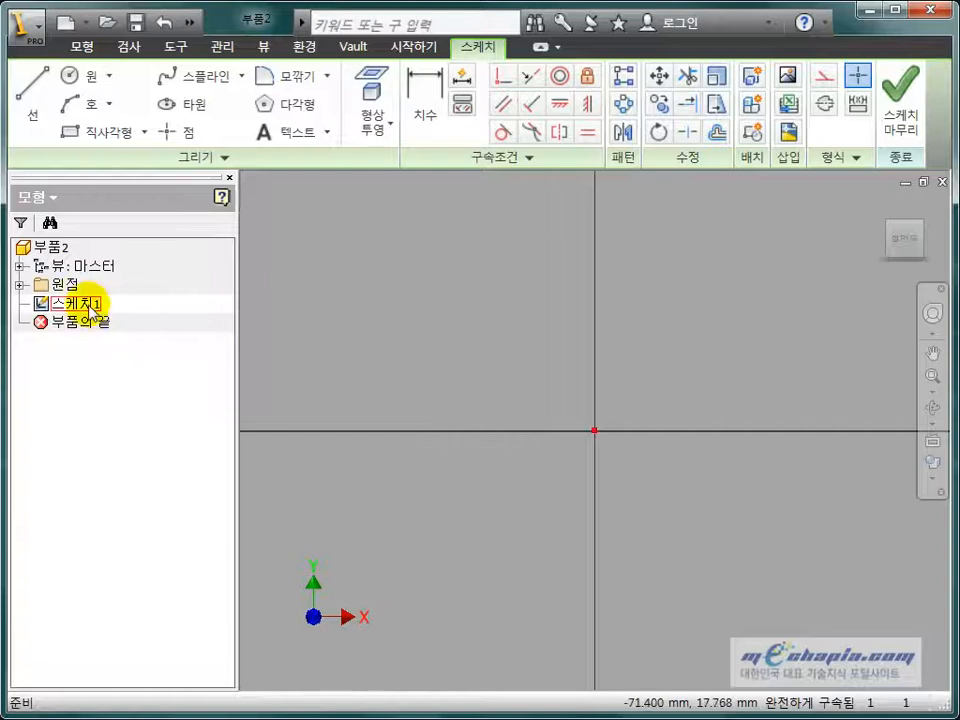
- Check the custom iProperties carried into the new part from the template, and close the part
{"action": "left_click", "coordinate": [24, 26]}
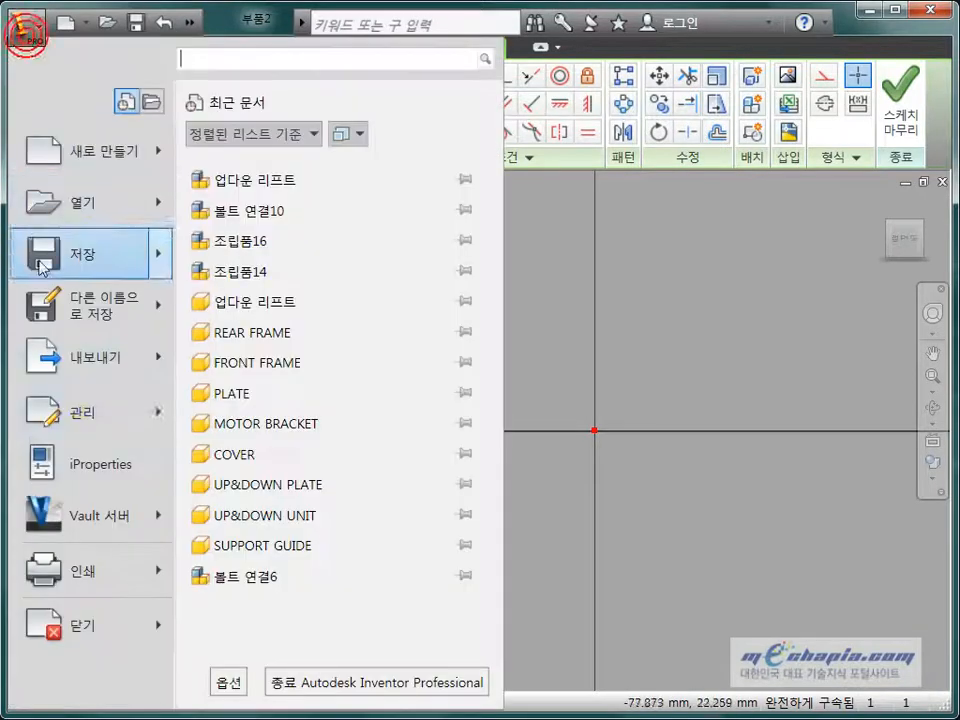
{"action": "left_click", "coordinate": [112, 463]}
{"action": "left_click", "coordinate": [456, 60]}
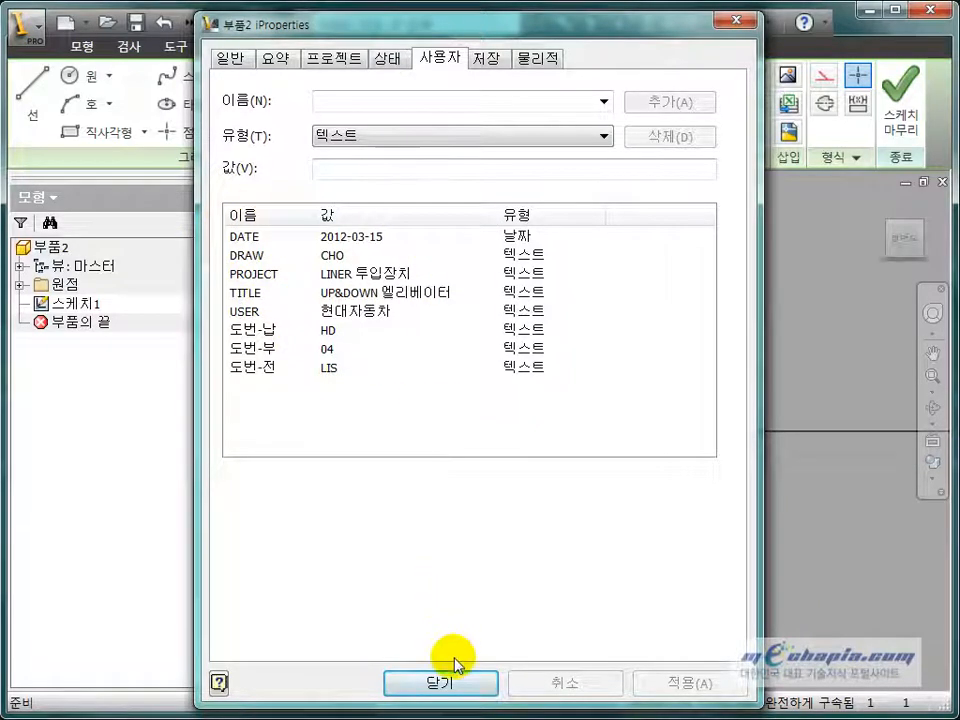
{"action": "left_click", "coordinate": [455, 688]}
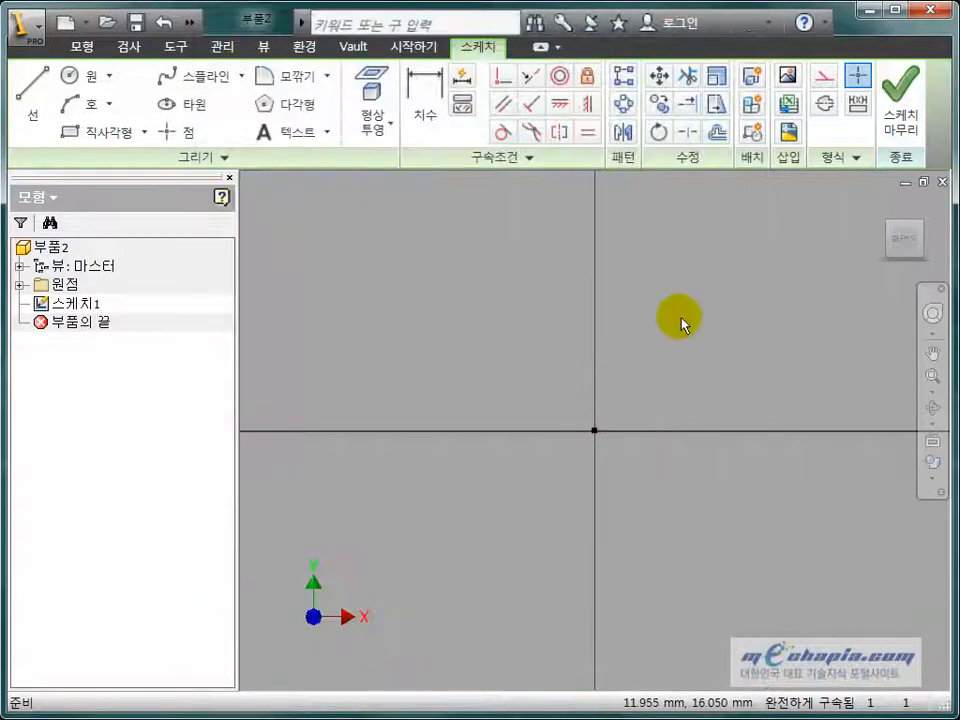
{"action": "left_click", "coordinate": [943, 183]}
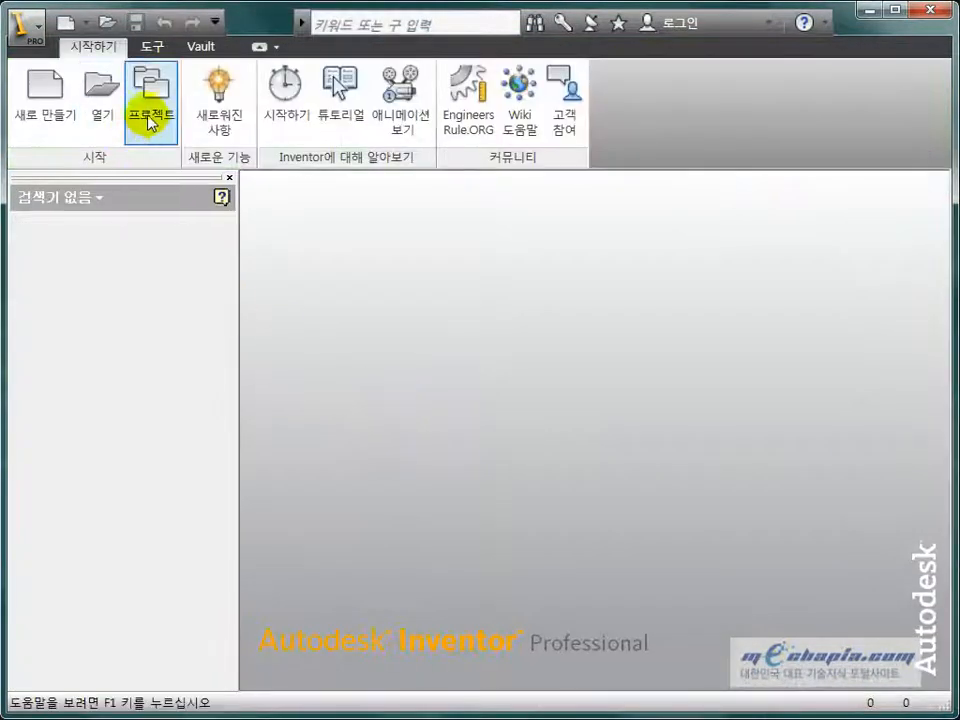
- Create a new assembly from the default Standard.iam template
{"action": "left_click", "coordinate": [60, 88]}
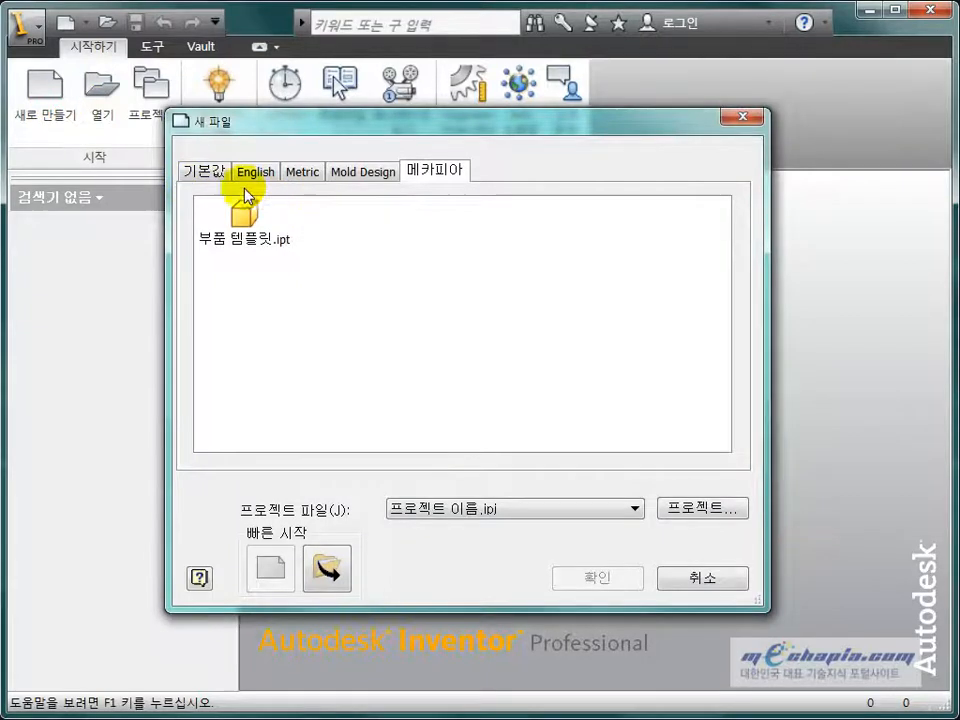
{"action": "left_click", "coordinate": [205, 171]}
{"action": "left_click", "coordinate": [410, 224]}
{"action": "double_click", "coordinate": [412, 226]}
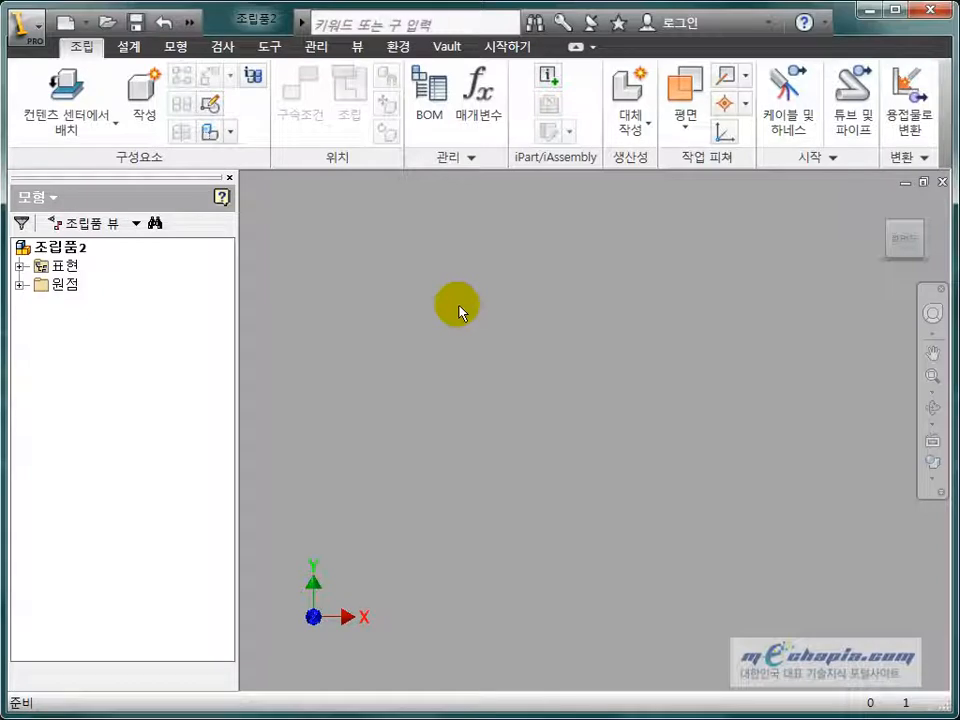
- Open the assembly's iProperties, check its physical and custom properties, and consult the title block field list in Notepad
{"action": "left_click", "coordinate": [28, 36]}
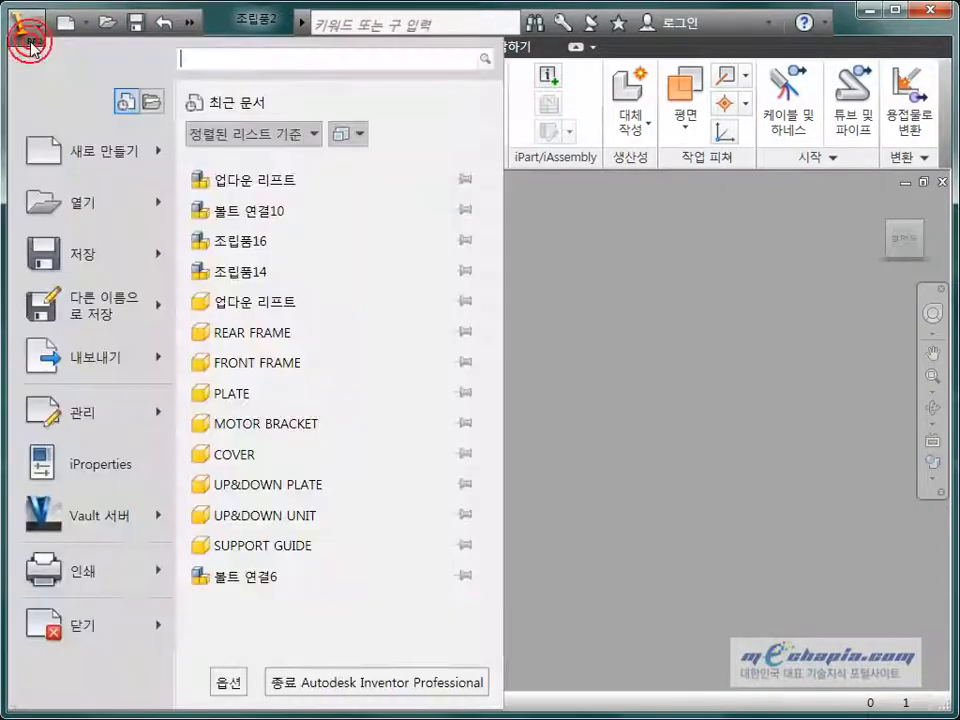
{"action": "left_click", "coordinate": [92, 487]}
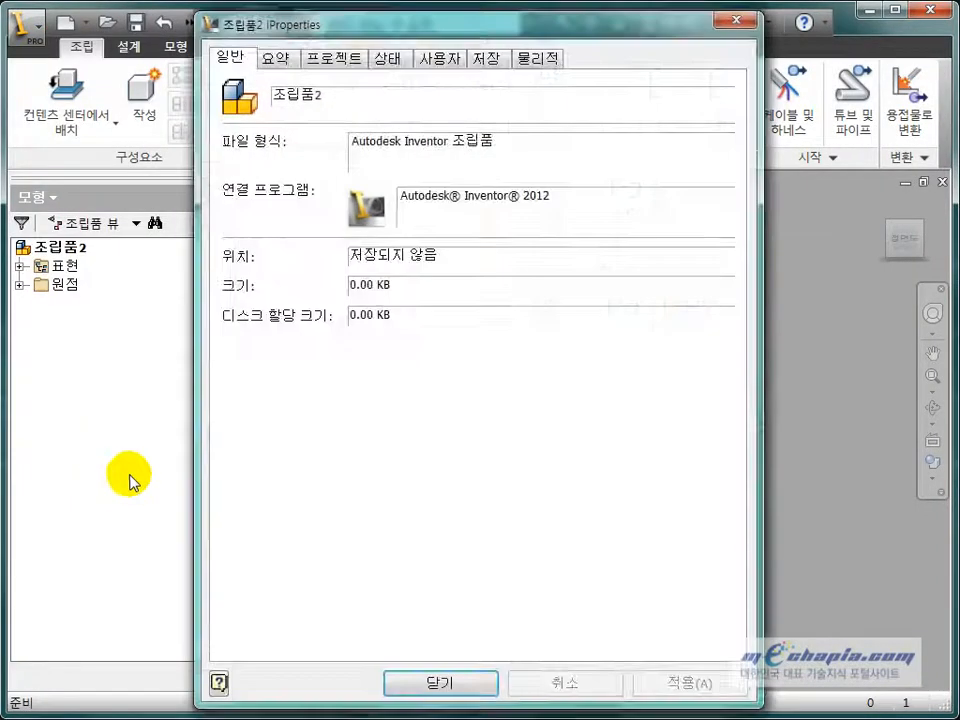
{"action": "left_click", "coordinate": [527, 60]}
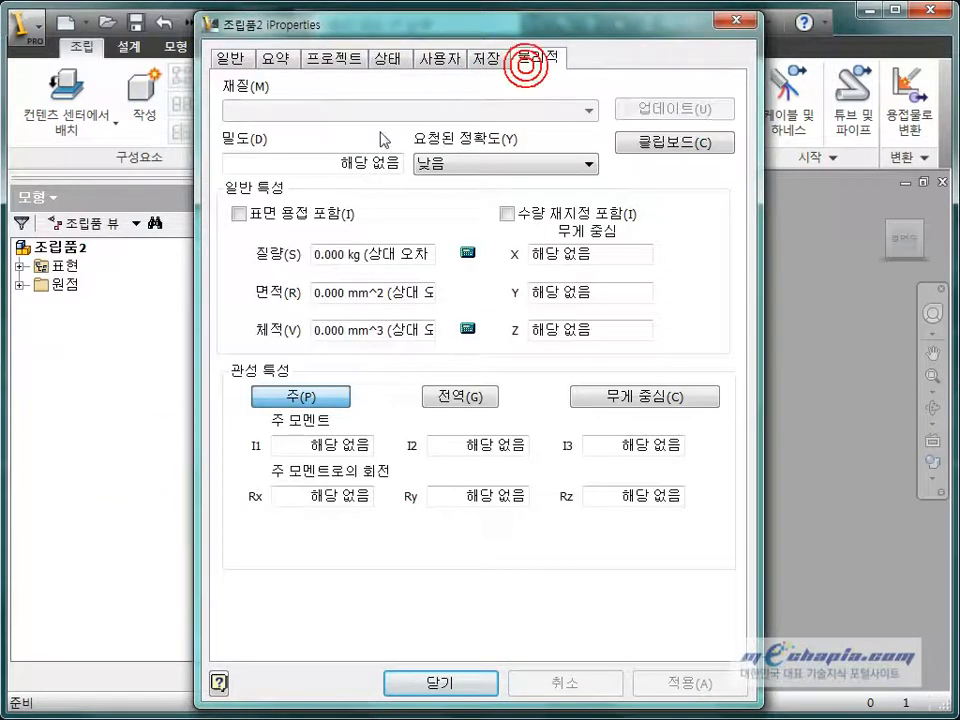
{"action": "left_click", "coordinate": [428, 60]}
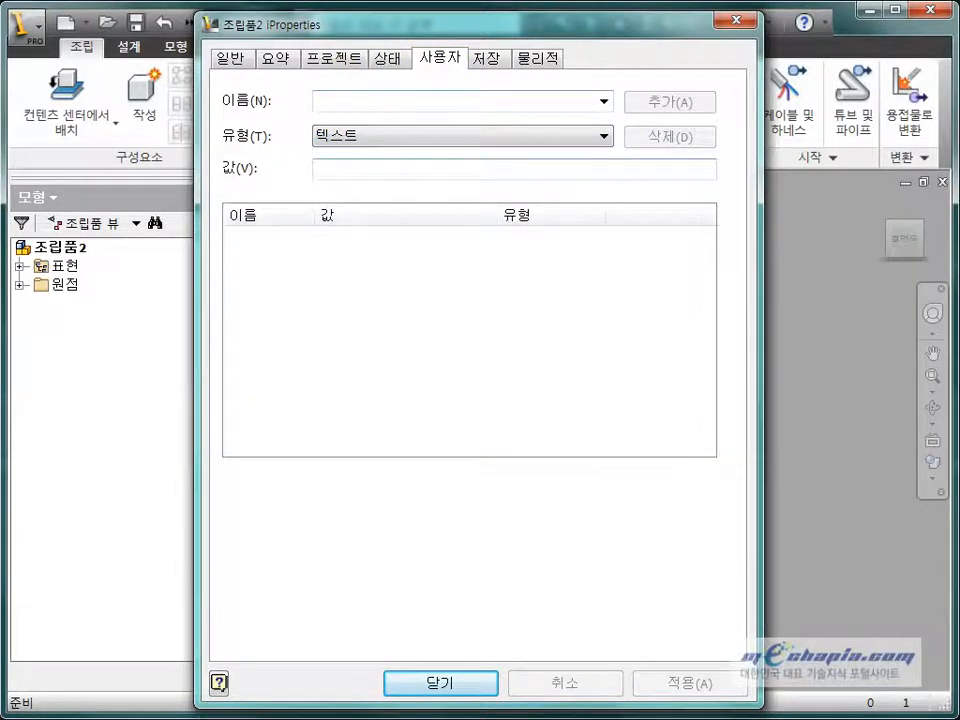
{"action": "key", "text": "alt+Tab"}
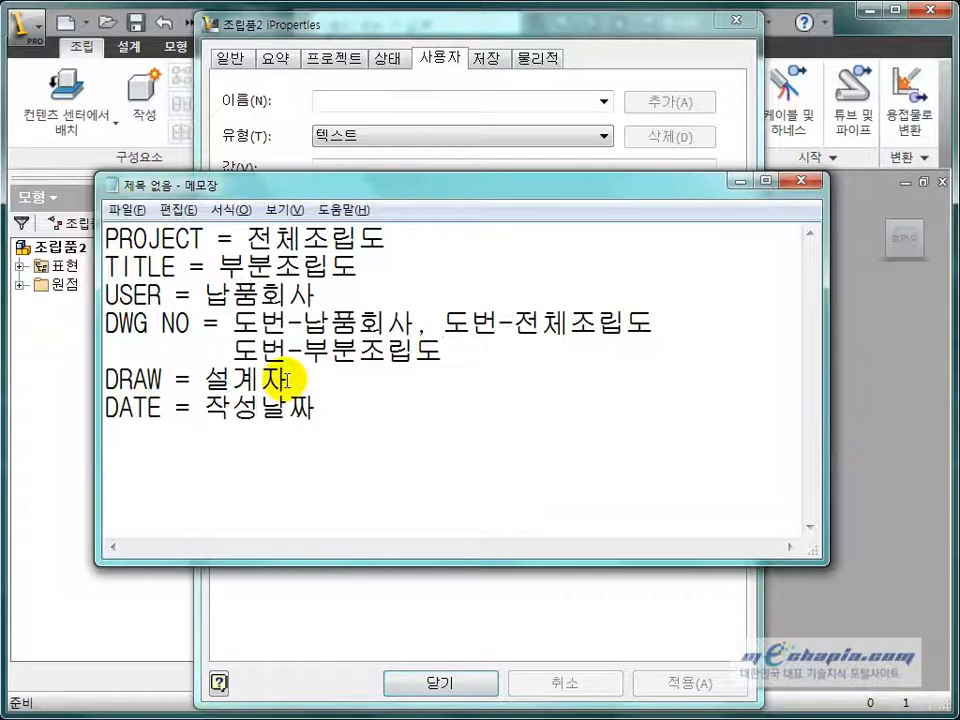
{"action": "left_click", "coordinate": [385, 104]}
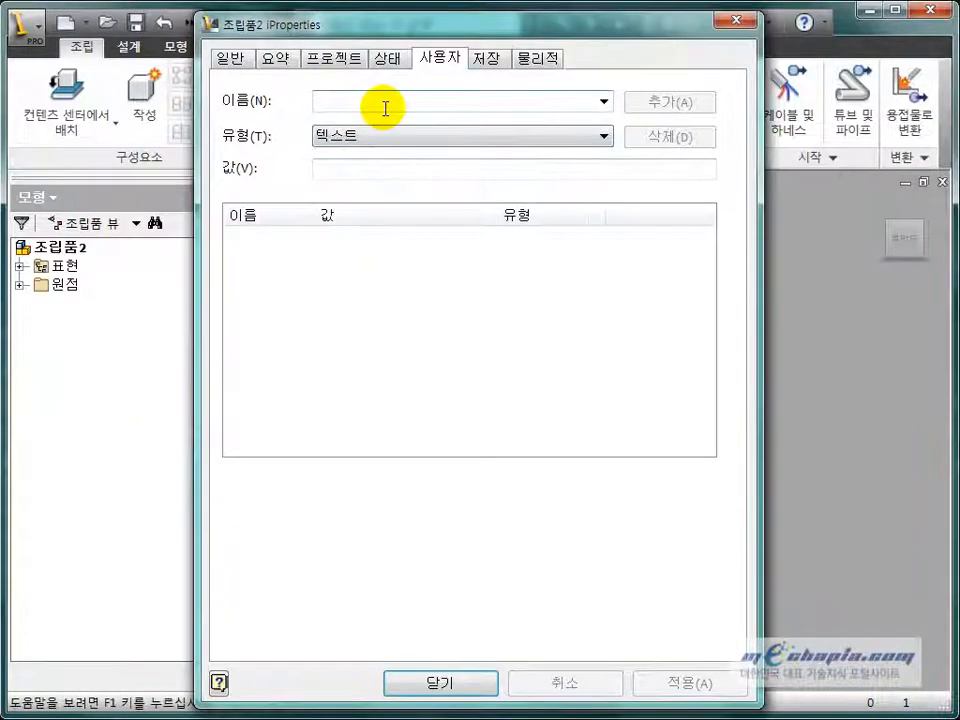
{"action": "type", "text": "전ㅌ"}
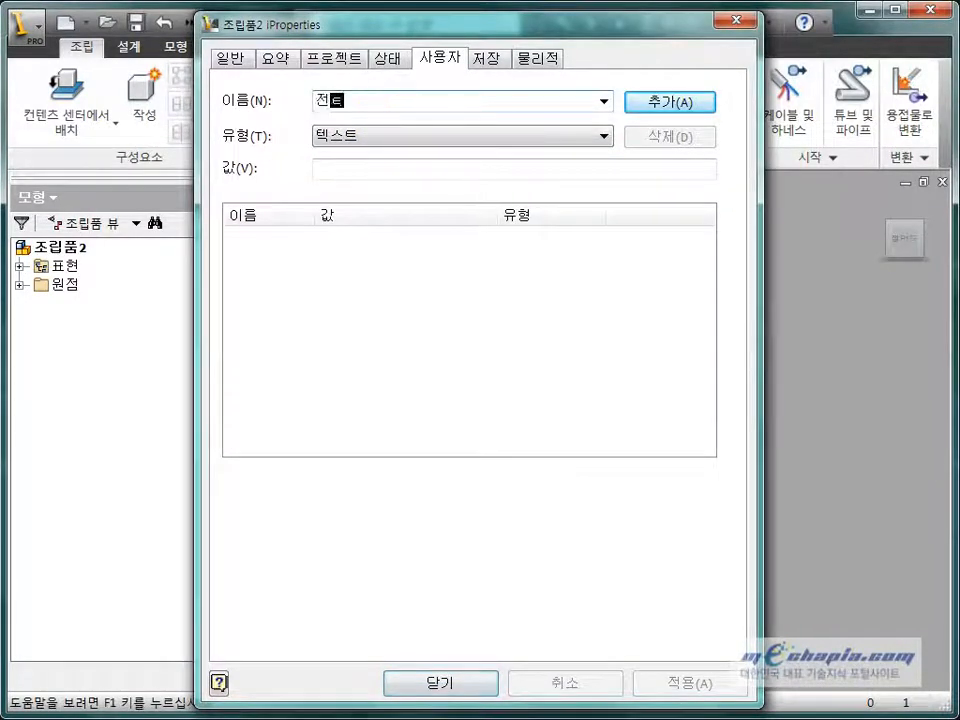
{"action": "type", "text": "중"}
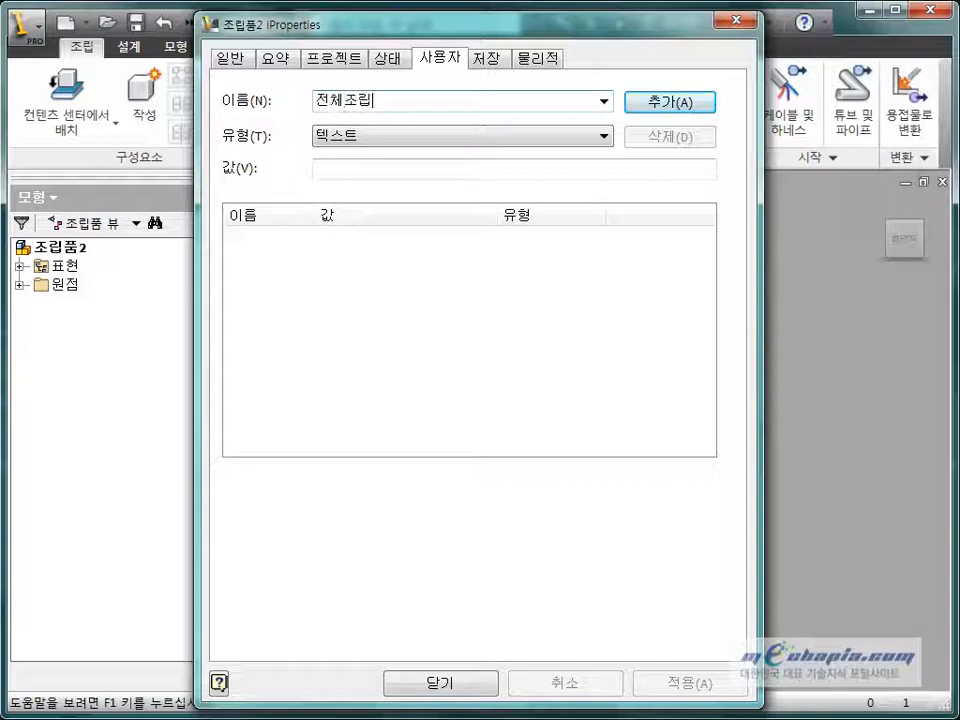
{"action": "key", "text": "BackSpace"}
{"action": "key", "text": "BackSpace"}
{"action": "key", "text": "BackSpace"}
{"action": "key", "text": "BackSpace"}
- Add the assembly's custom properties matching the title block fields, with PROJECT set to LINEAR 투입장치, and accept the iProperties
{"action": "type", "text": "PROJECT"}
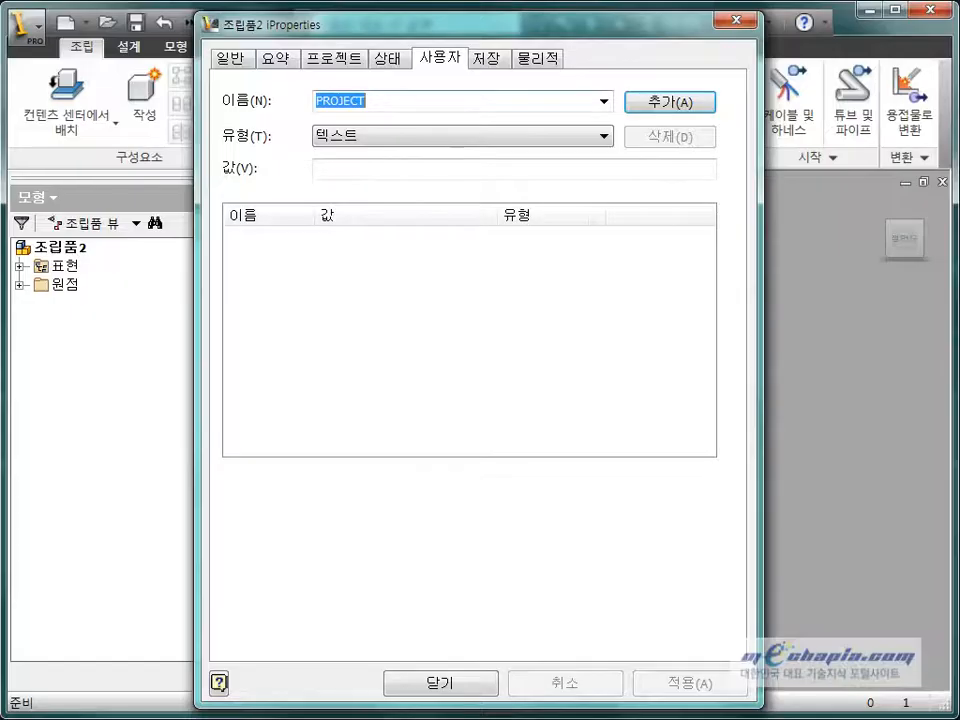
{"action": "left_click", "coordinate": [428, 175]}
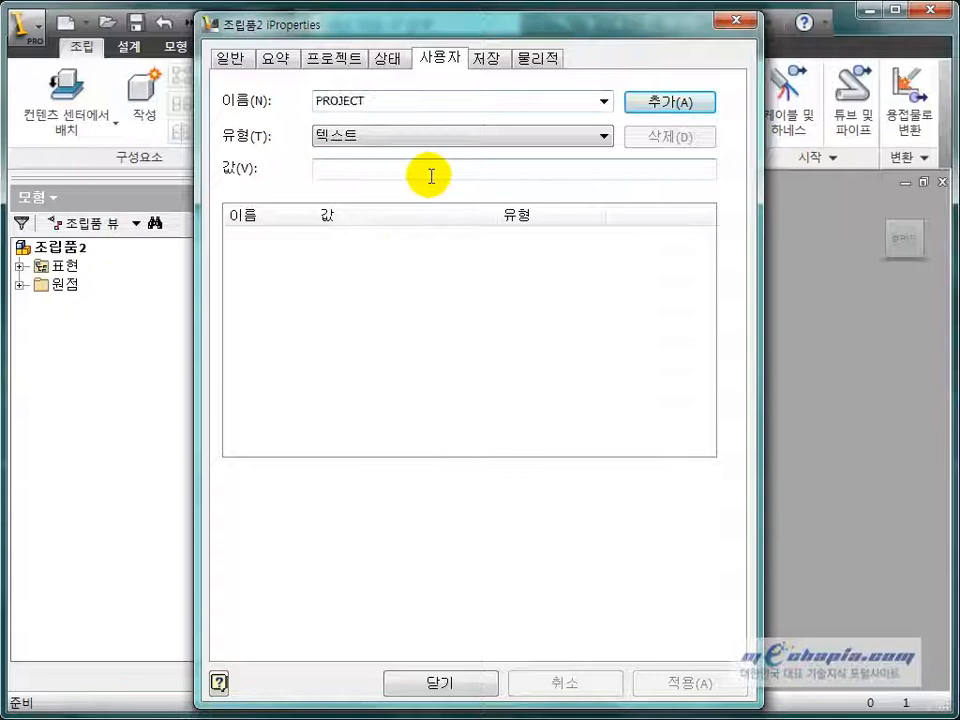
{"action": "type", "text": "내"}
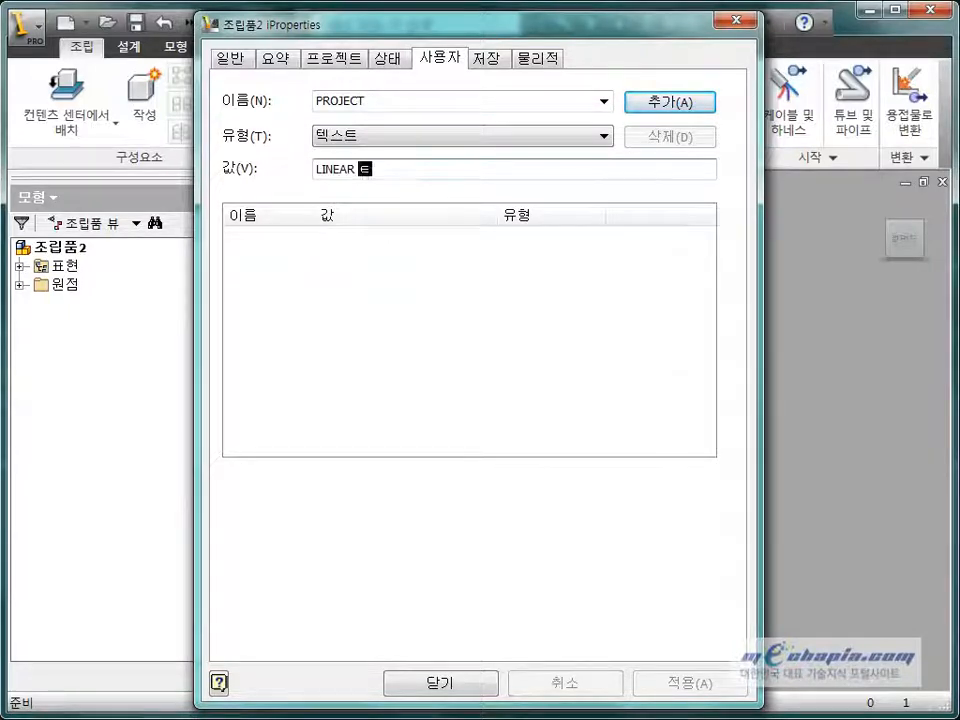
{"action": "type", "text": "투이"}
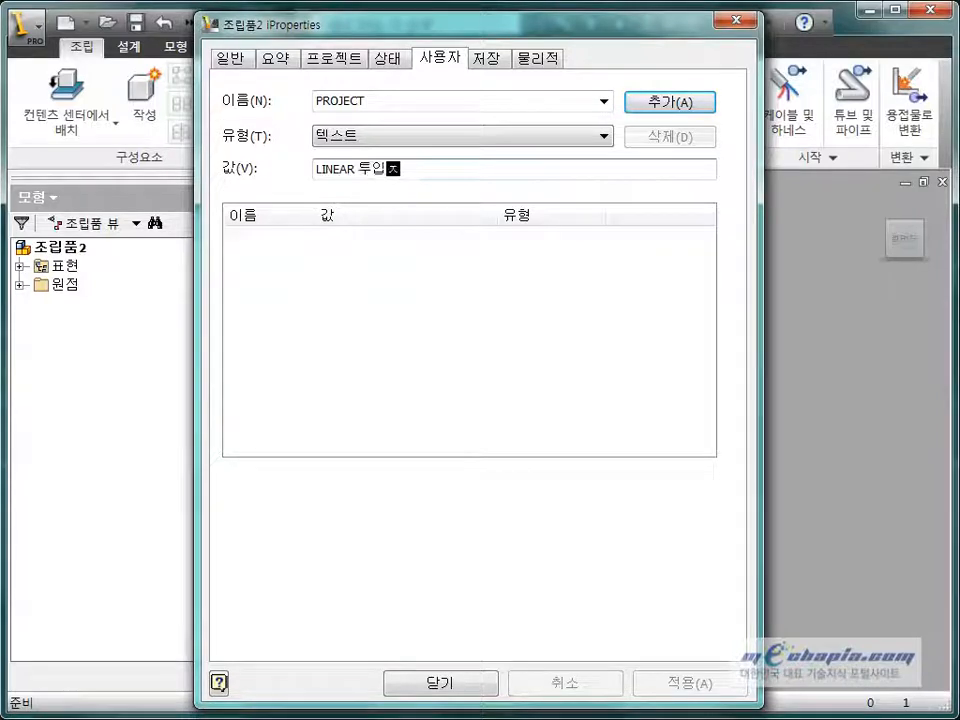
{"action": "key", "text": "Return"}
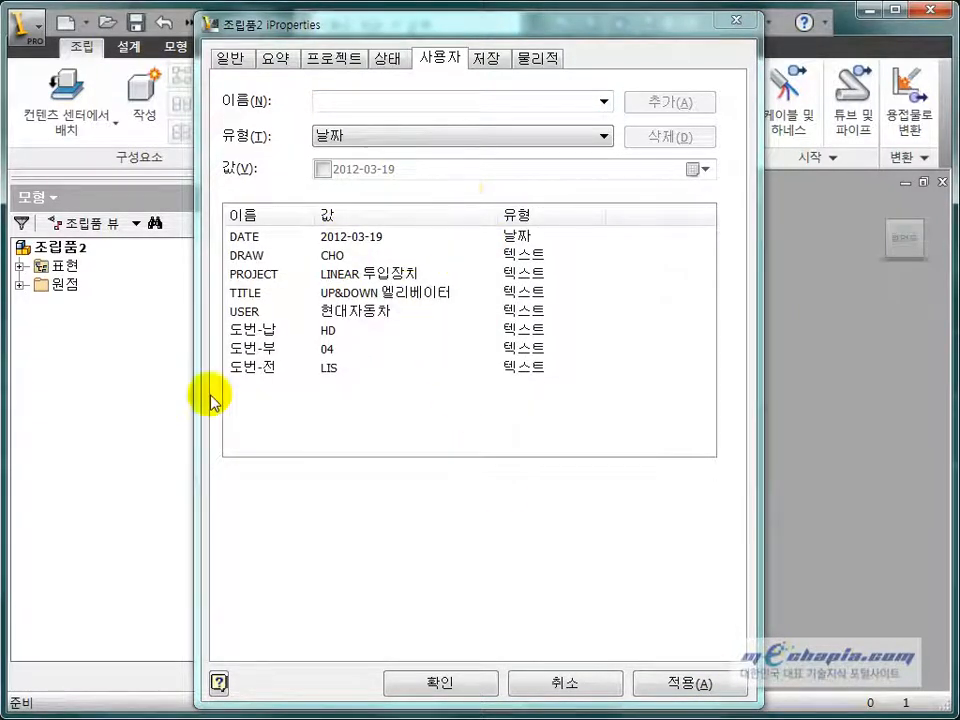
{"action": "left_click", "coordinate": [444, 682]}
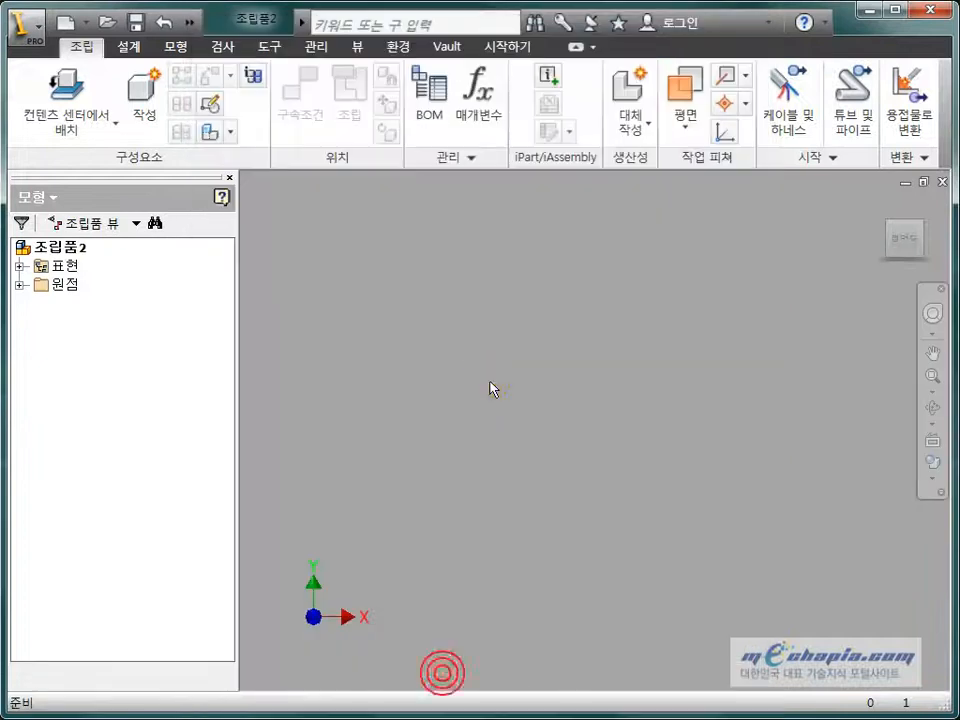
- Save a copy of the assembly as a template named 조립품 템플릿 in the 메카피아 folder
{"action": "left_click", "coordinate": [28, 30]}
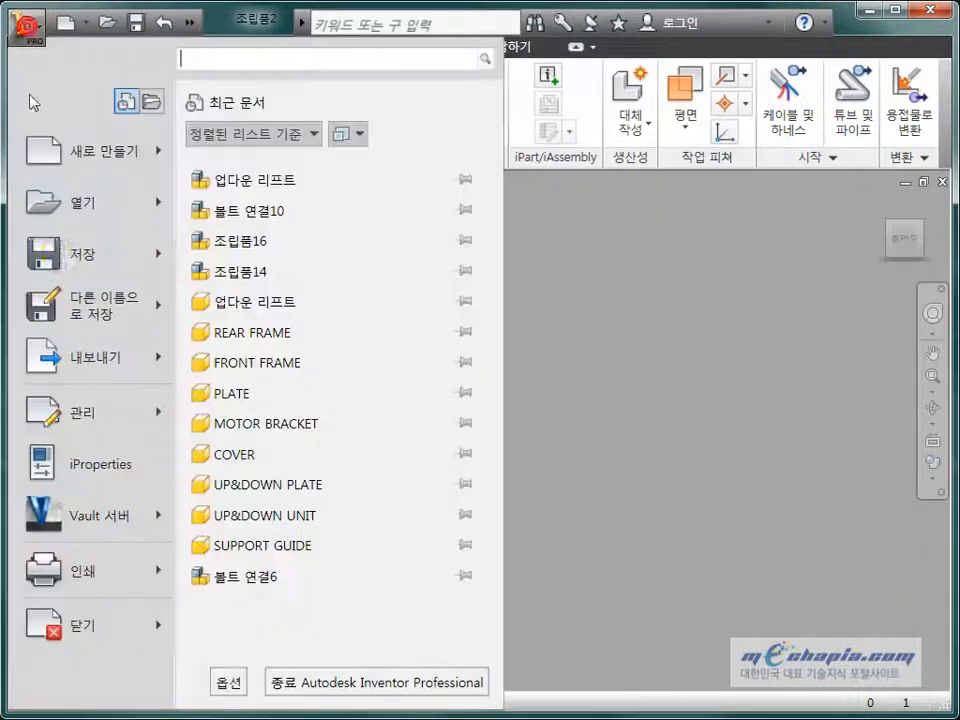
{"action": "mouse_move", "coordinate": [75, 300]}
{"action": "left_click", "coordinate": [357, 322]}
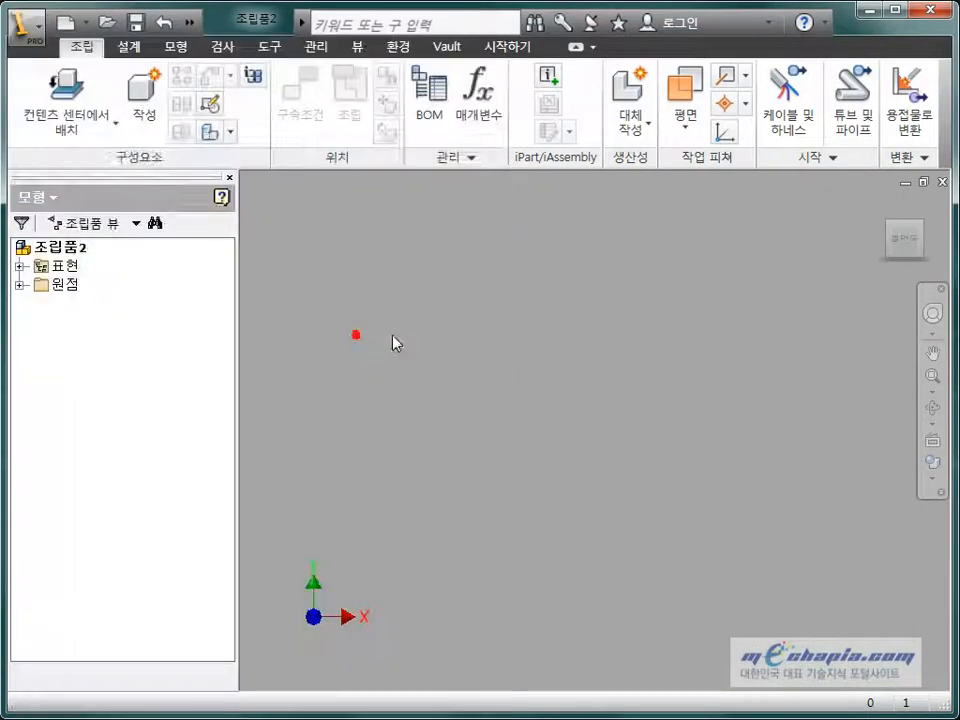
{"action": "double_click", "coordinate": [395, 302]}
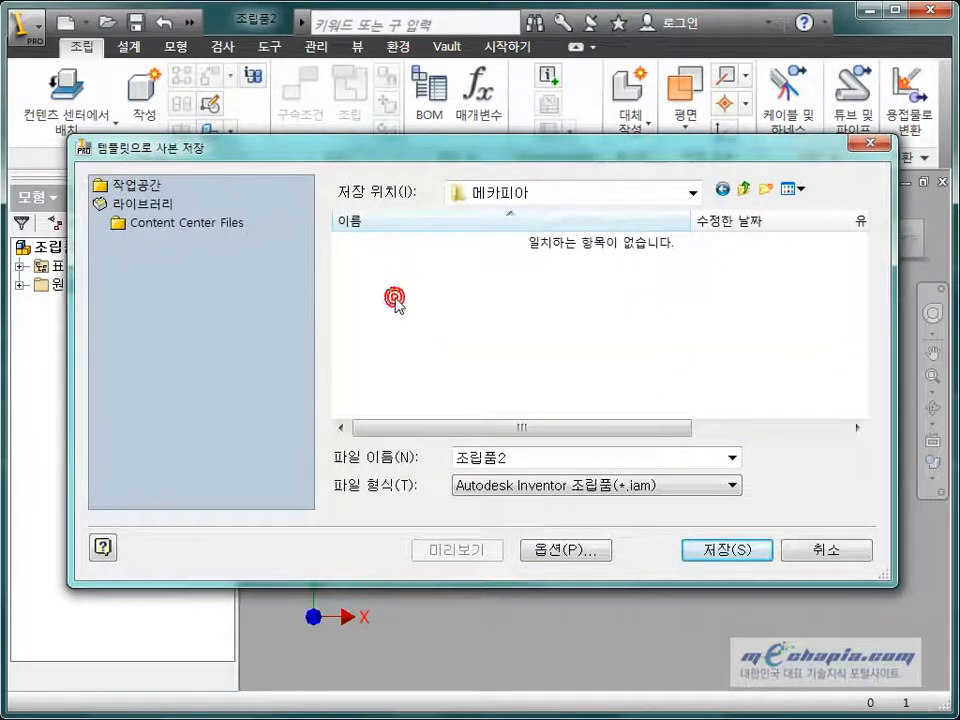
{"action": "double_click", "coordinate": [540, 455]}
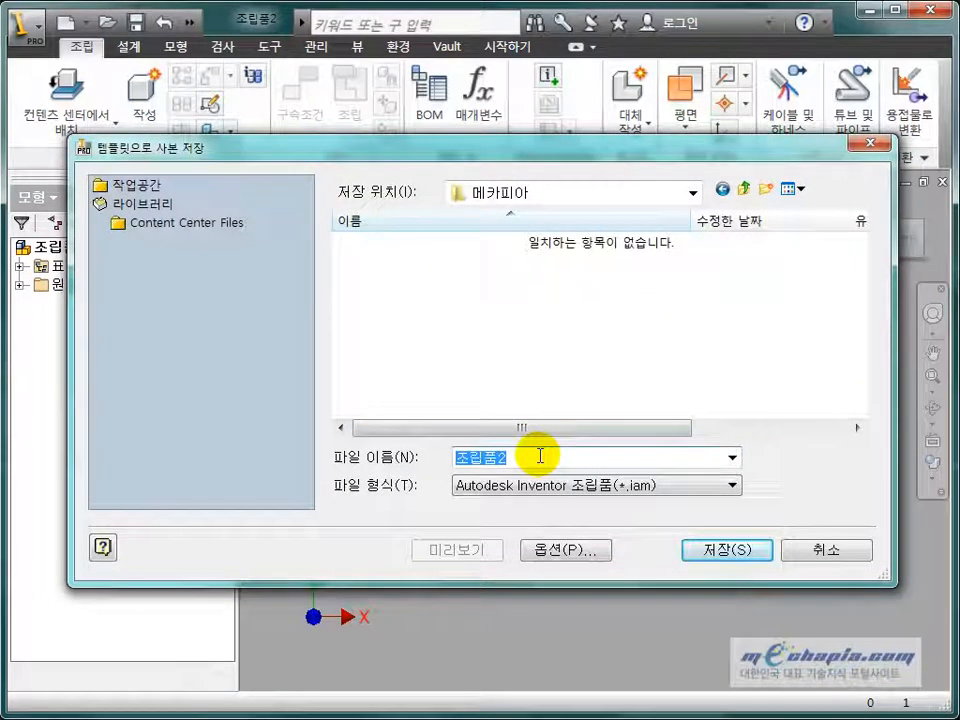
{"action": "type", "text": "WH"}
{"action": "key", "text": "BackSpace"}
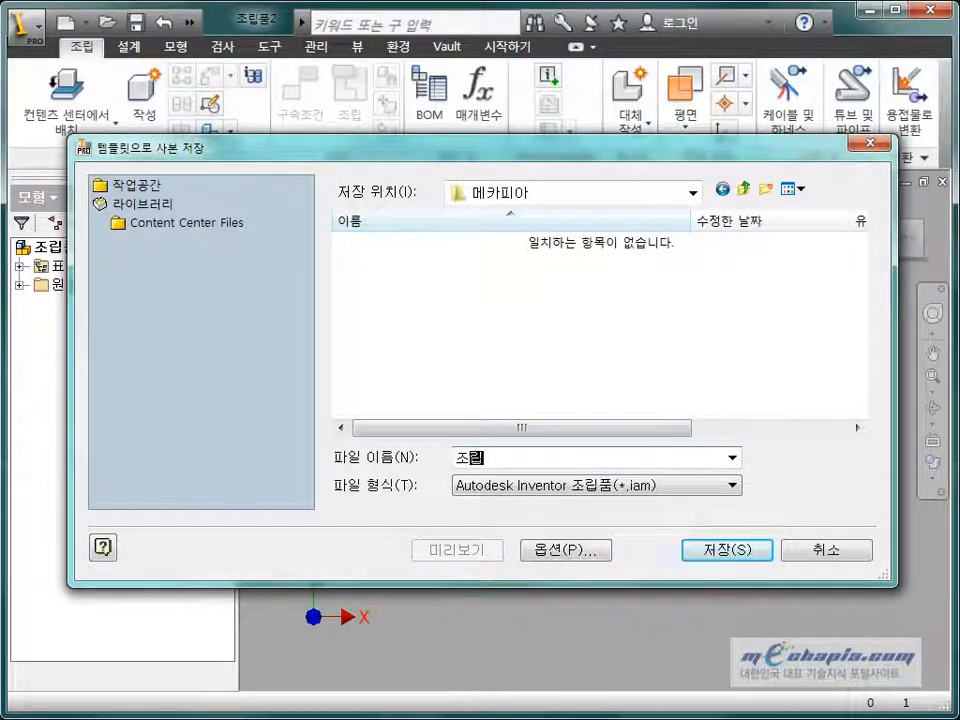
{"action": "type", "text": "조립품 템플릿"}
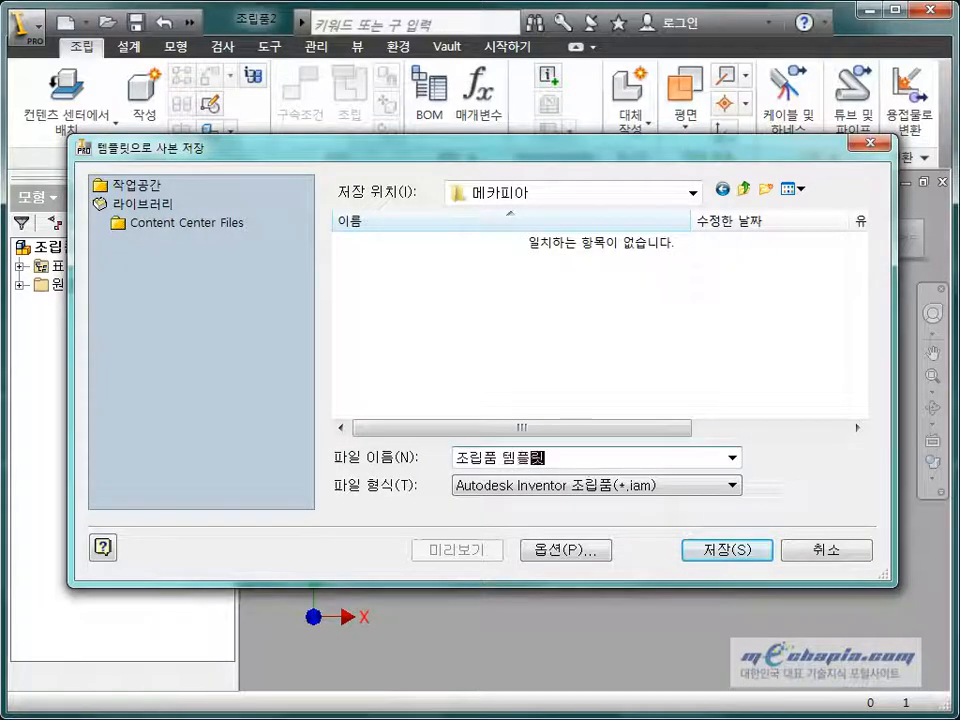
{"action": "key", "text": "Return"}
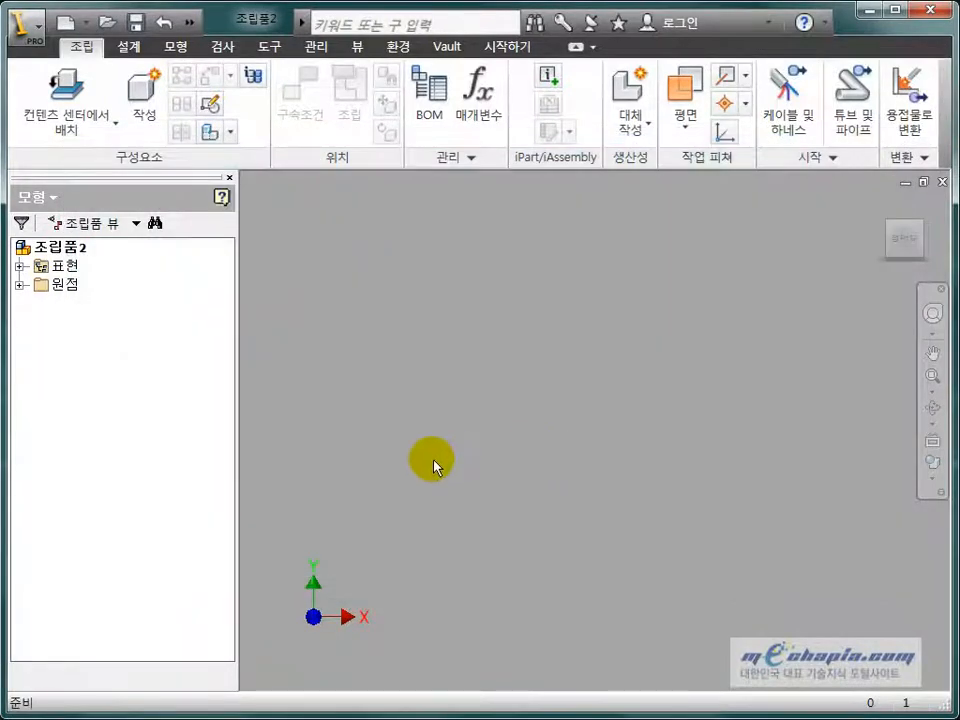
- Close the assembly 조립품2 without saving its changes
{"action": "left_click", "coordinate": [923, 182]}
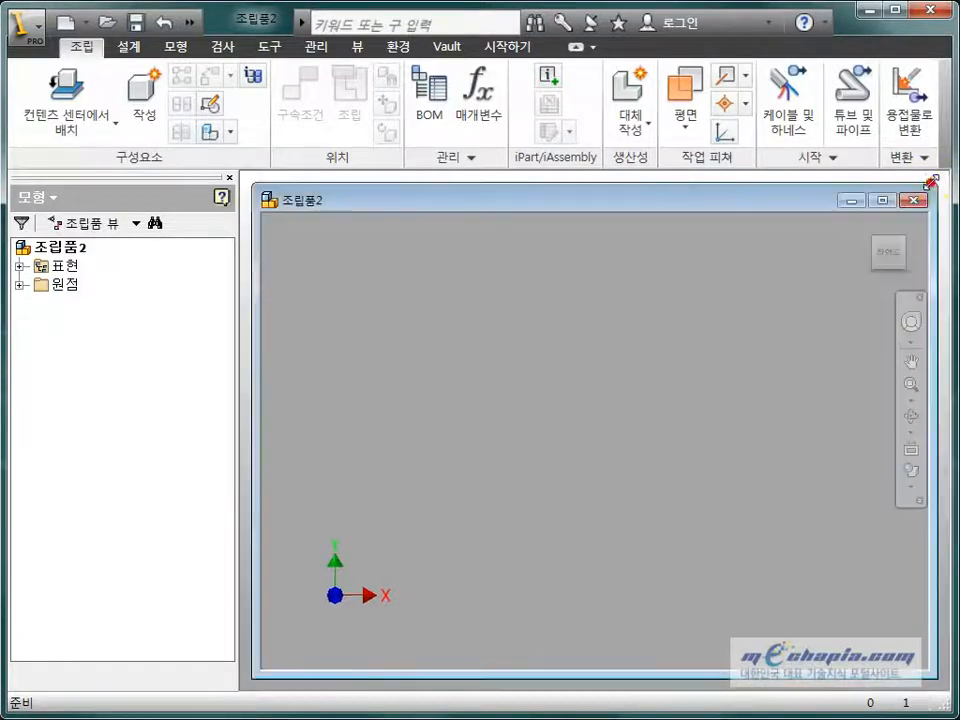
{"action": "left_click", "coordinate": [882, 202]}
{"action": "left_click", "coordinate": [942, 183]}
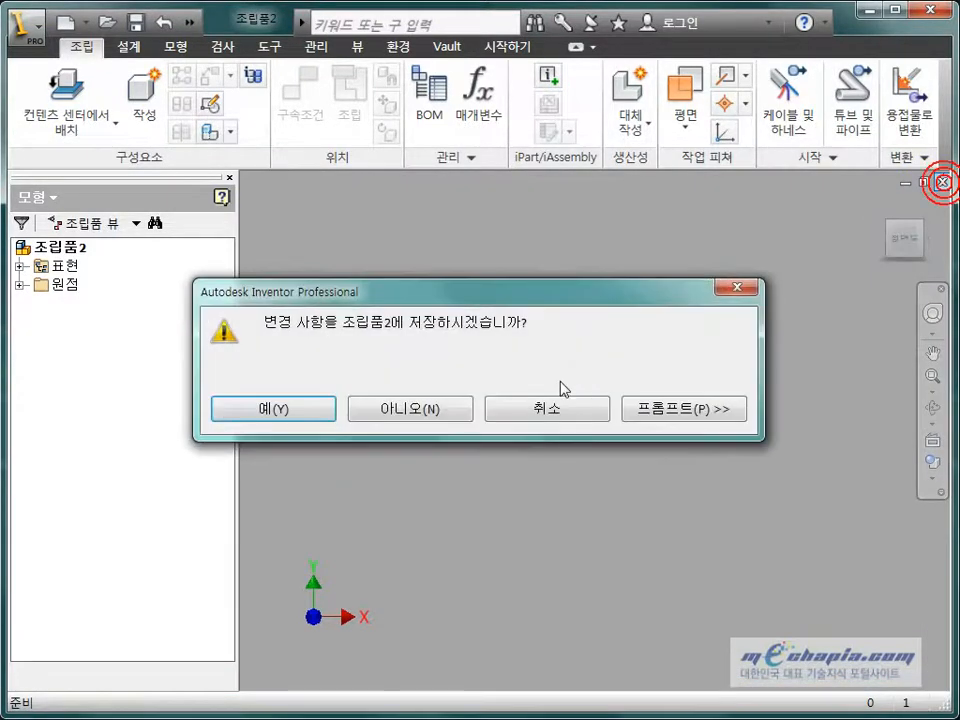
{"action": "left_click", "coordinate": [463, 402]}
- Start a new file and check the part and assembly templates listed in the 메카피아 group
{"action": "left_click", "coordinate": [43, 92]}
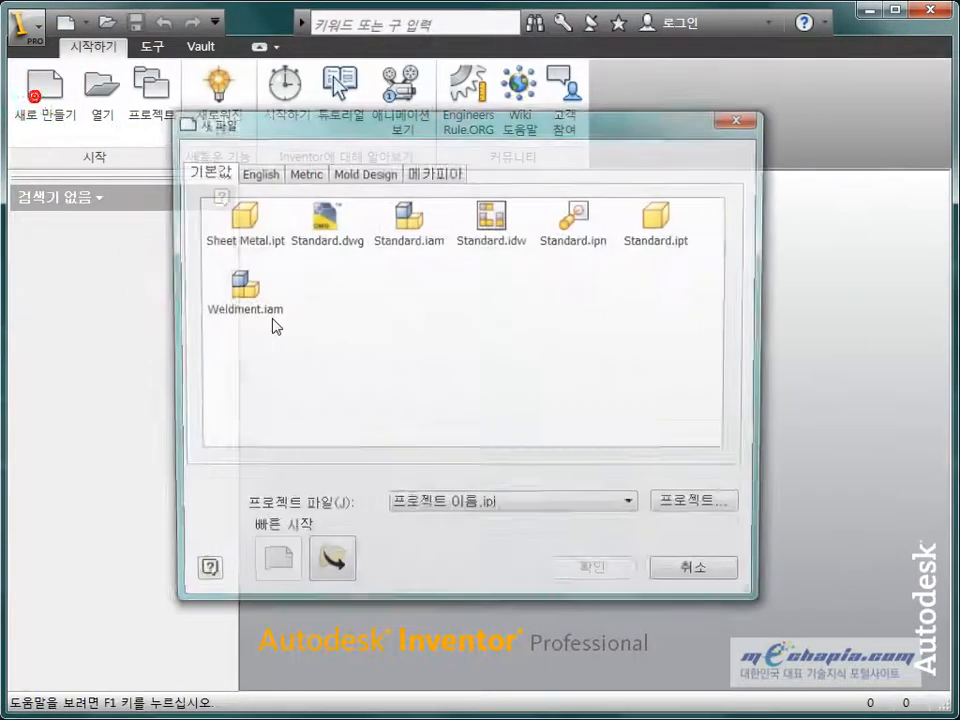
{"action": "left_click", "coordinate": [430, 175]}
{"action": "left_click", "coordinate": [250, 213]}
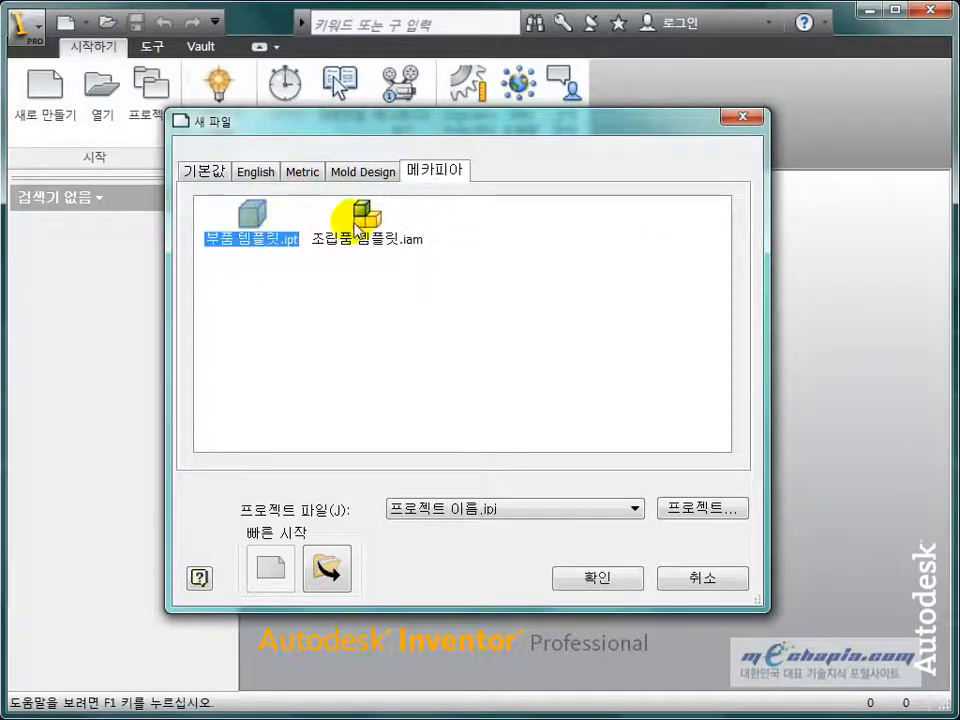
{"action": "left_click", "coordinate": [355, 224]}
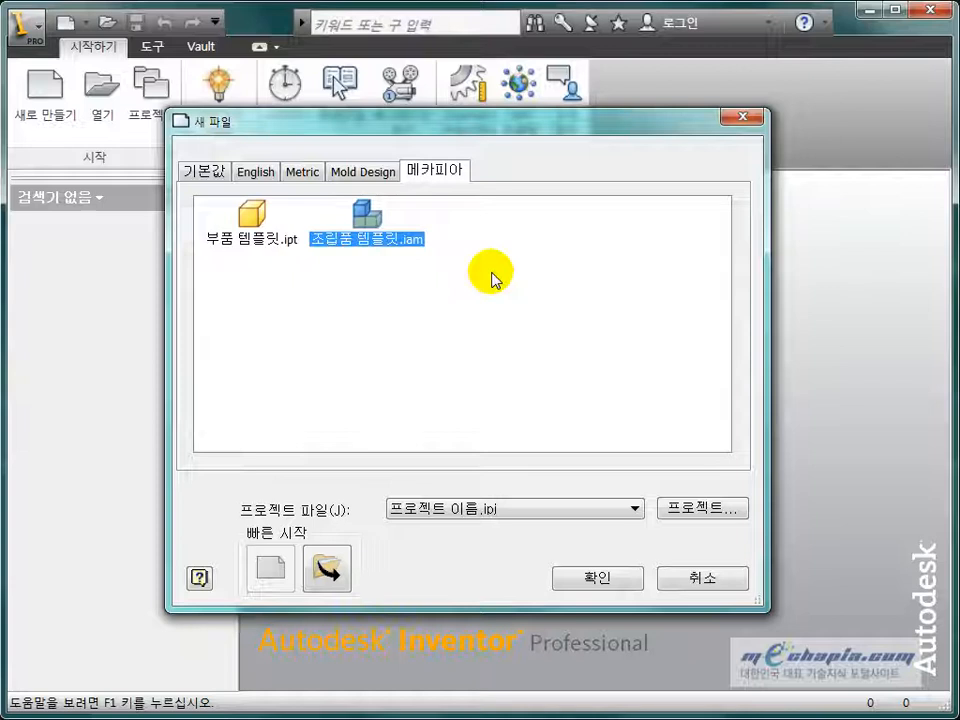
- Select the default drawing template Standard.idw for the new file
{"action": "left_click", "coordinate": [200, 170]}
{"action": "left_click", "coordinate": [515, 240]}
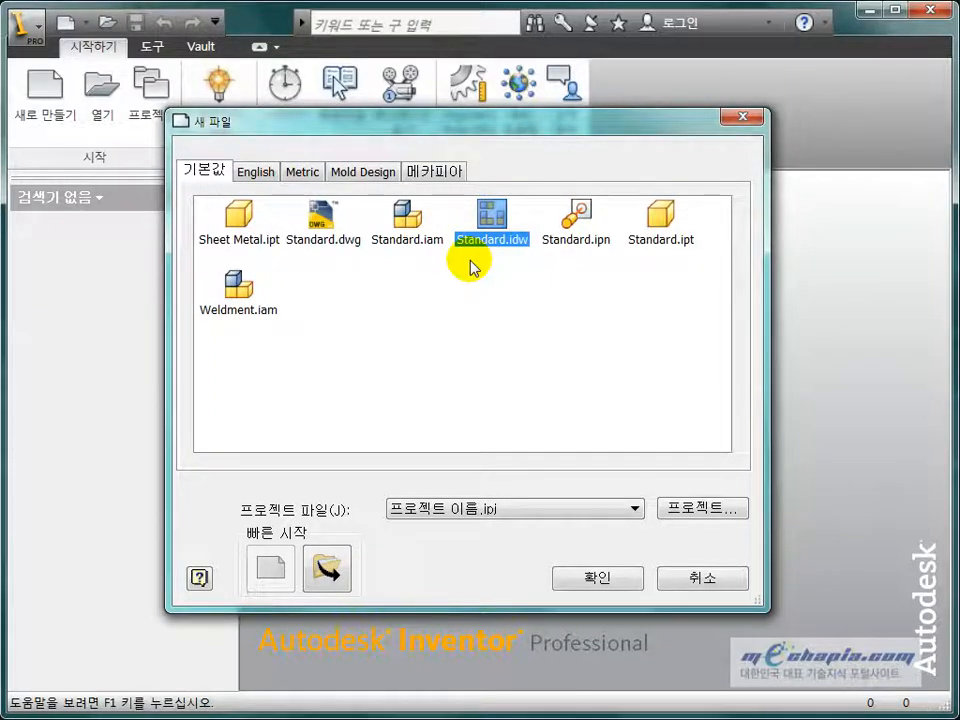
{"action": "left_click", "coordinate": [628, 248]}
{"action": "left_click", "coordinate": [418, 224]}
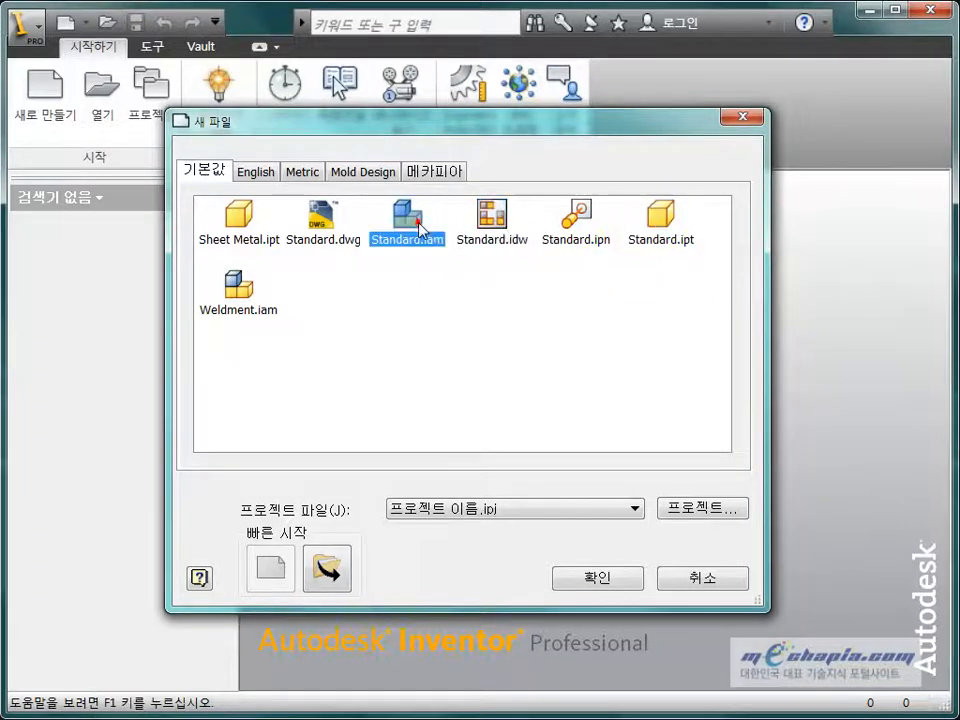
{"action": "left_click", "coordinate": [486, 220]}
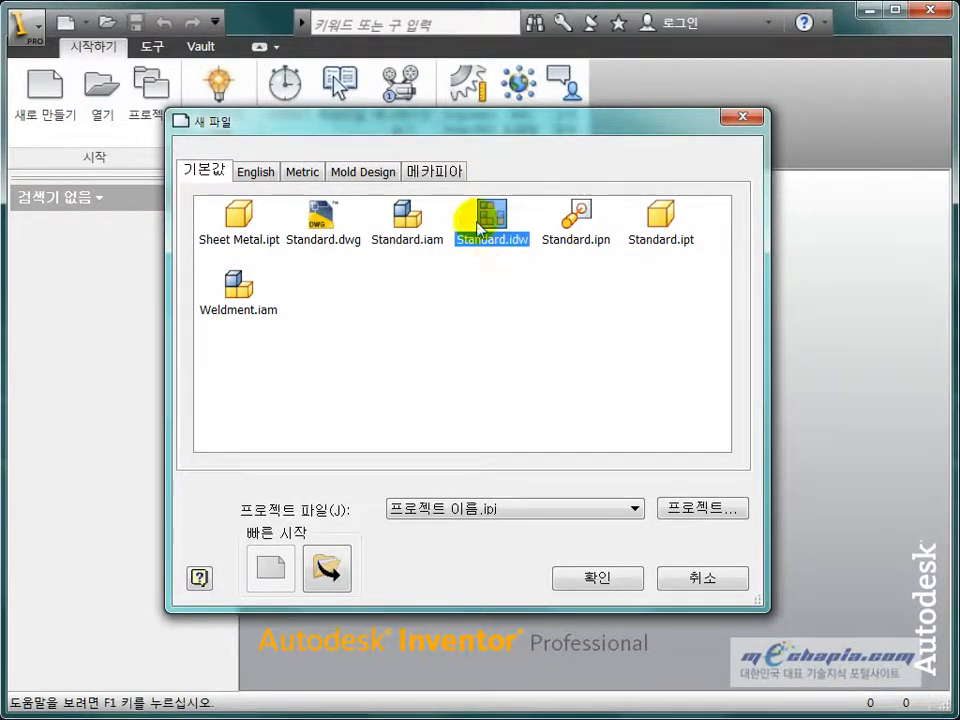